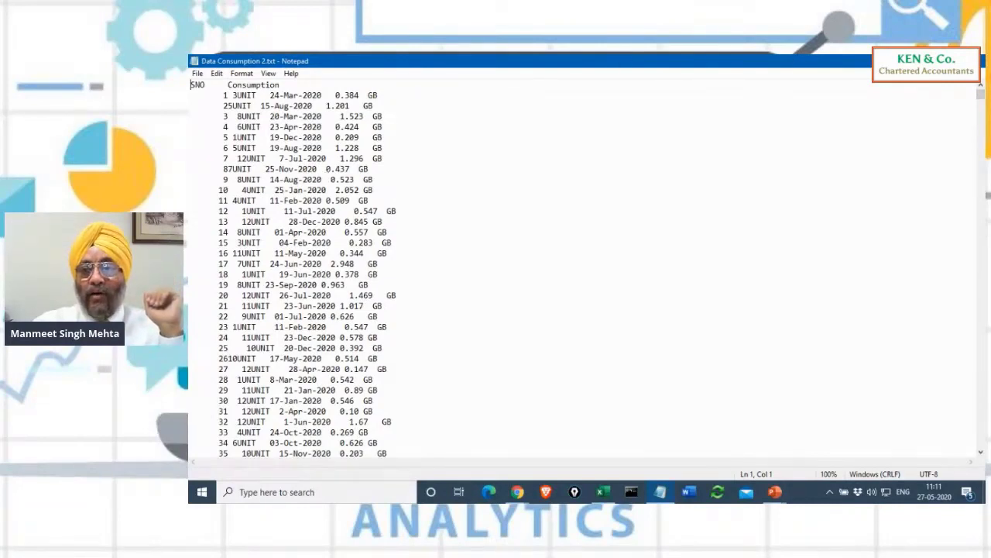
# - Select and copy all the text in Data Consumption 2.txt
pyautogui.click(325, 137)
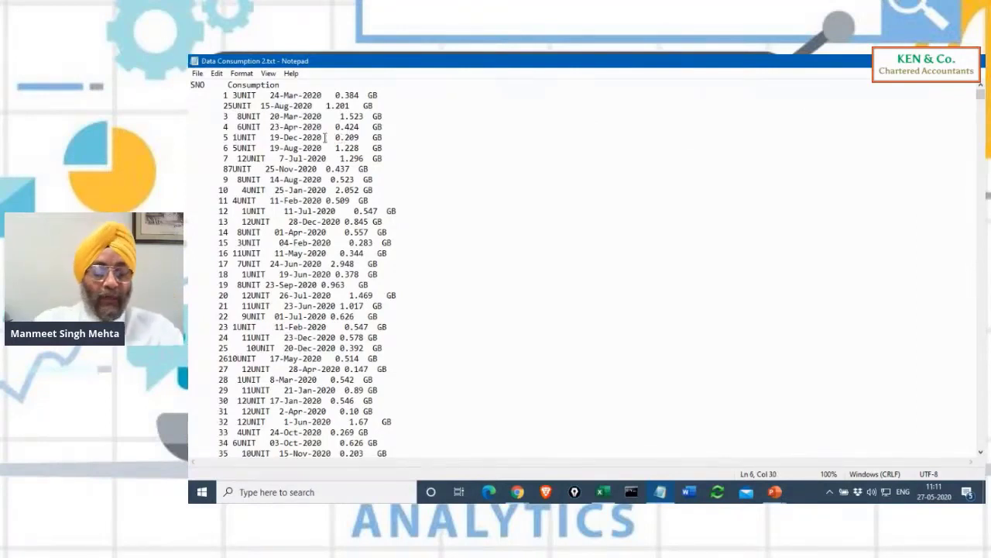
pyautogui.hotkey('ctrl', 'a')
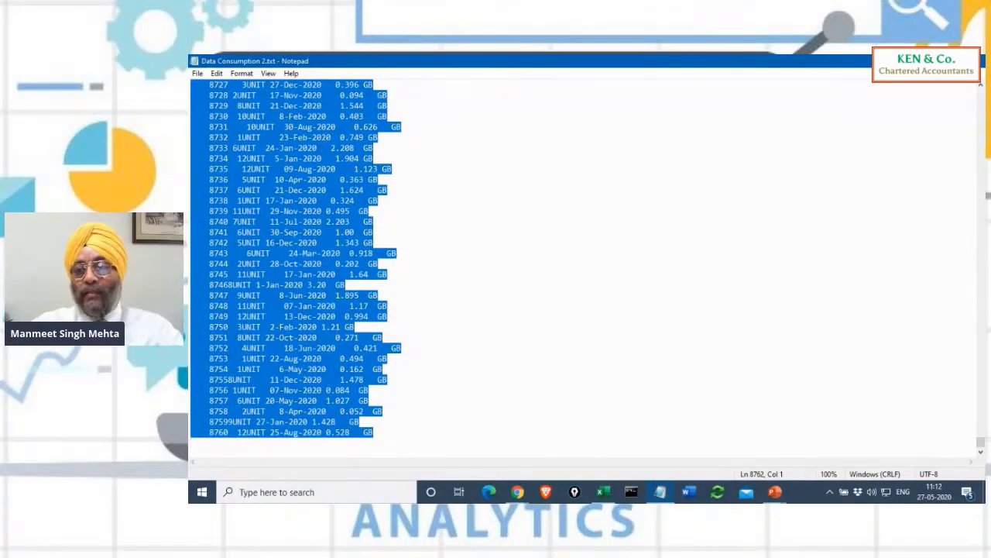
pyautogui.hotkey('alt', 'Tab')
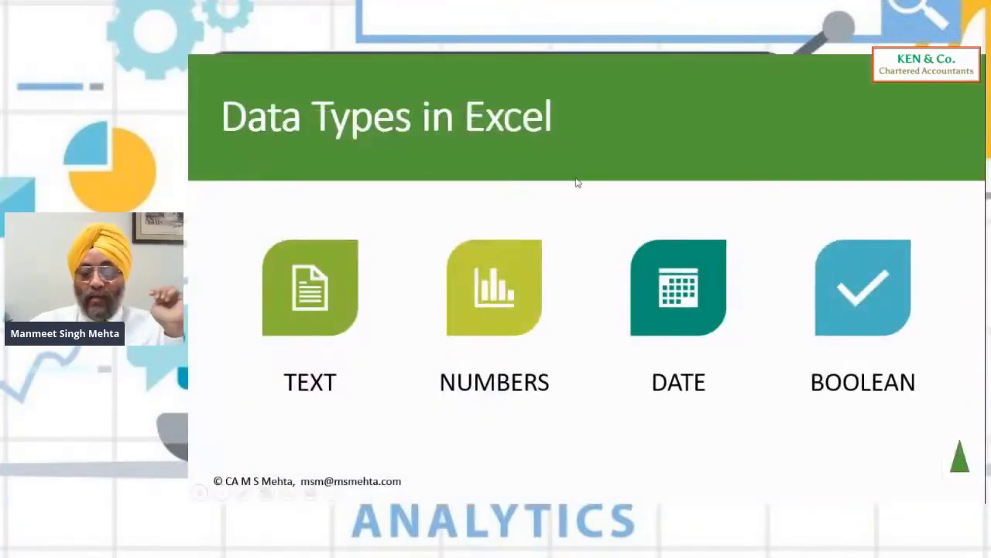
# - Switch to the Data Story.xlsx workbook in Excel, paste the copied text at A1 of the Consumption sheet and autofit column A
pyautogui.click(576, 182)
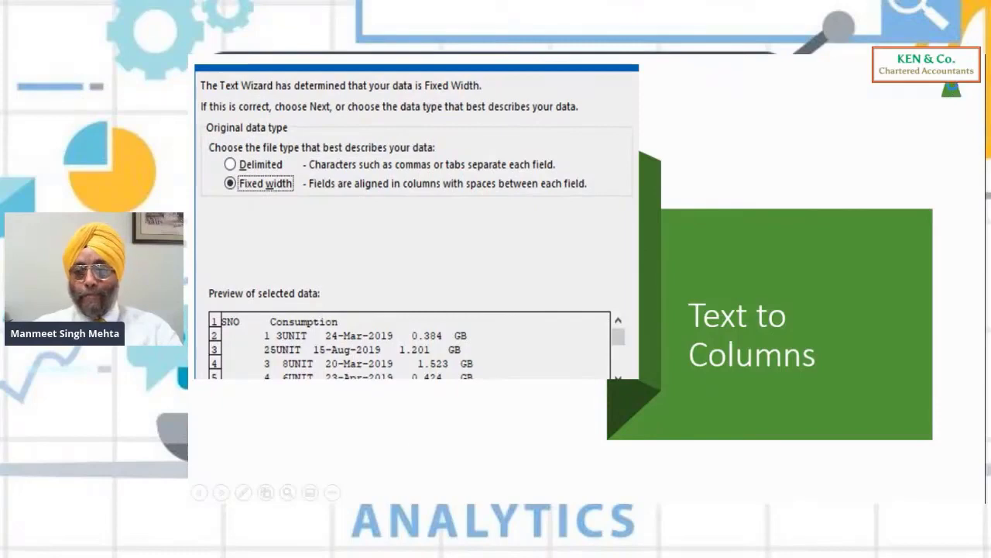
pyautogui.hotkey('alt', 'Tab')
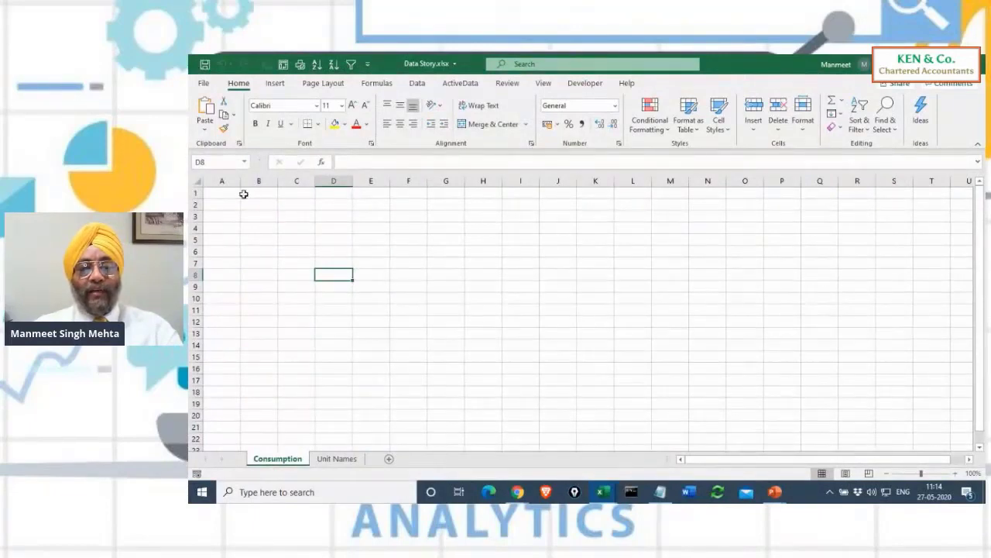
pyautogui.click(220, 193)
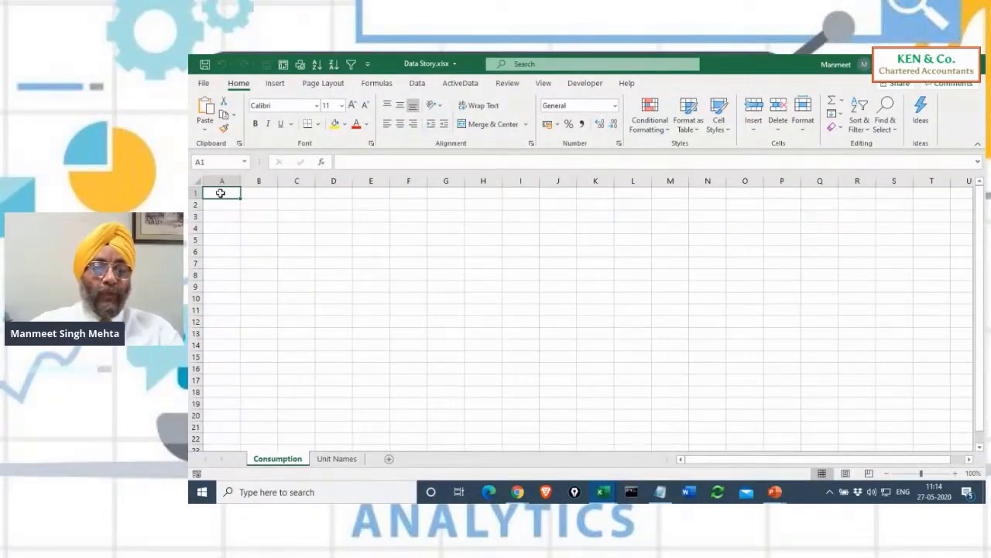
pyautogui.hotkey('ctrl', 'v')
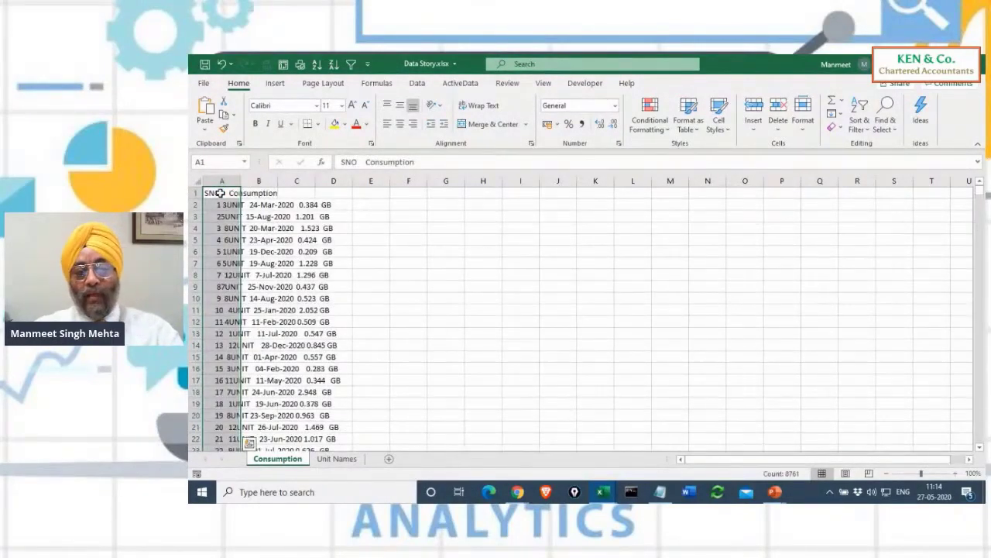
pyautogui.doubleClick(241, 182)
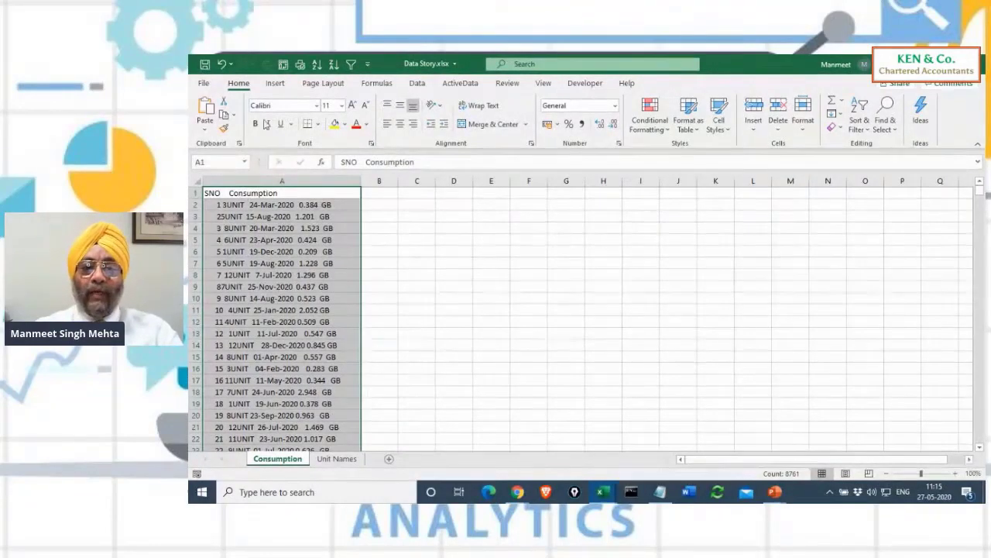
# - Start Text to Columns on column A as Fixed width, keeping only the column break between the serial number and the consumption text
pyautogui.click(418, 84)
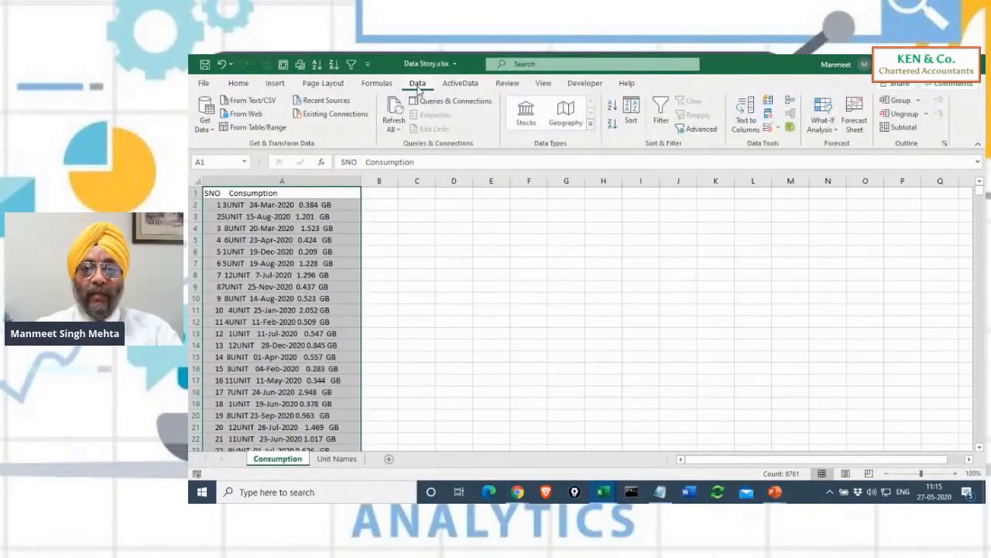
pyautogui.click(746, 115)
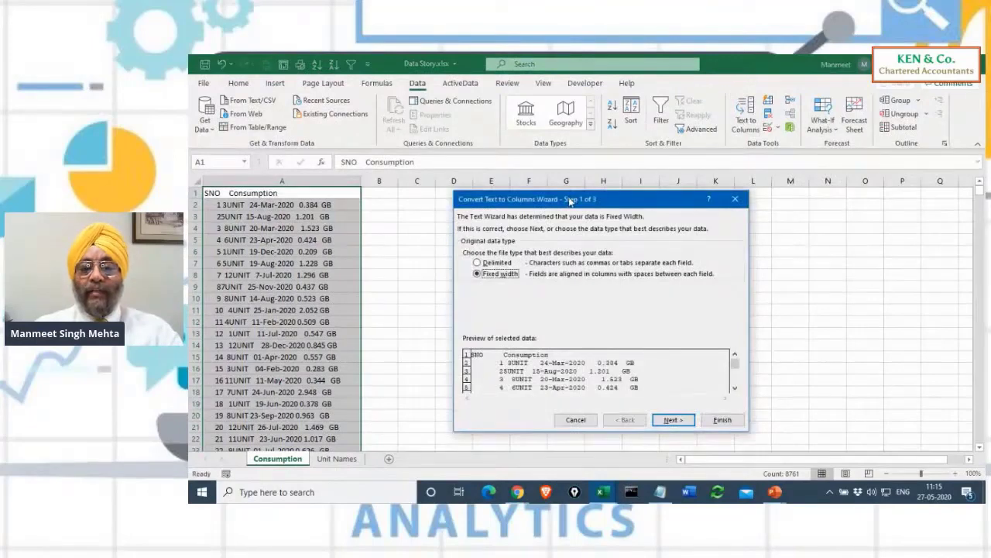
pyautogui.moveTo(570, 201); pyautogui.dragTo(543, 77)
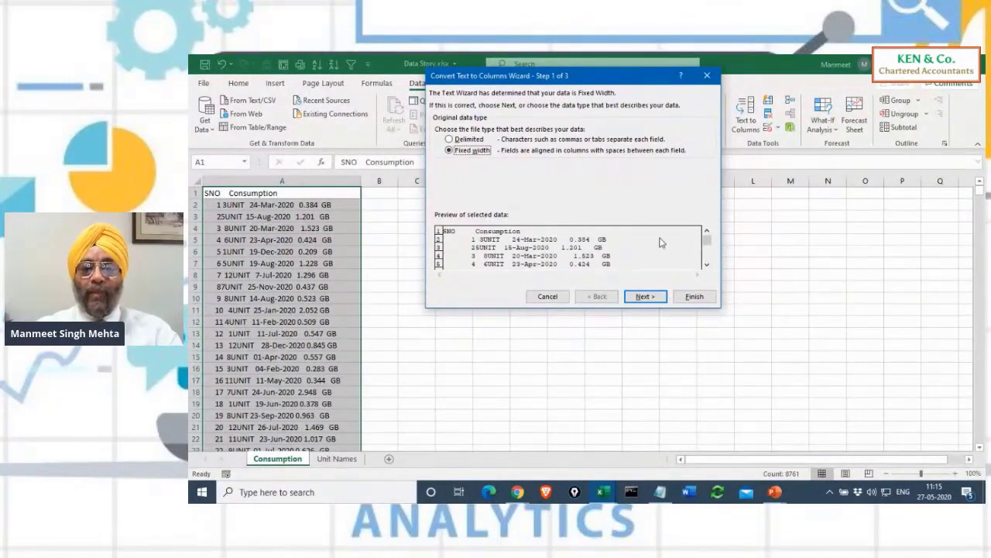
pyautogui.click(644, 297)
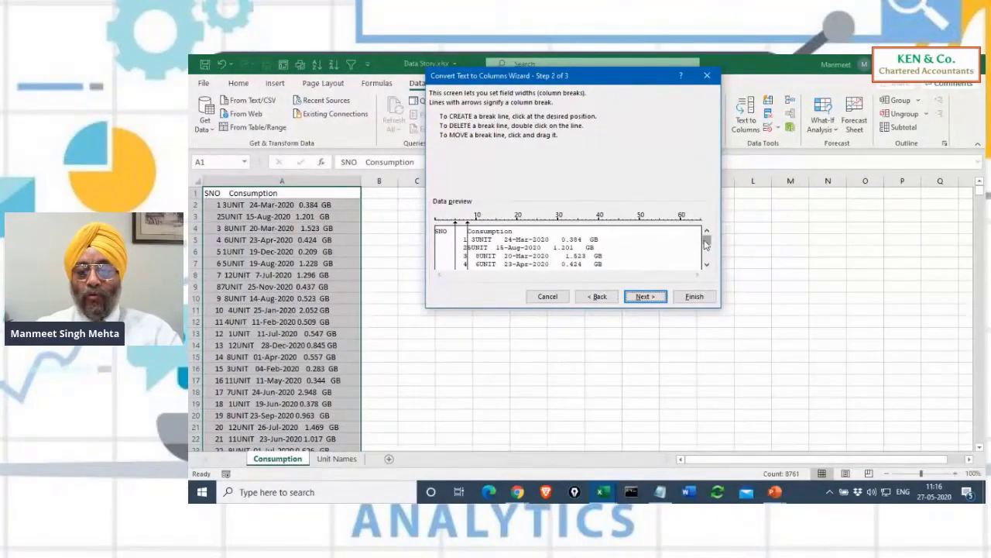
pyautogui.moveTo(706, 244); pyautogui.dragTo(707, 268)
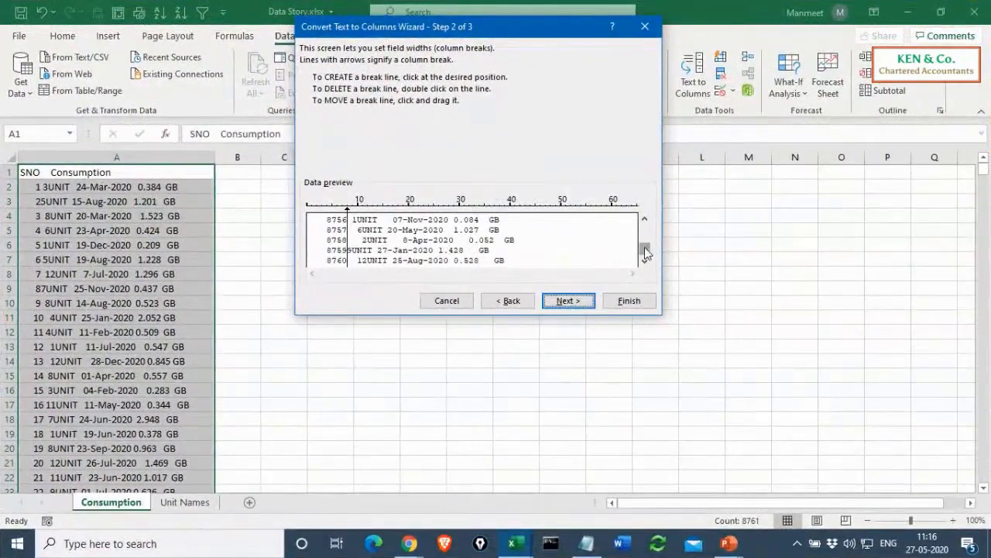
pyautogui.moveTo(642, 248); pyautogui.dragTo(644, 223)
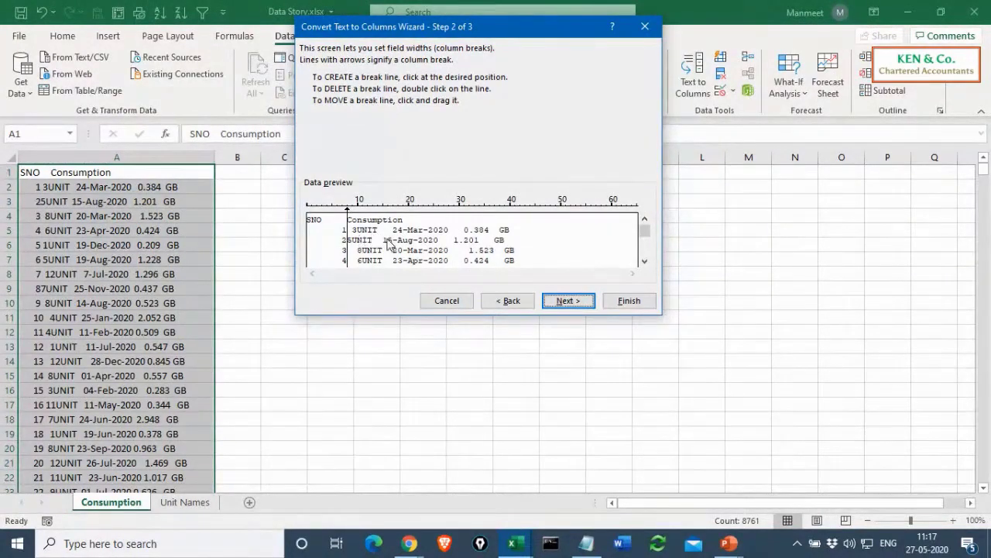
pyautogui.click(377, 236)
pyautogui.moveTo(643, 236)
pyautogui.mouseDown()
pyautogui.moveTo(643, 254)
pyautogui.moveTo(643, 225)
pyautogui.mouseUp()
pyautogui.doubleClick(379, 246)
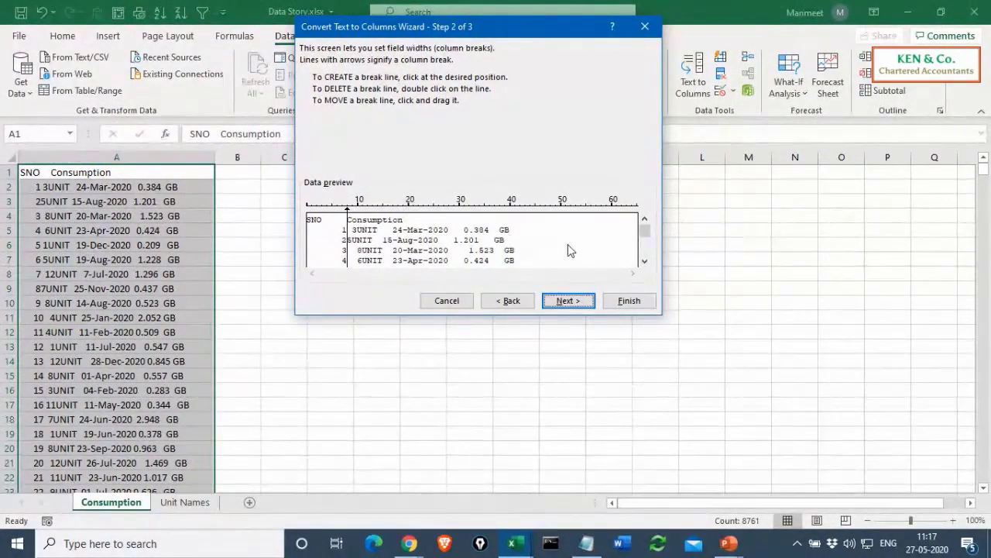
# - Finish the Text to Columns split with General format and destination $A$1, and autofit columns A and B
pyautogui.click(567, 301)
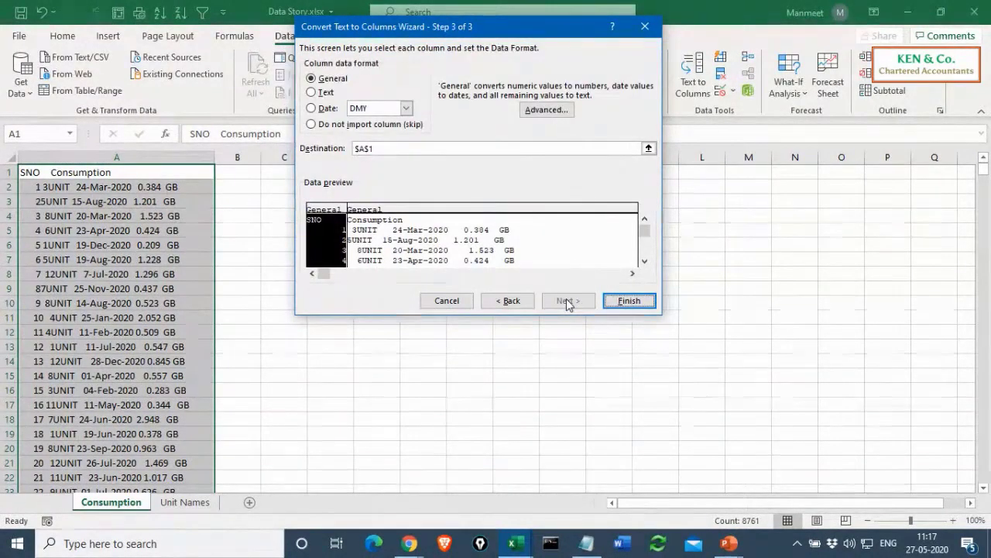
pyautogui.click(629, 300)
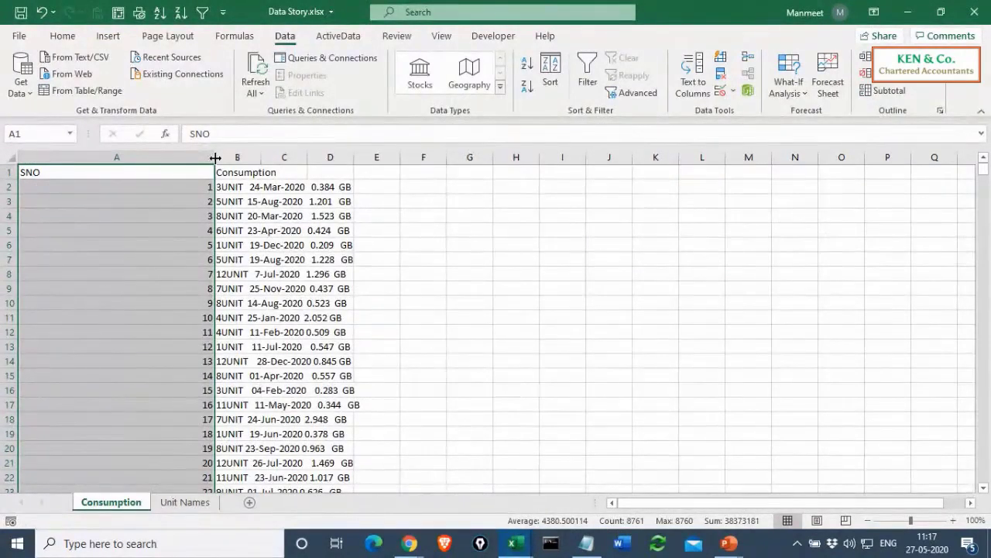
pyautogui.click(56, 201)
pyautogui.click(254, 201)
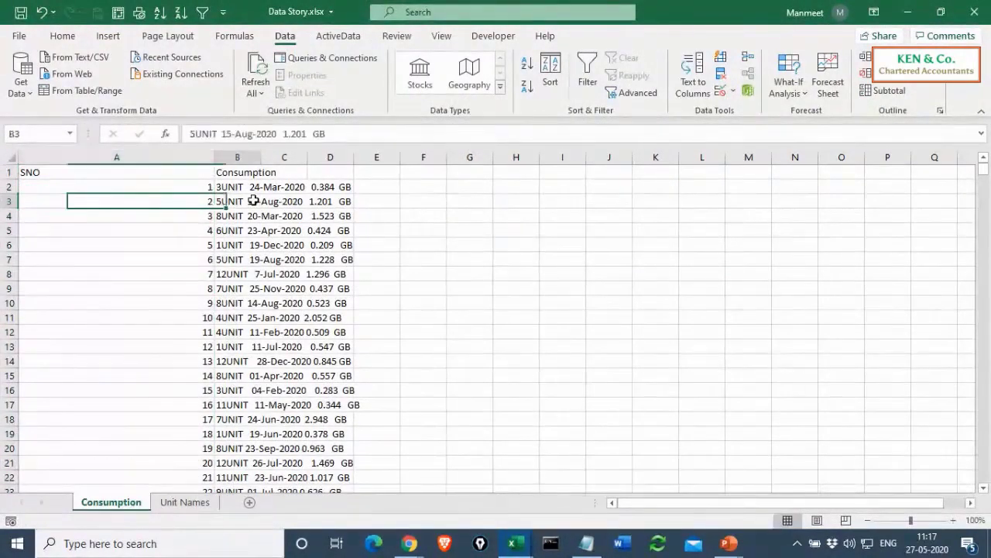
pyautogui.doubleClick(213, 157)
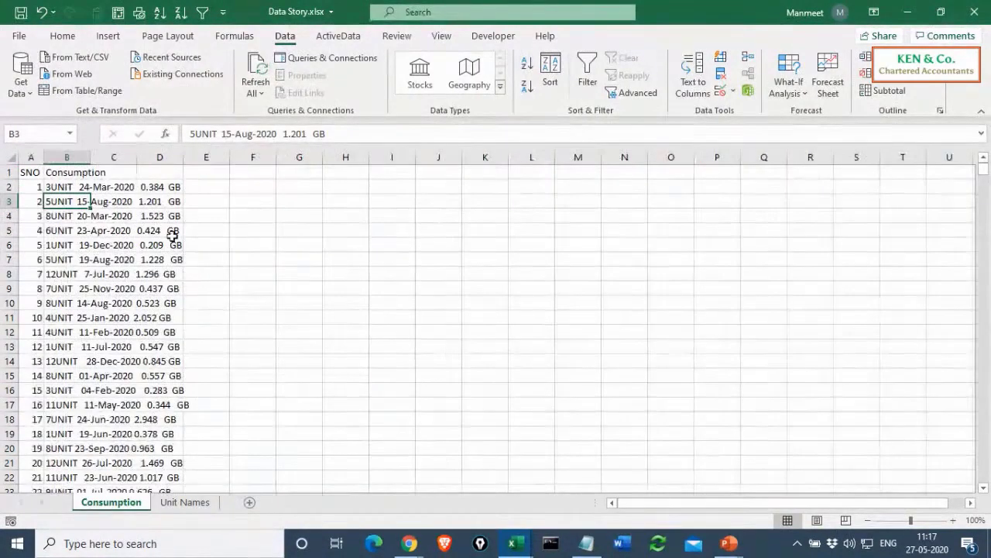
pyautogui.doubleClick(90, 157)
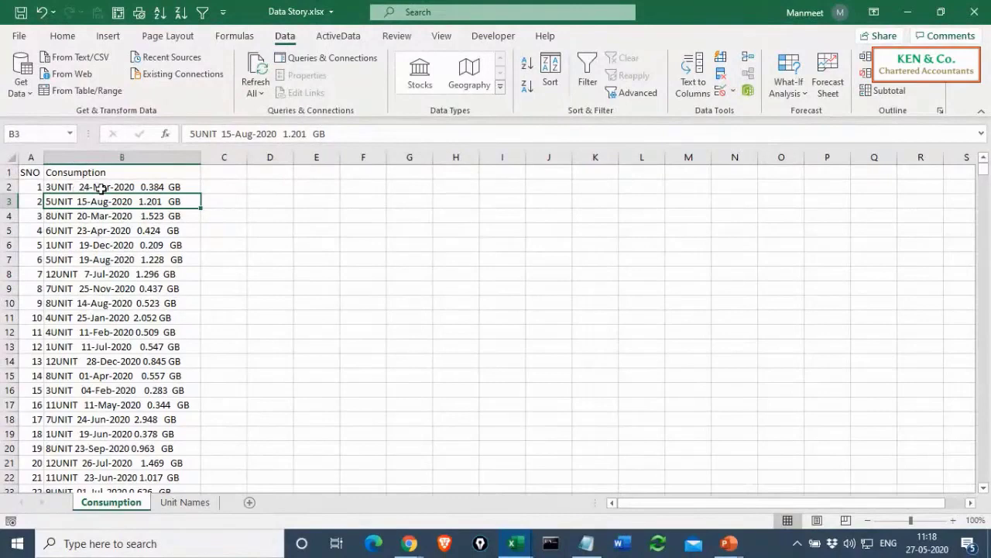
pyautogui.click(125, 186)
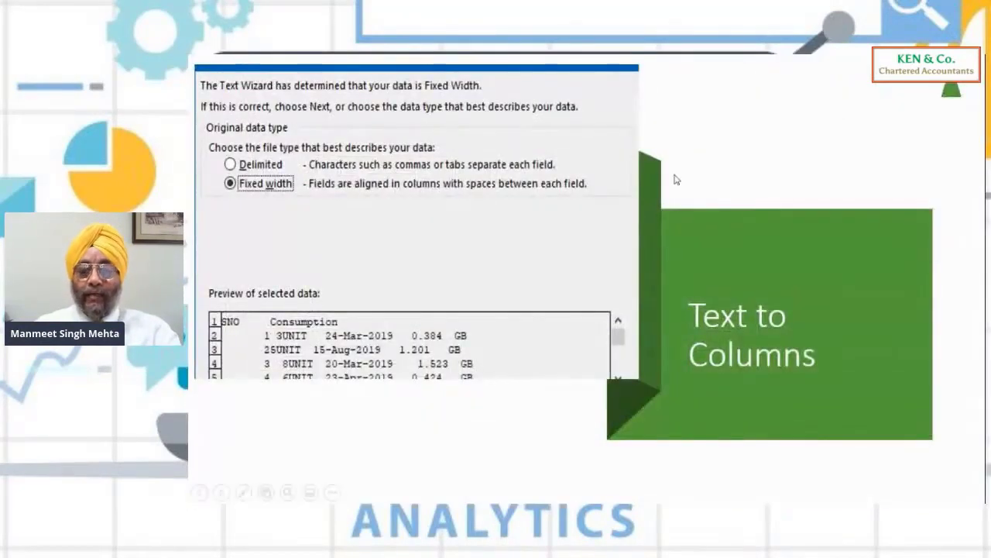
pyautogui.click(674, 180)
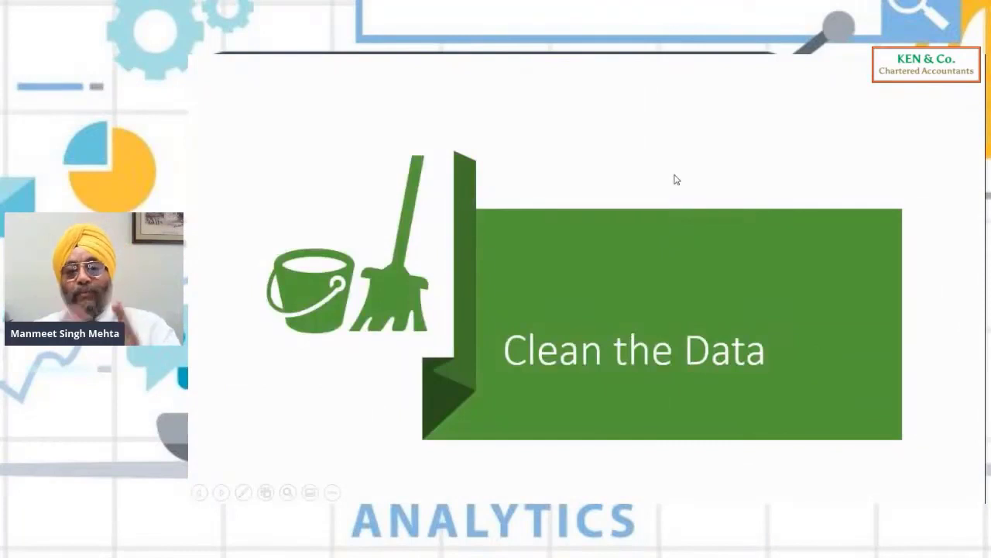
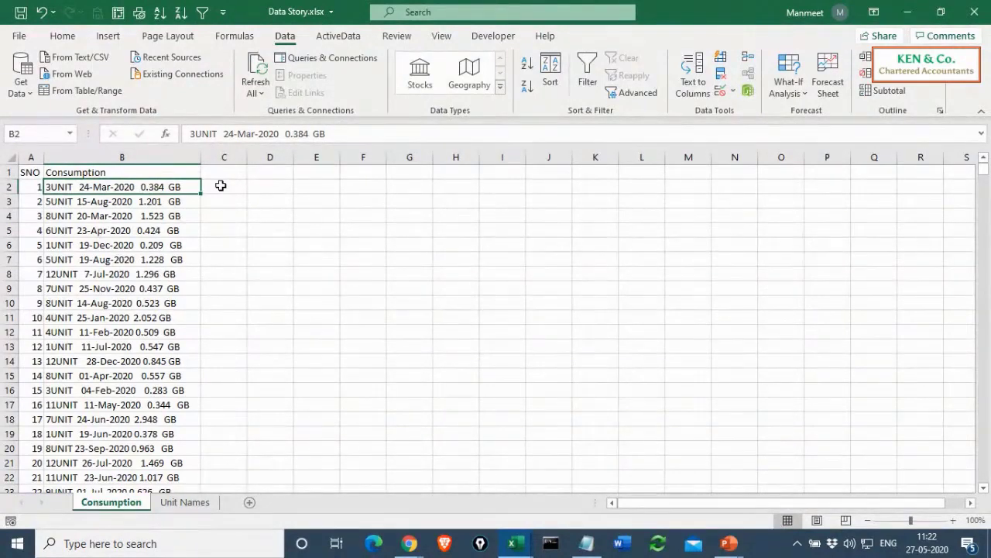
# - Enter 3UNIT in C2 as the example and Flash Fill the unit codes down column C
pyautogui.click(221, 186)
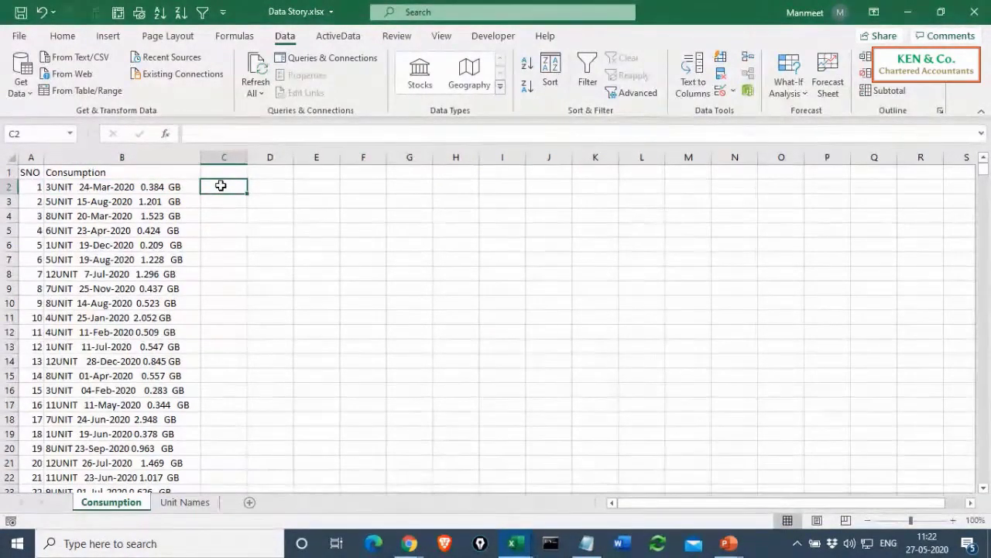
pyautogui.write('3uni')
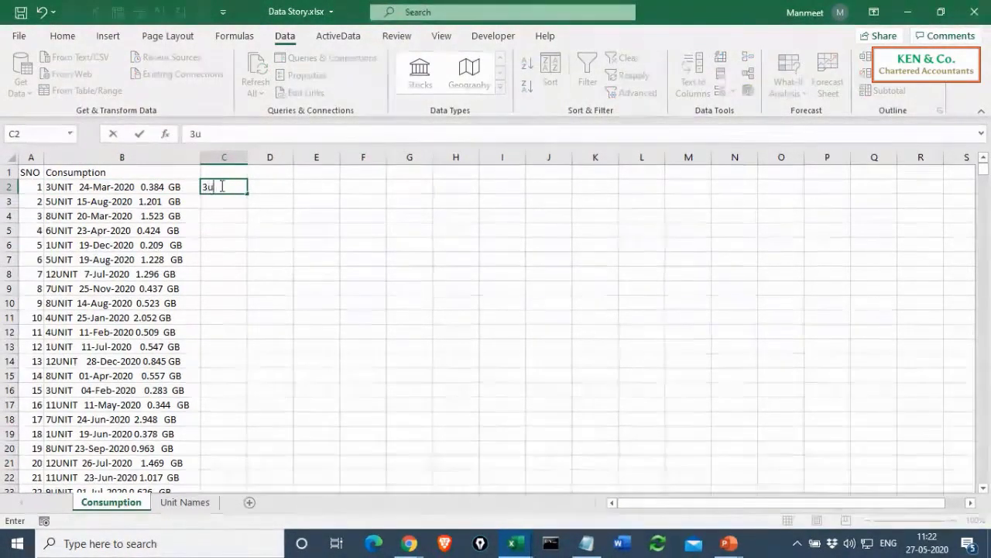
pyautogui.press('BackSpace')
pyautogui.press('BackSpace')
pyautogui.press('BackSpace')
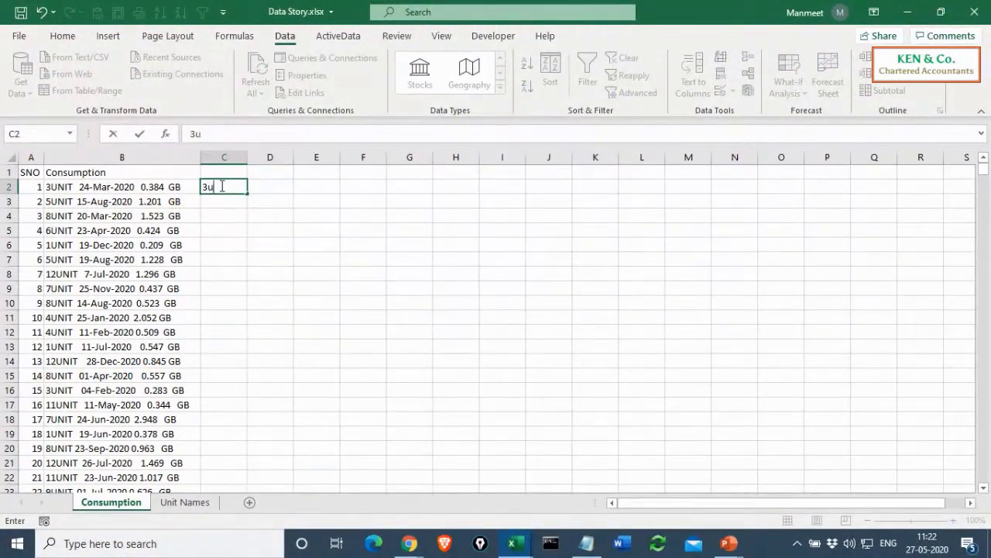
pyautogui.write('UNIT')
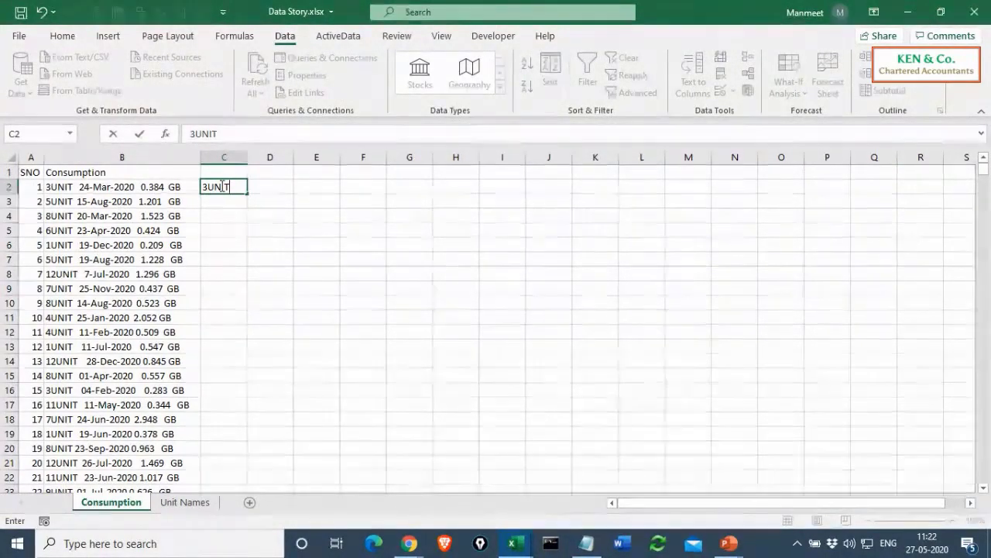
pyautogui.press('Return')
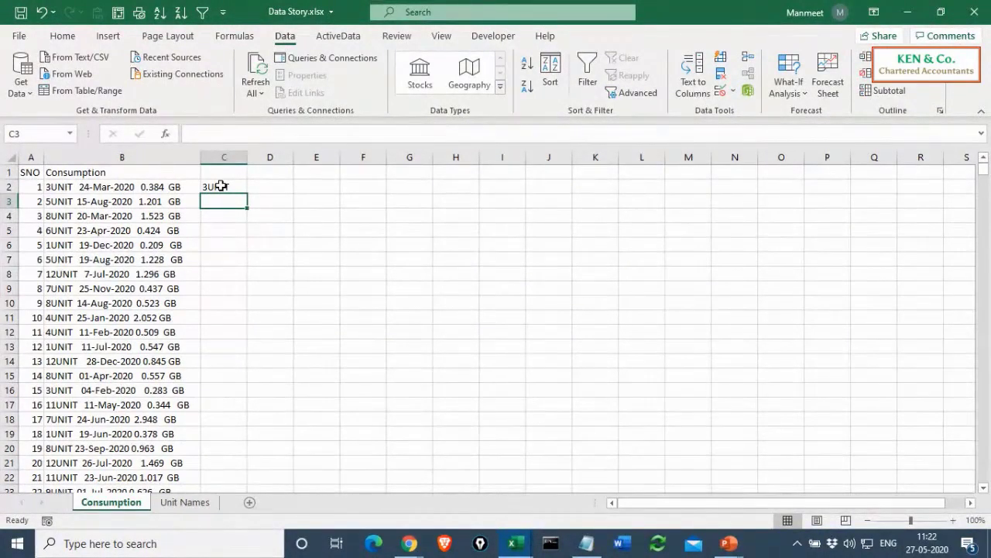
pyautogui.hotkey('ctrl', 'e')
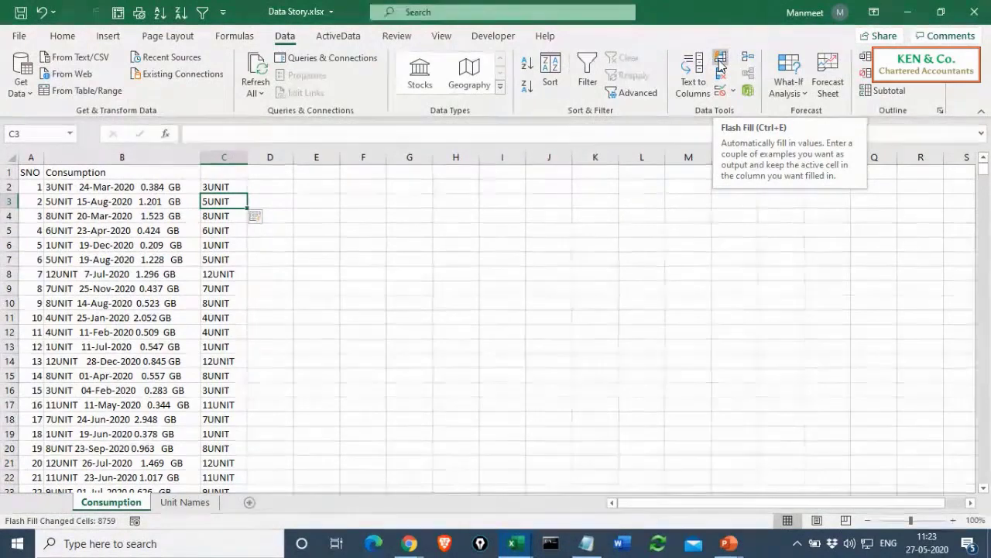
# - Enter 24-Mar-2020 in D2 as the example and Flash Fill the dates down column D
pyautogui.click(265, 187)
pyautogui.write('2')
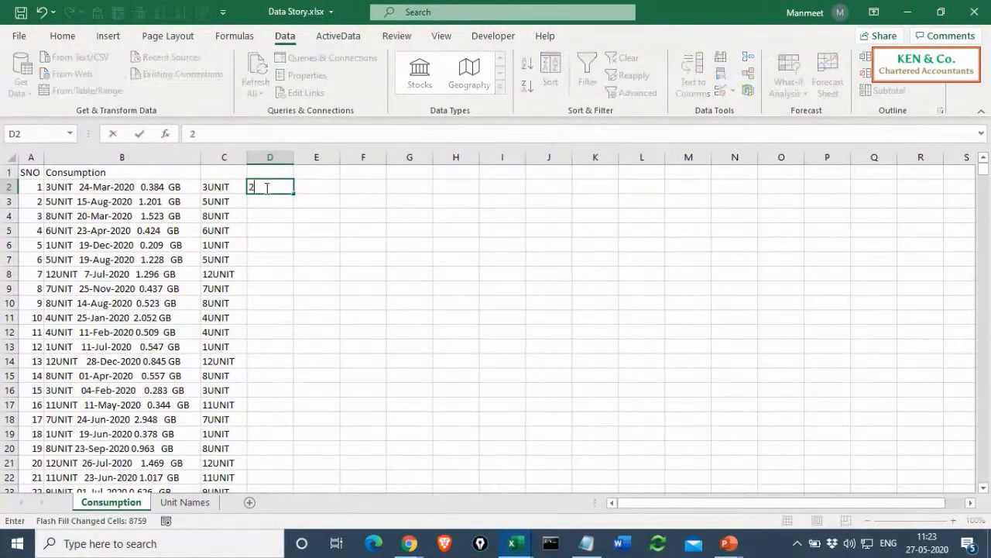
pyautogui.write('4-Ma')
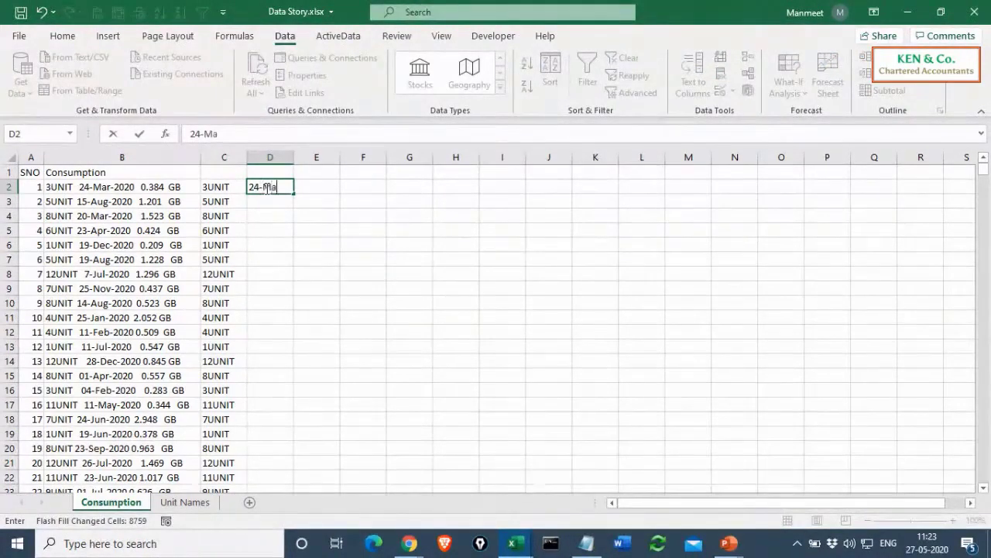
pyautogui.write('r-2020')
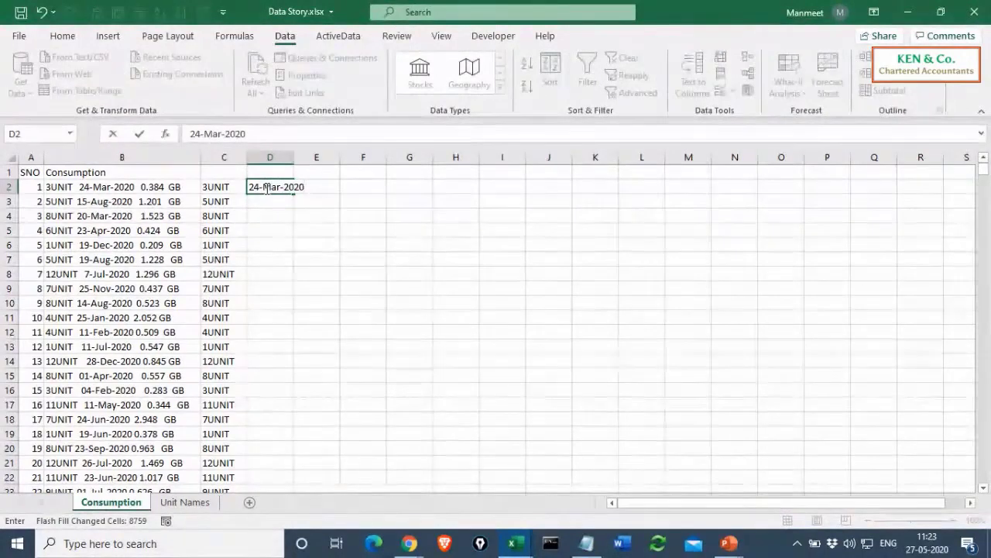
pyautogui.press('Return')
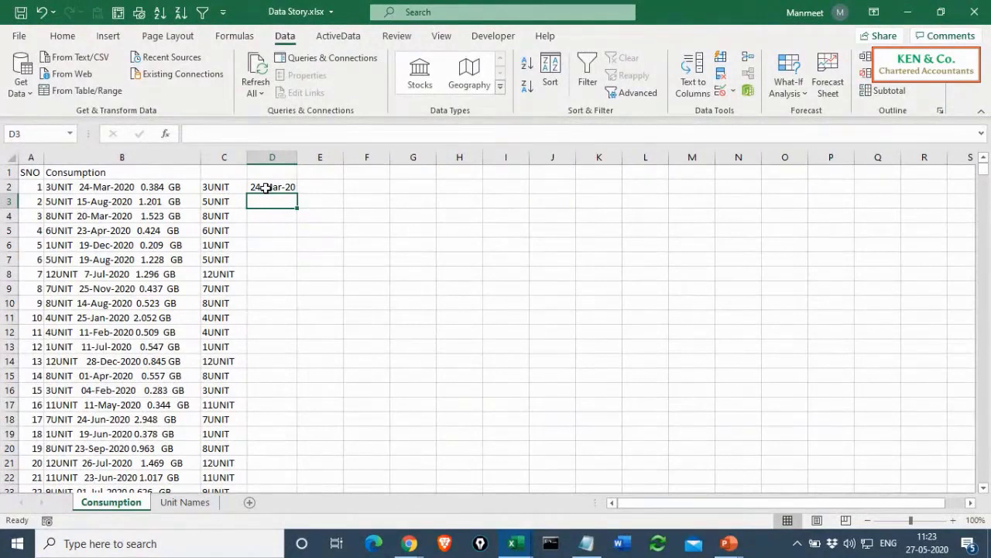
pyautogui.click(720, 60)
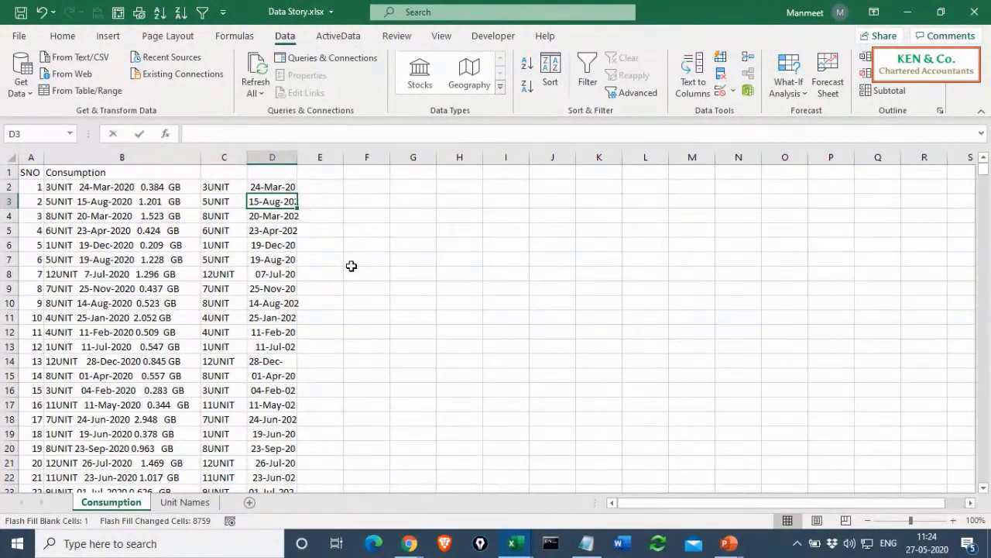
# - Enter 15-Aug-2020 in D3 as a corrected example for the flash-filled dates in column D
pyautogui.write('15-')
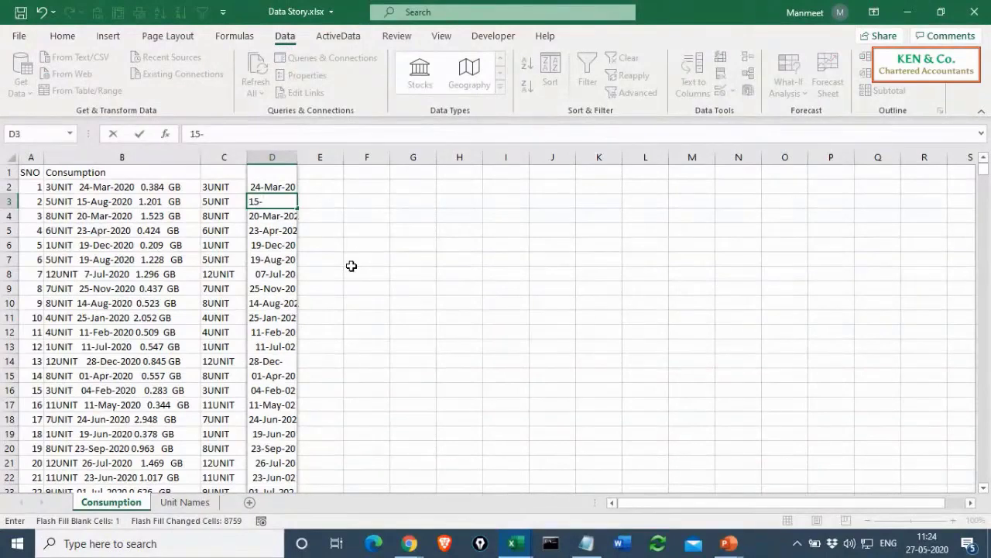
pyautogui.write('Aug-2020')
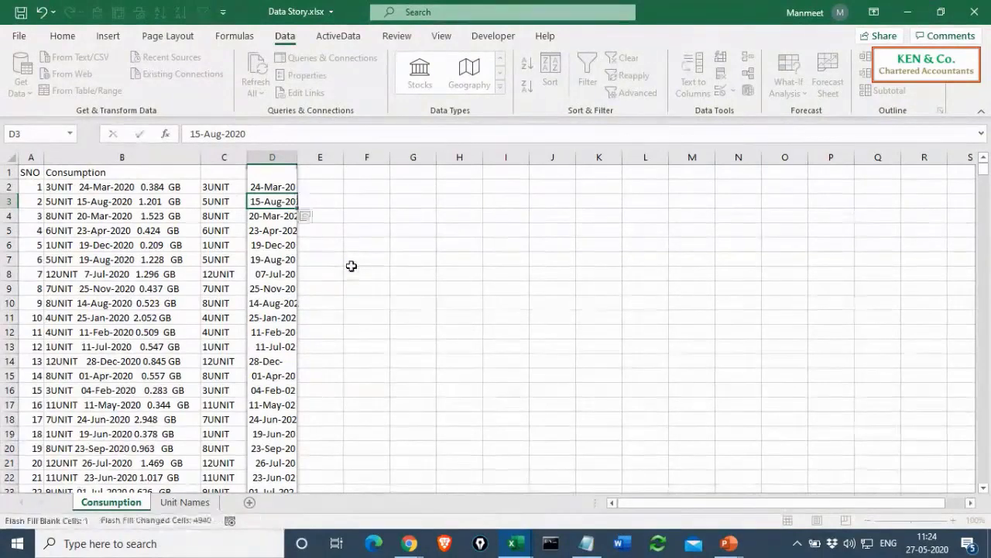
pyautogui.press('Return')
pyautogui.click(272, 274)
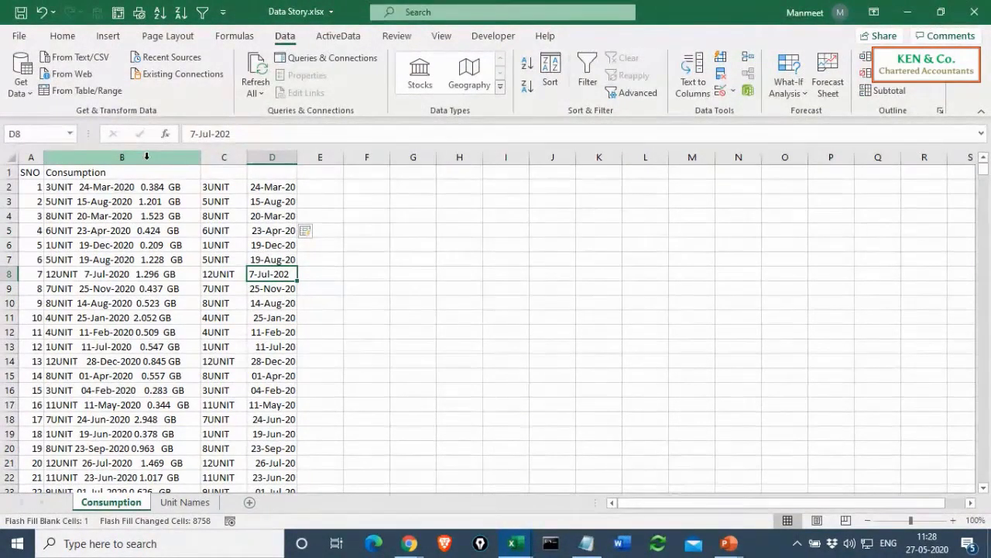
# - Replace every 2020 with 2019 in the Consumption text of column B
pyautogui.click(146, 157)
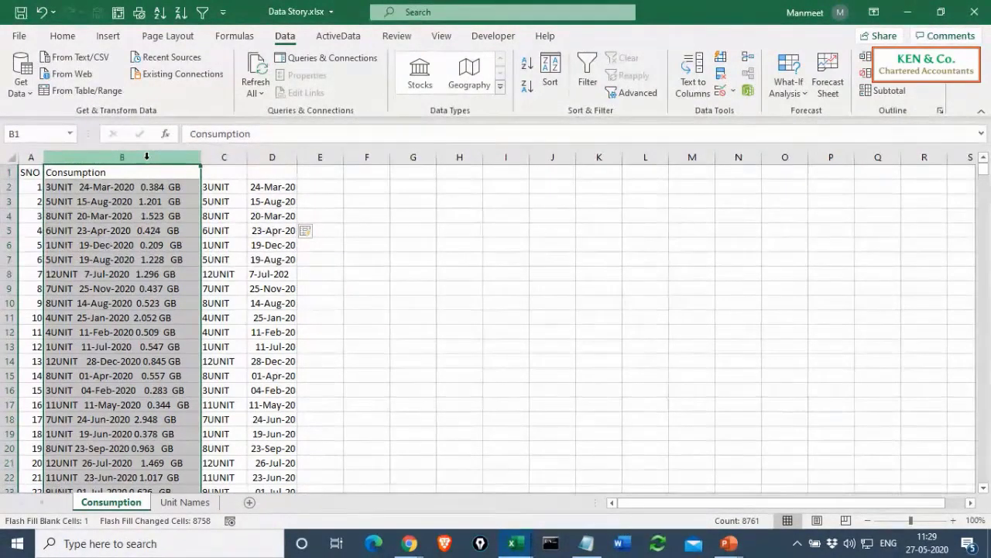
pyautogui.hotkey('ctrl', 'h')
pyautogui.write('2020')
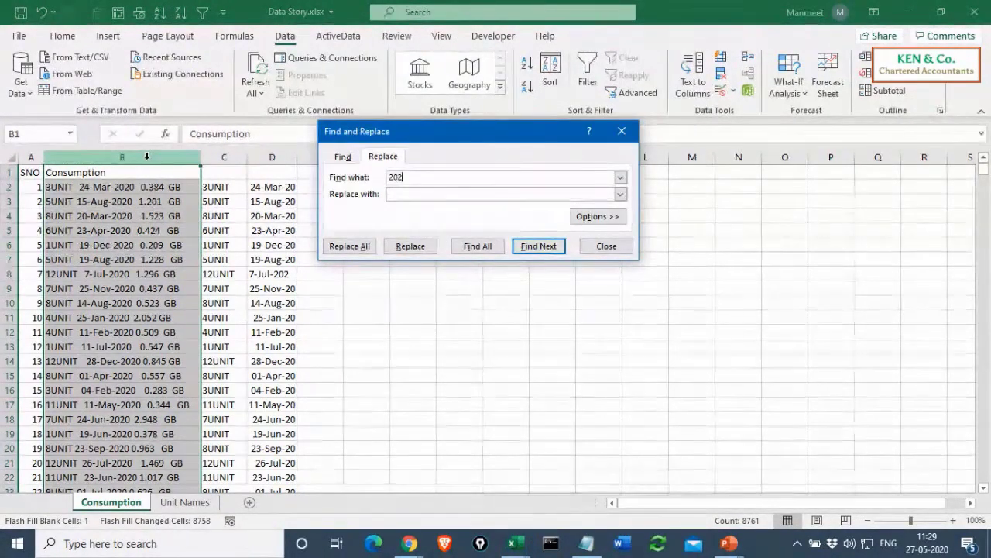
pyautogui.click(390, 195)
pyautogui.write('2019')
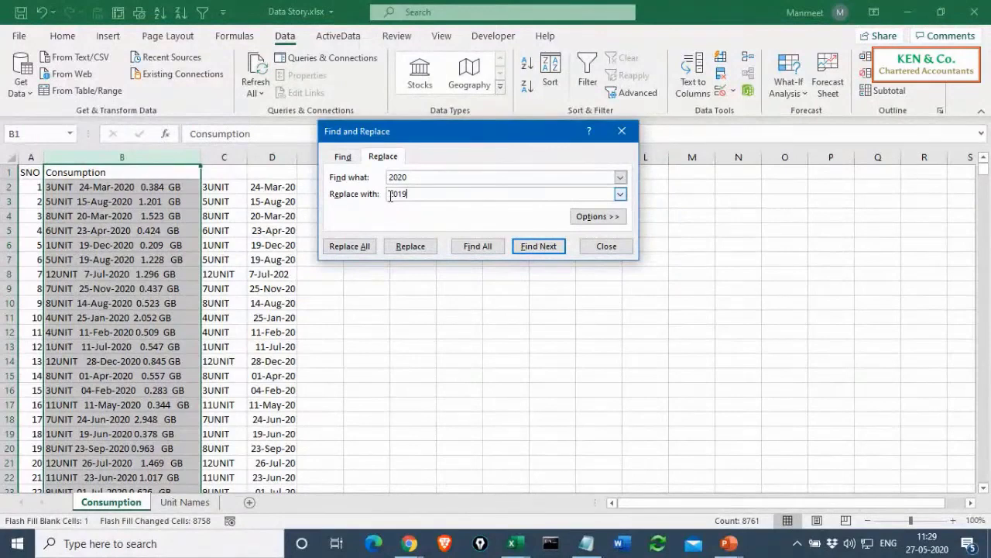
pyautogui.click(350, 246)
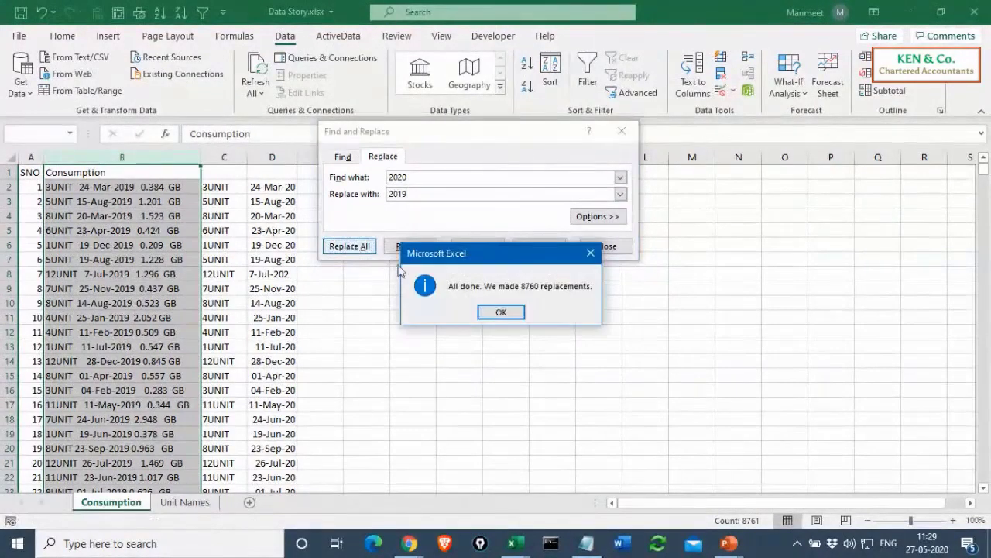
pyautogui.click(502, 311)
pyautogui.click(613, 246)
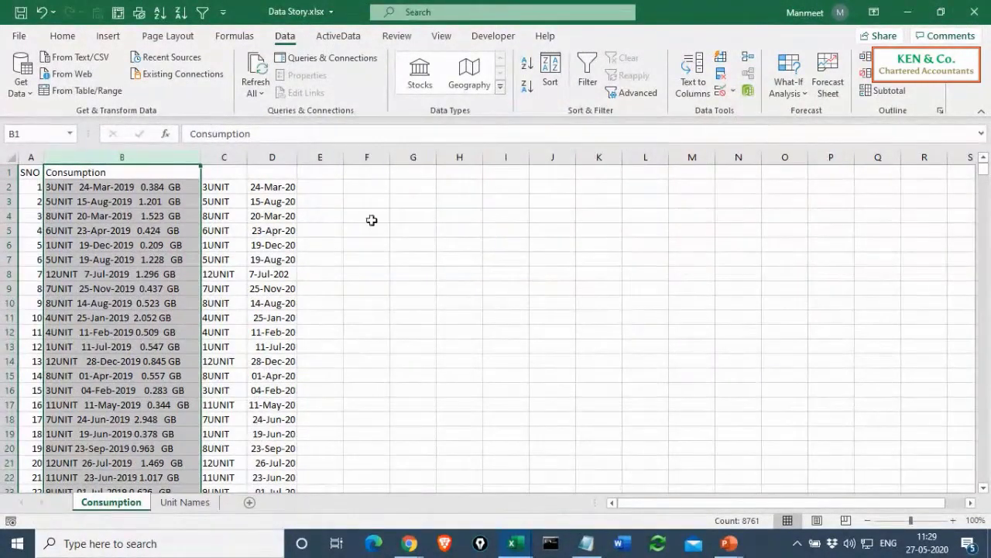
# - Delete column D containing the incorrectly filled dates
pyautogui.click(274, 156)
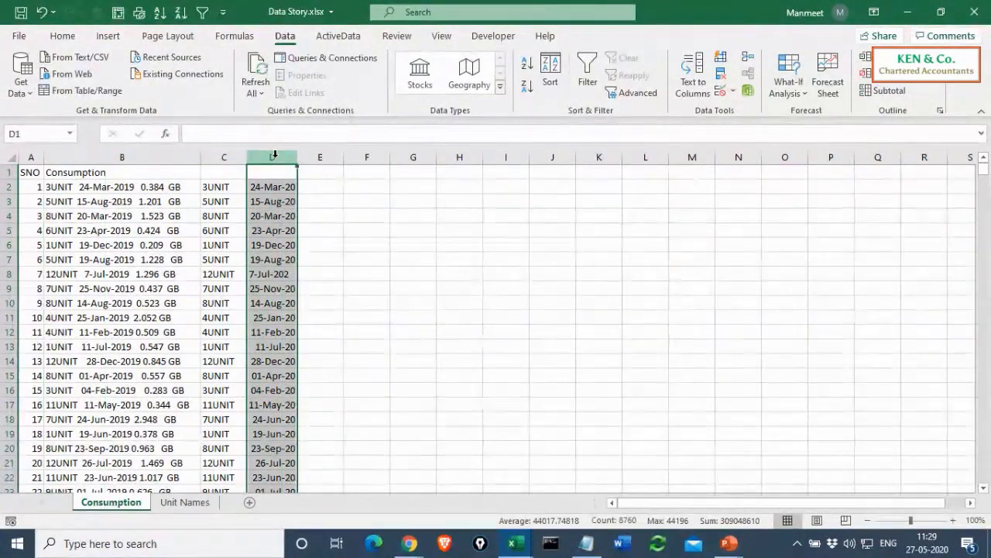
pyautogui.rightClick(277, 158)
pyautogui.click(333, 315)
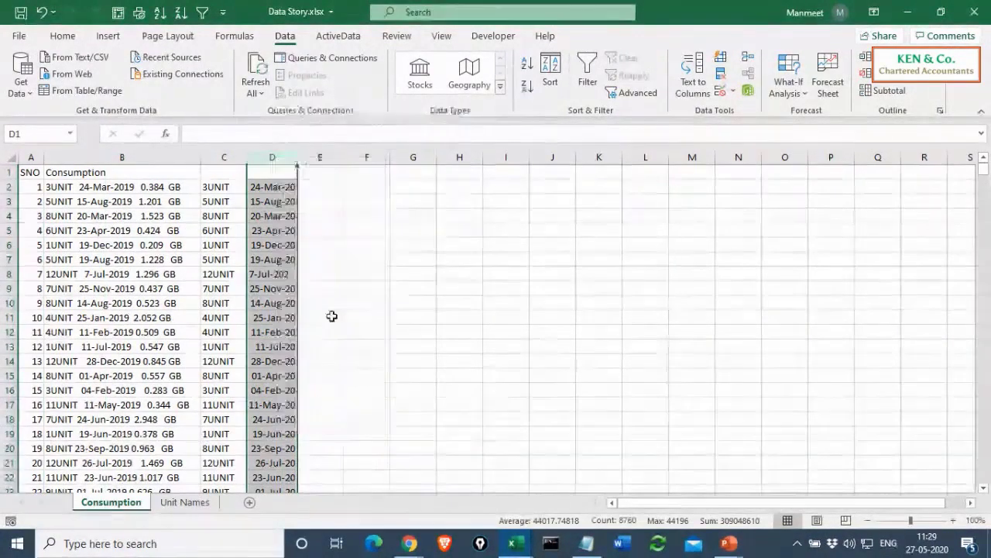
pyautogui.click(309, 227)
# - Enter 24-Mar-2019 in D2 as the first date example
pyautogui.click(265, 186)
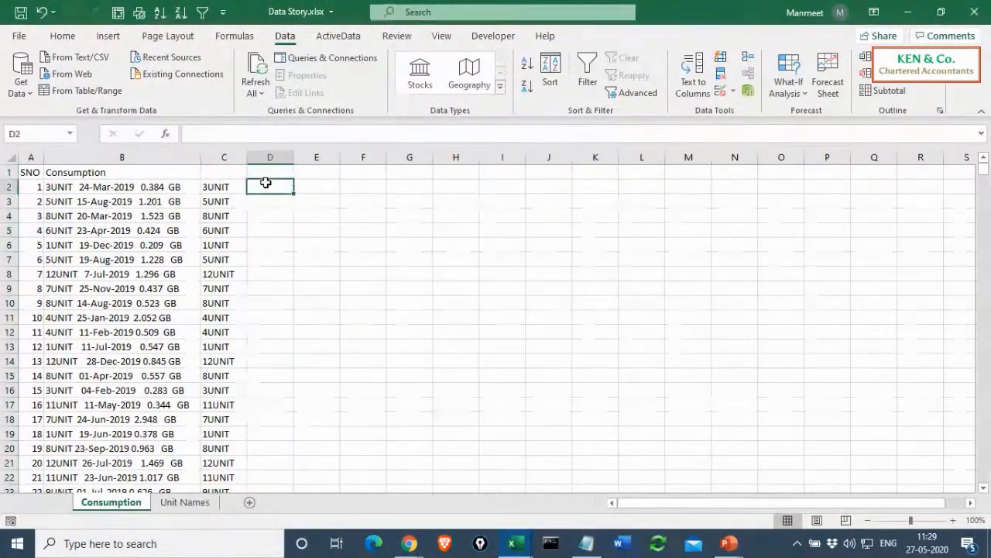
pyautogui.write('24-mar-2')
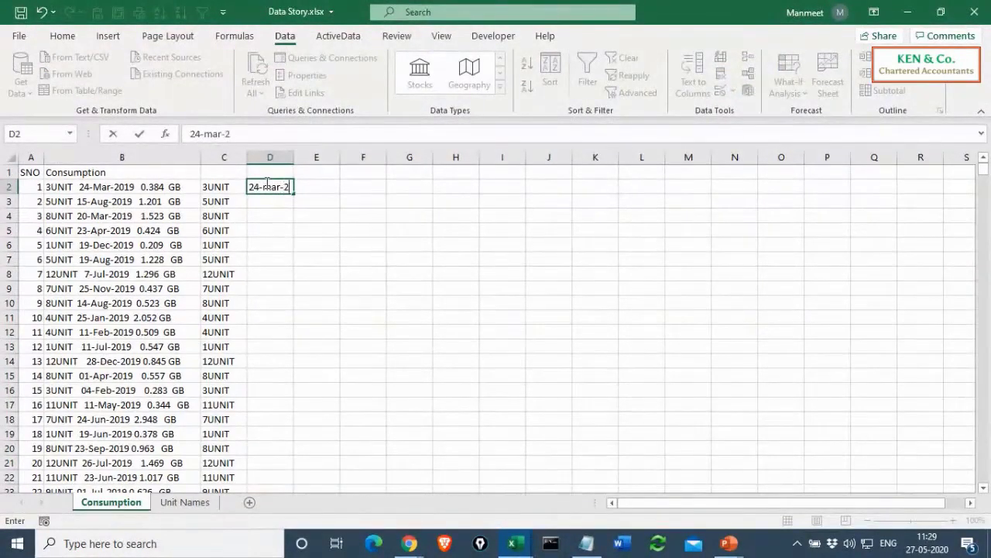
pyautogui.write('019')
pyautogui.press('Return')
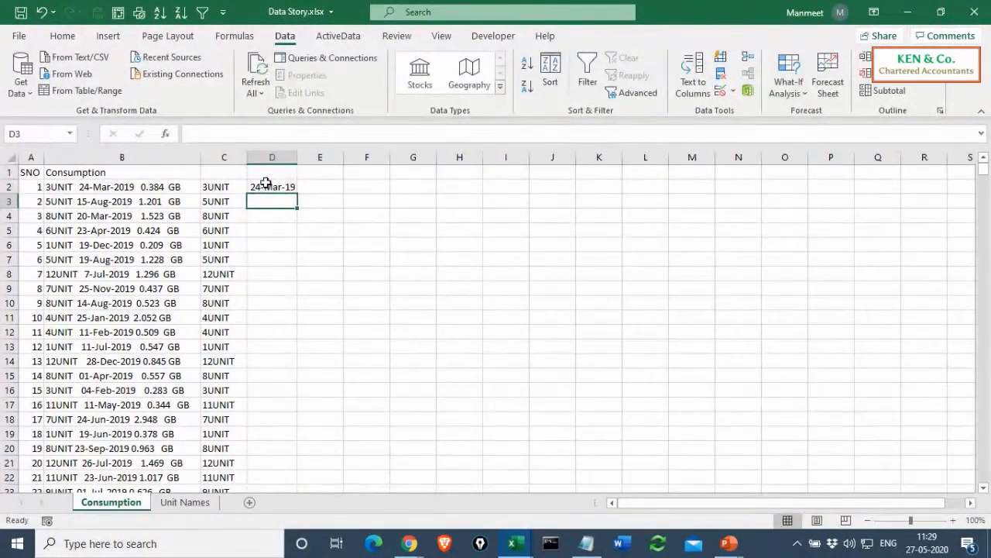
# - Enter 15-Aug-2019 in D3 as the second example and Flash Fill the remaining dates down column D
pyautogui.write('15-')
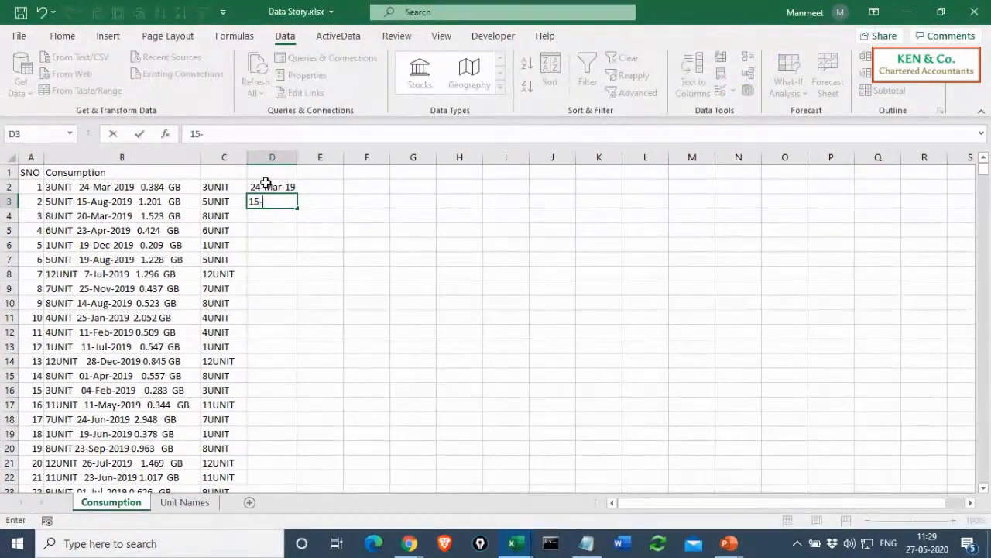
pyautogui.write('Ay')
pyautogui.press('BackSpace')
pyautogui.write('u')
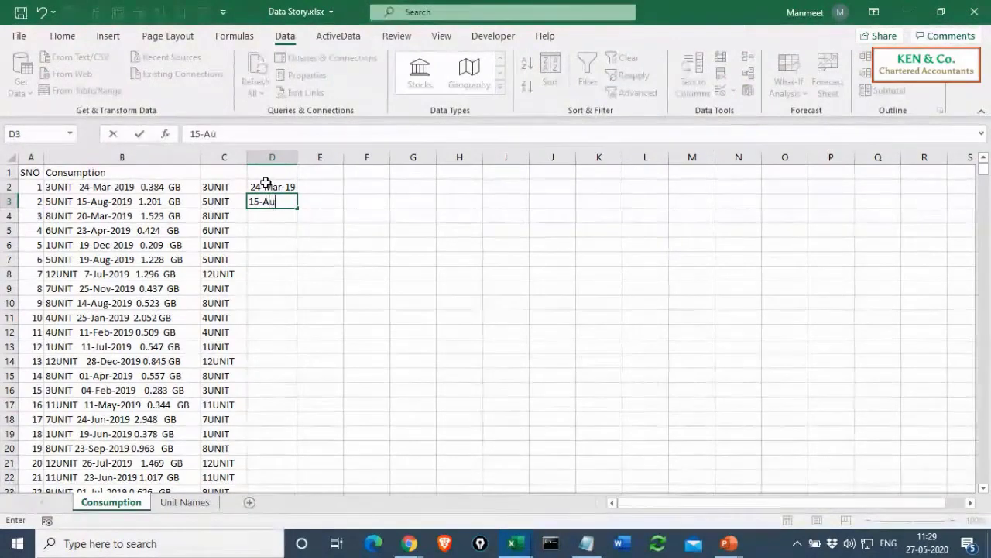
pyautogui.write('g-2019')
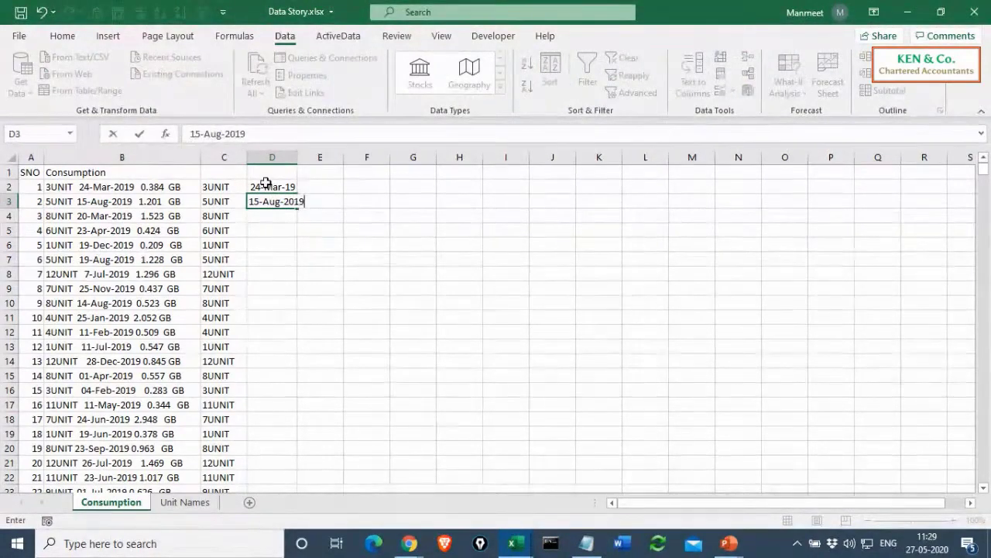
pyautogui.press('Return')
pyautogui.hotkey('ctrl', 'e')
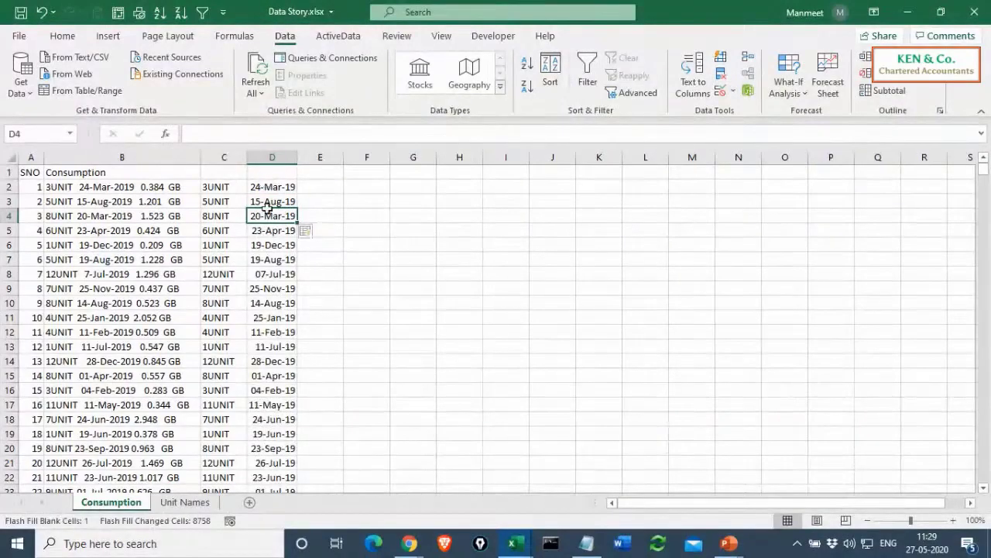
pyautogui.scroll(-4, 275, 302)
pyautogui.scroll(4, 275, 302)
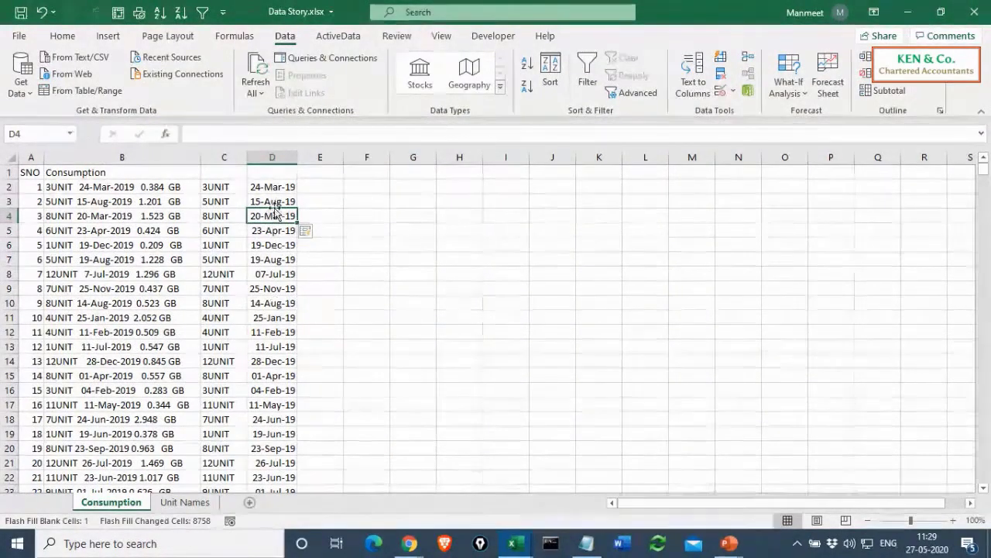
pyautogui.scroll(-13, 270, 276)
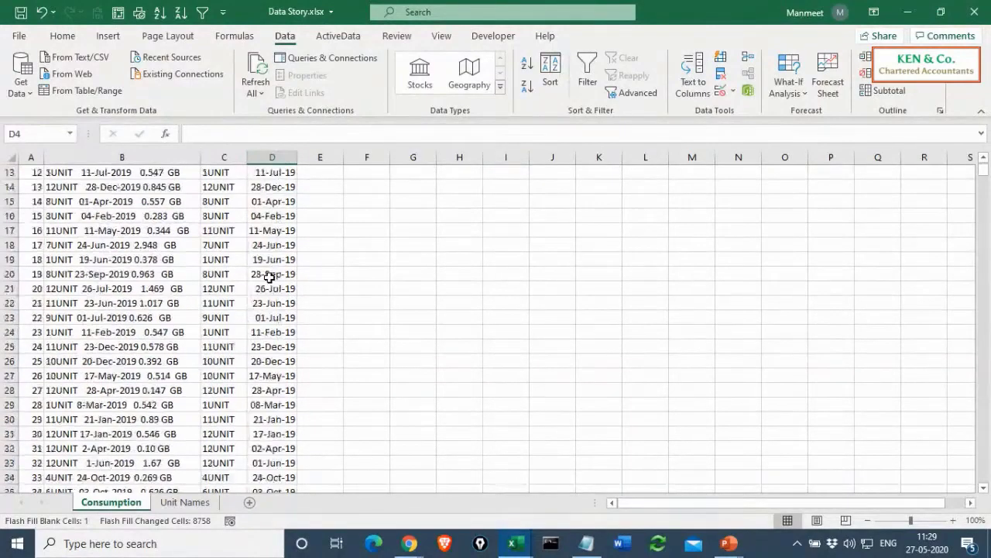
pyautogui.scroll(13, 270, 276)
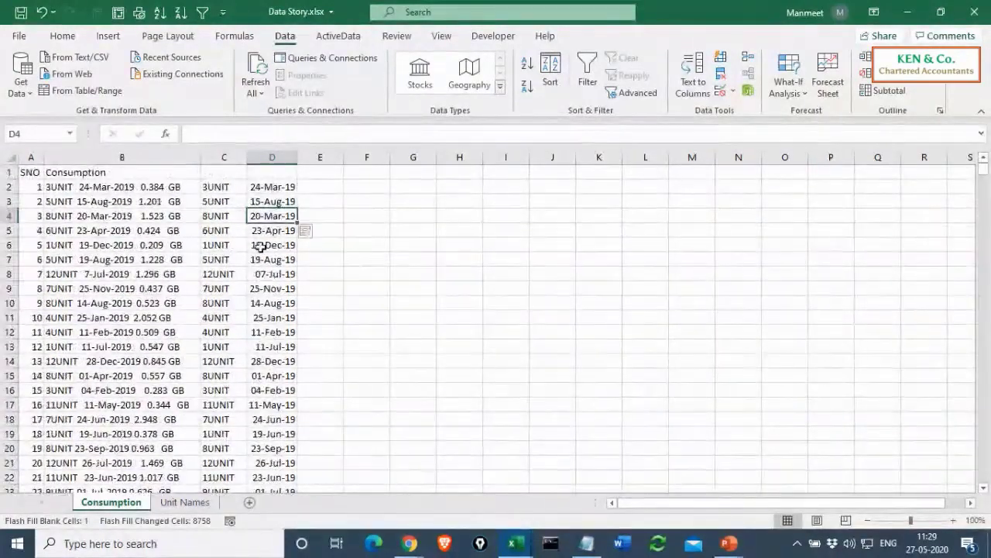
# - Enter 0.384 in E2 as the example and Flash Fill the consumption figures down column E
pyautogui.click(318, 184)
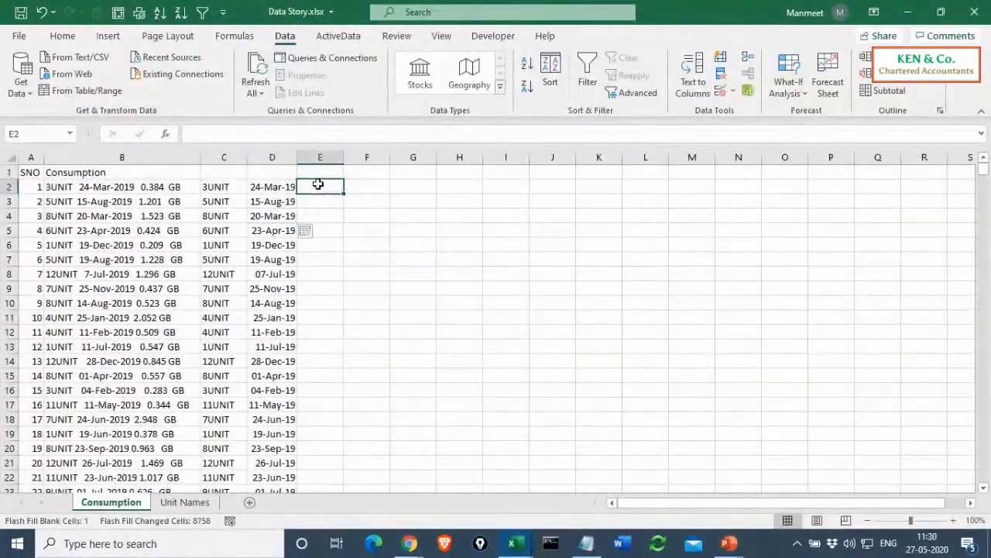
pyautogui.write('0')
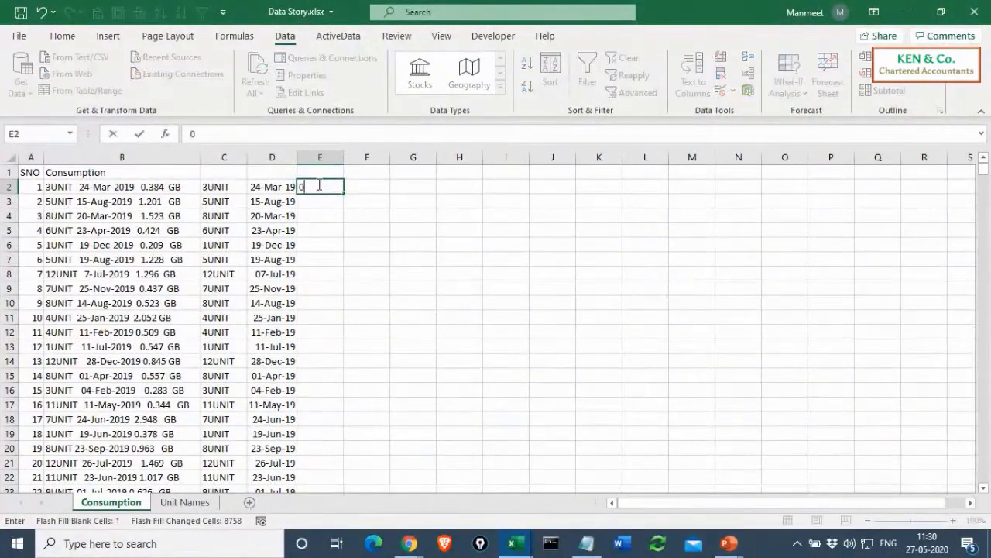
pyautogui.write('.384')
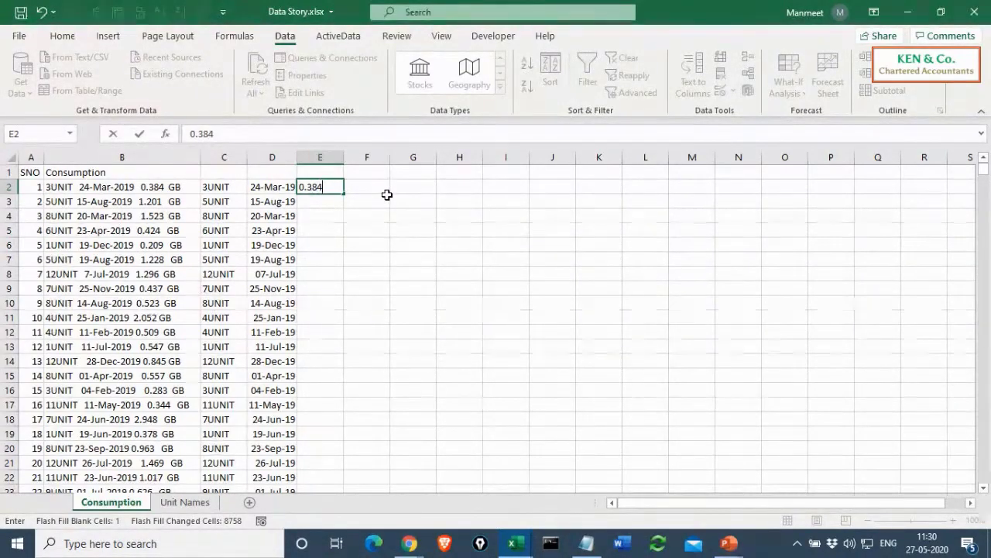
pyautogui.press('Return')
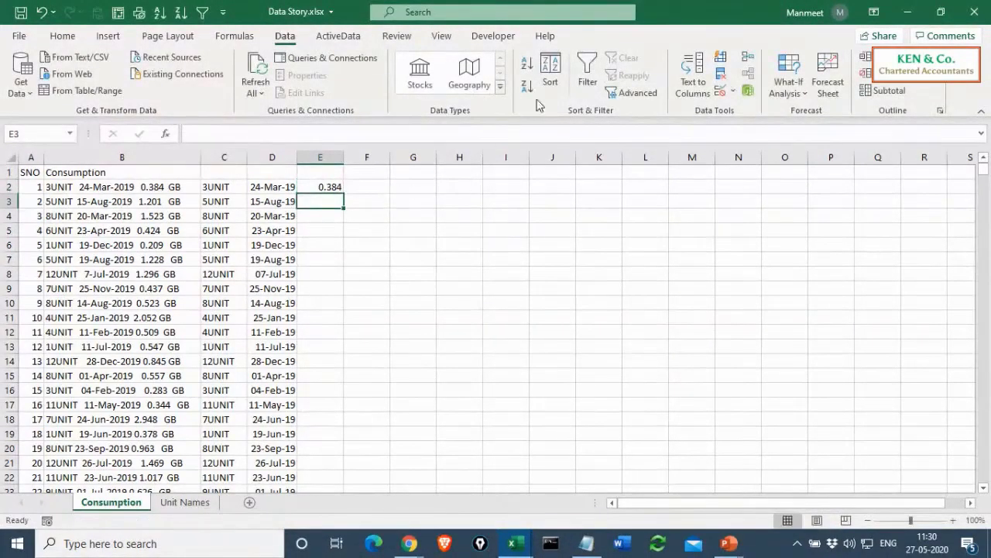
pyautogui.click(721, 56)
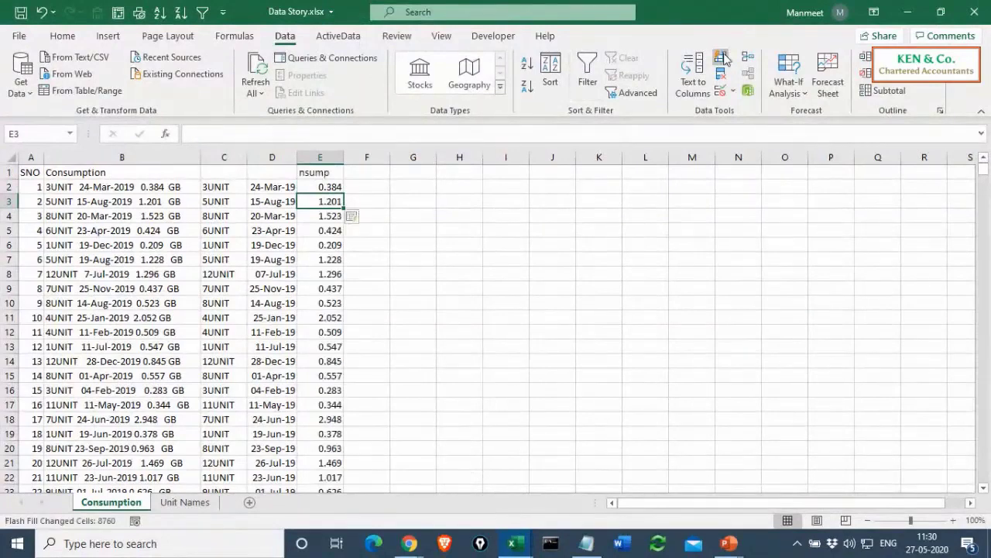
# - Label the extracted columns with the headers UnIT in C1, Date in D1 and Consumption in E1
pyautogui.click(229, 174)
pyautogui.write('Un')
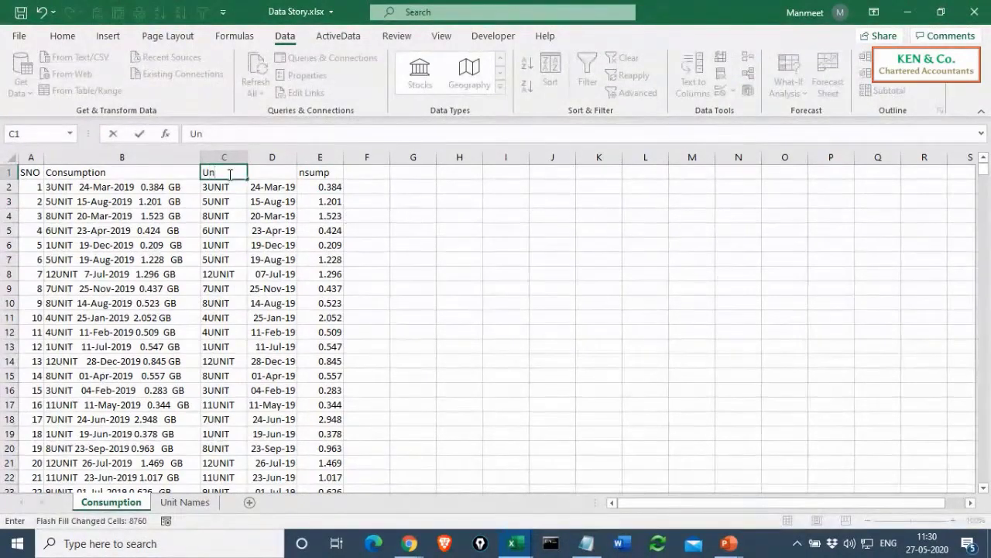
pyautogui.write('IT')
pyautogui.press('Tab')
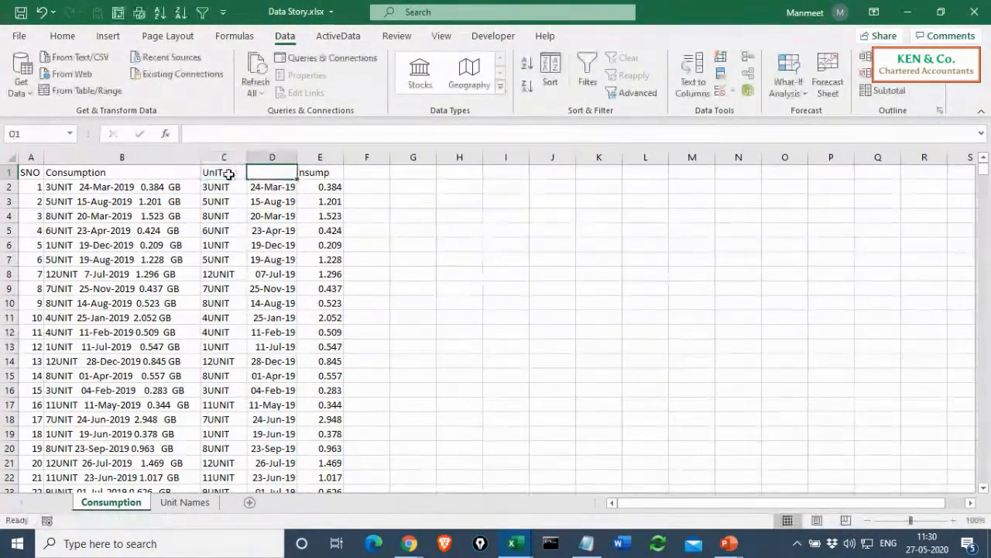
pyautogui.write('Date')
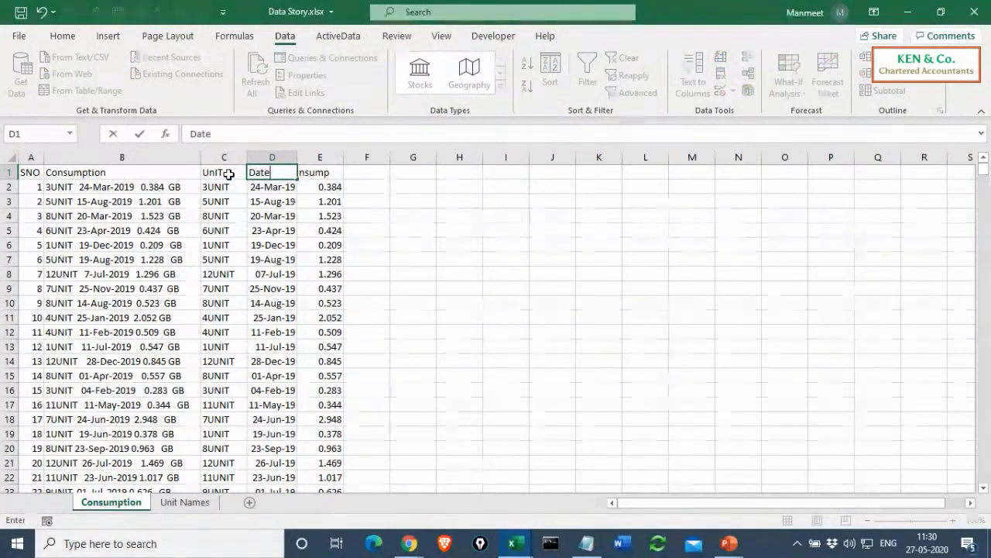
pyautogui.press('Tab')
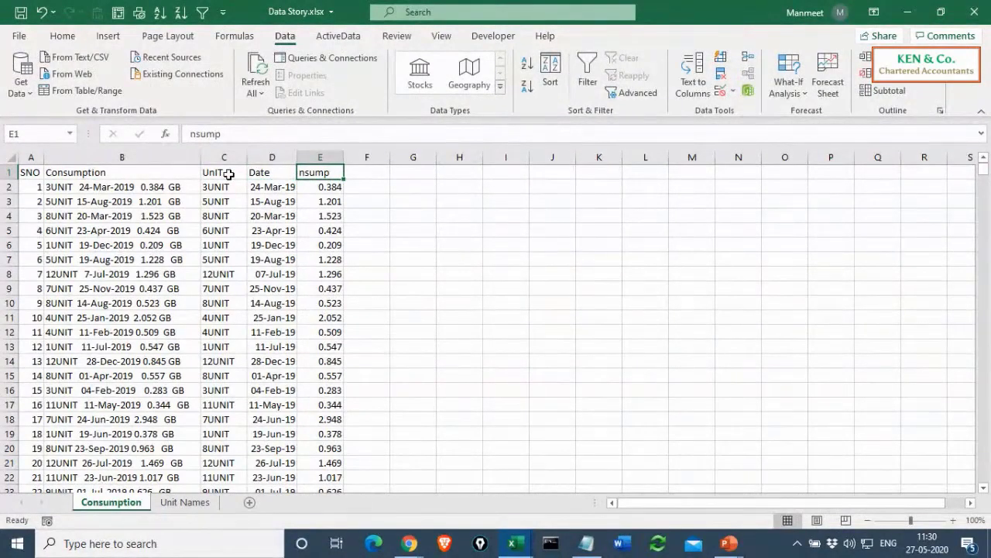
pyautogui.write('Consumption')
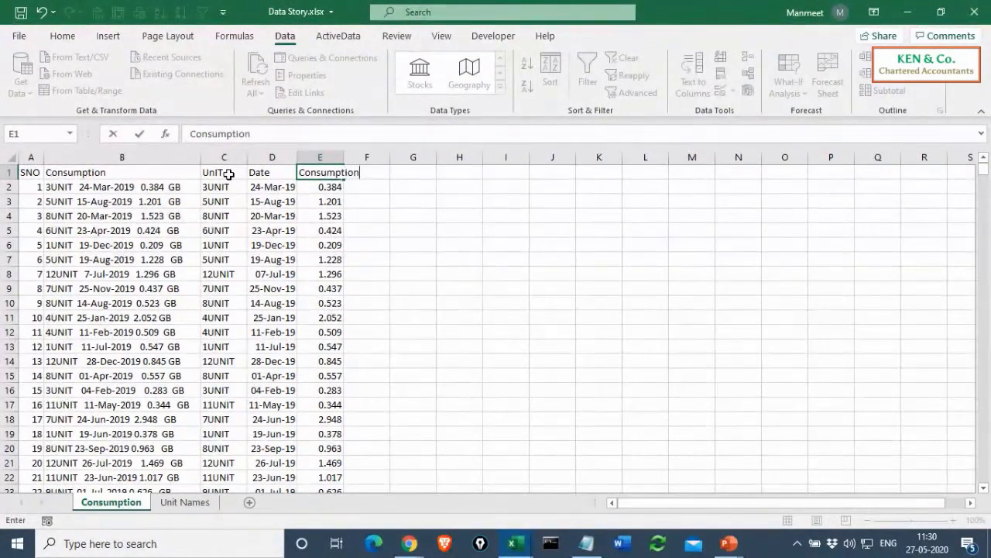
pyautogui.click(226, 185)
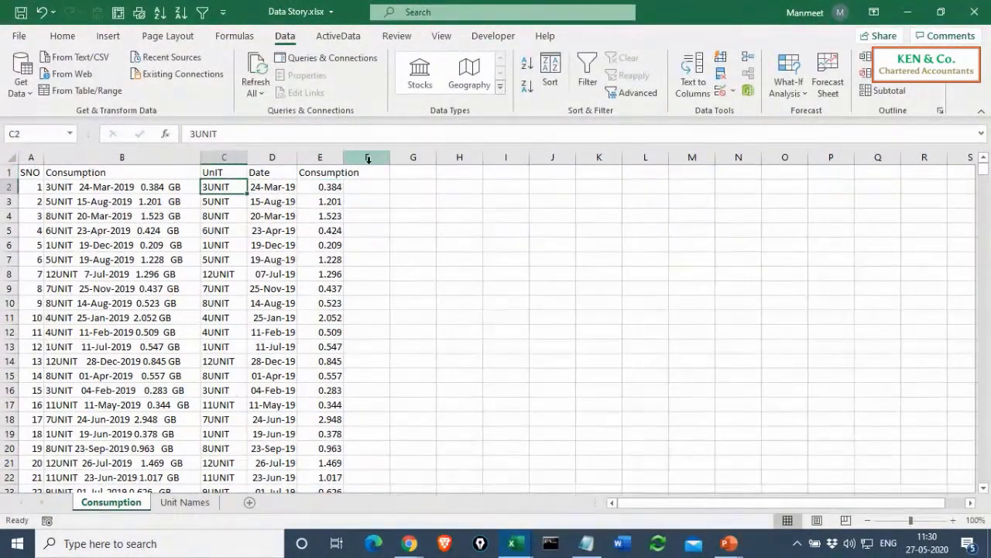
# - Autofit the widths of columns C, D and E, and select cell F2
pyautogui.doubleClick(340, 157)
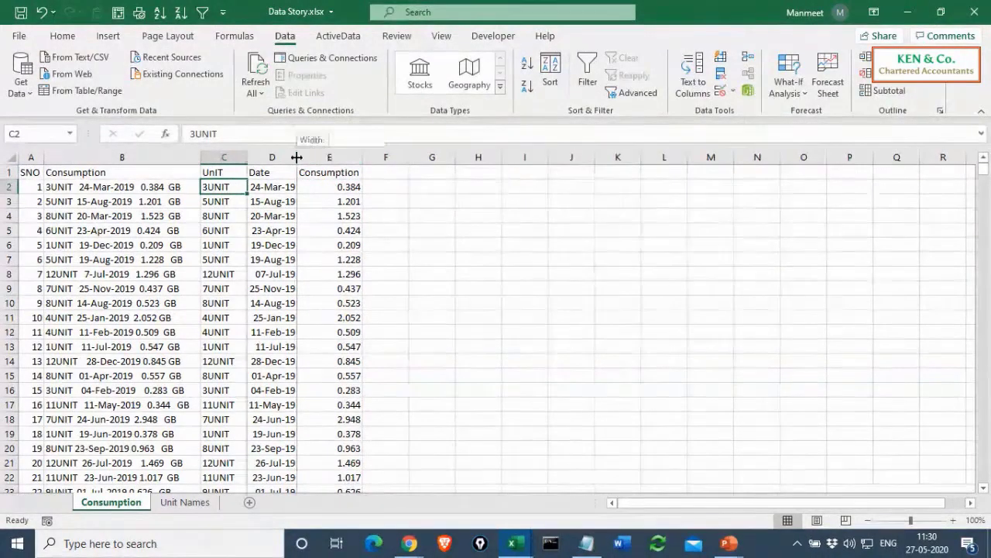
pyautogui.doubleClick(296, 157)
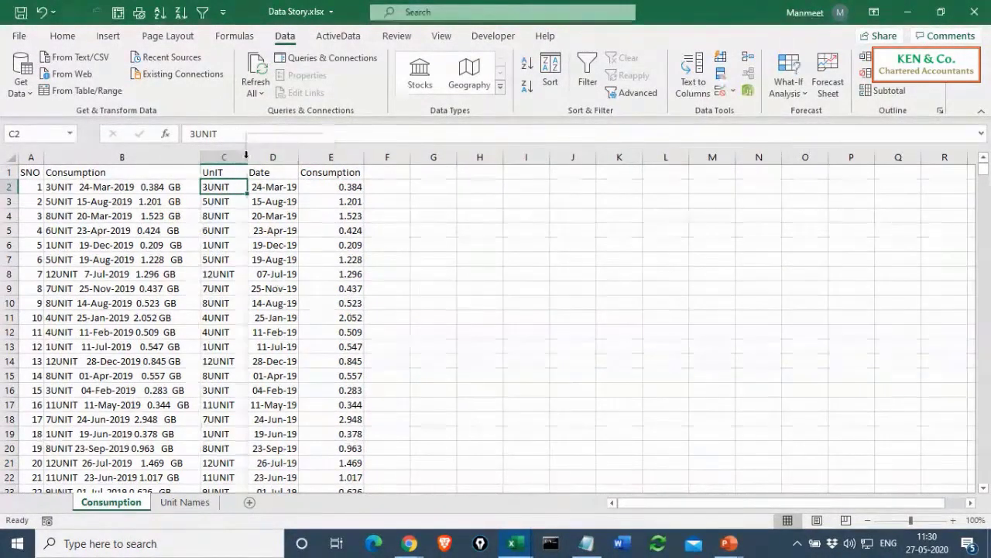
pyautogui.doubleClick(248, 157)
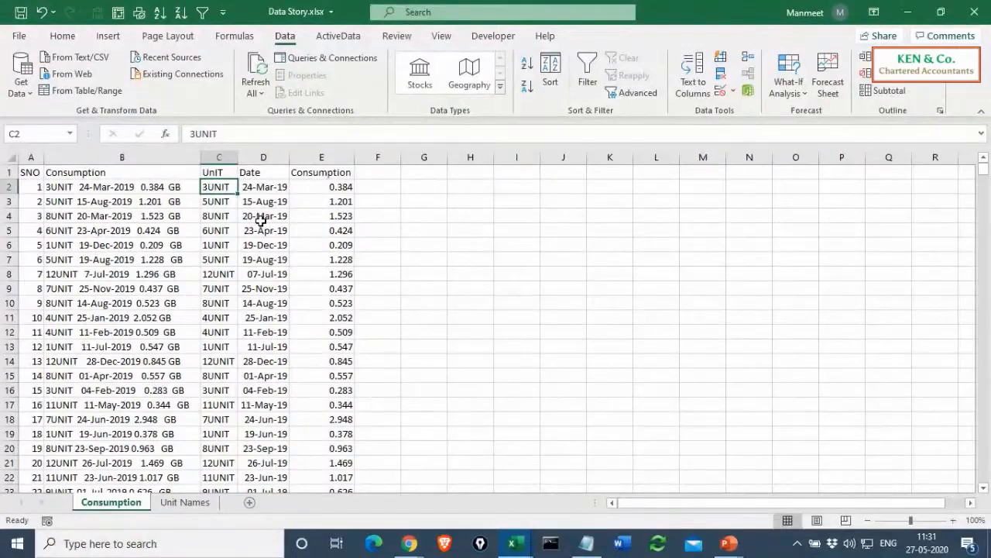
pyautogui.click(373, 186)
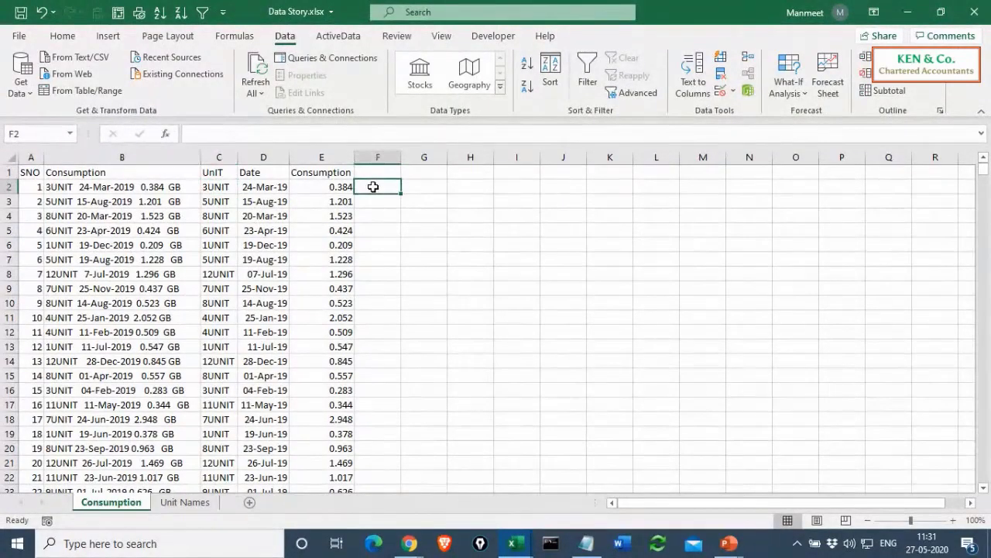
# - Enter the formula =TEXT(D2,"ddd") in F2 to get the weekday name of the date
pyautogui.write('=')
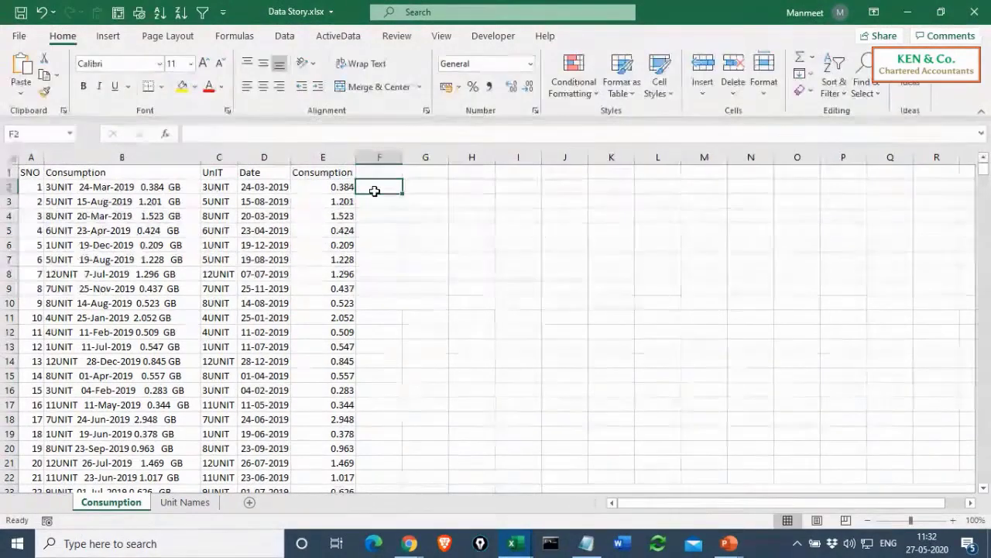
pyautogui.write('text')
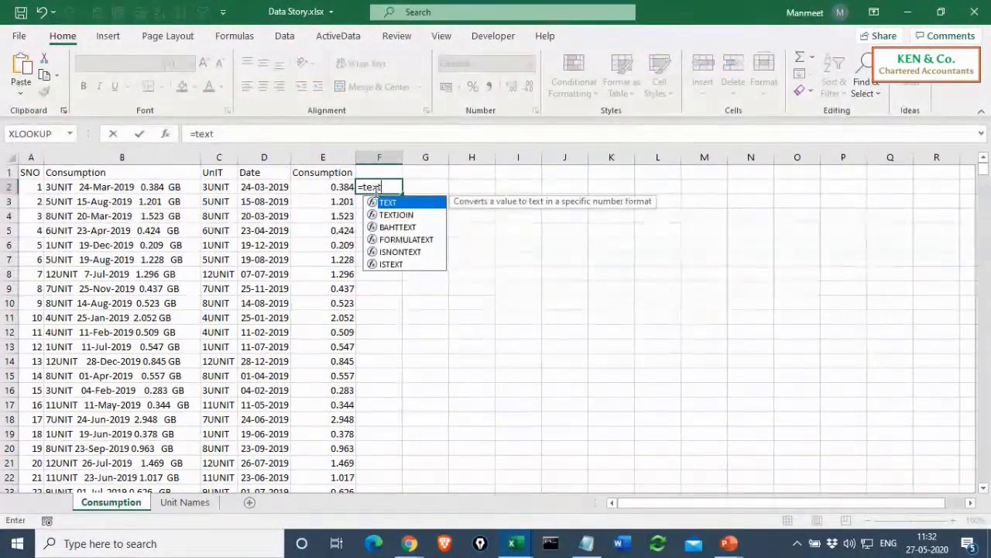
pyautogui.press('Tab')
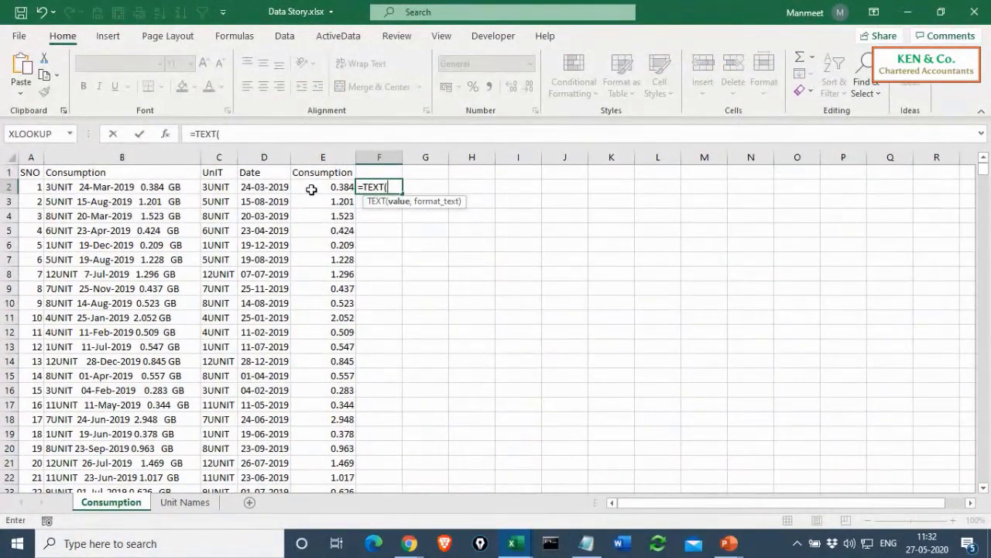
pyautogui.click(267, 187)
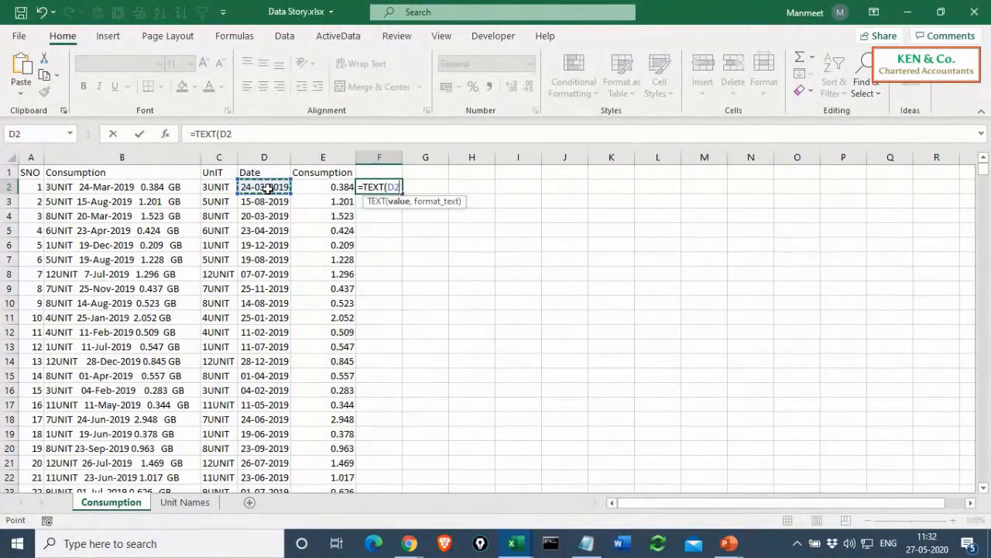
pyautogui.write(',"ddd')
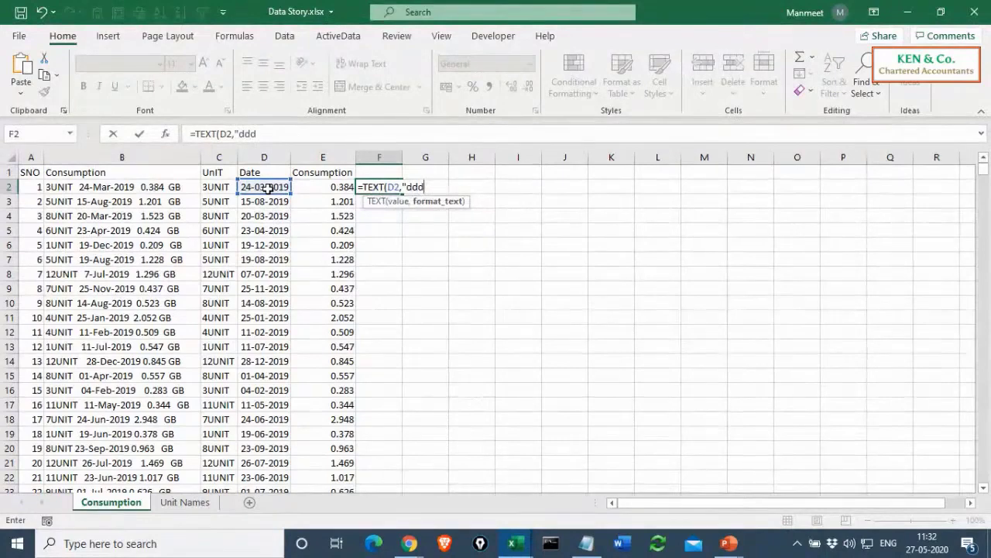
pyautogui.write('")')
pyautogui.press('Return')
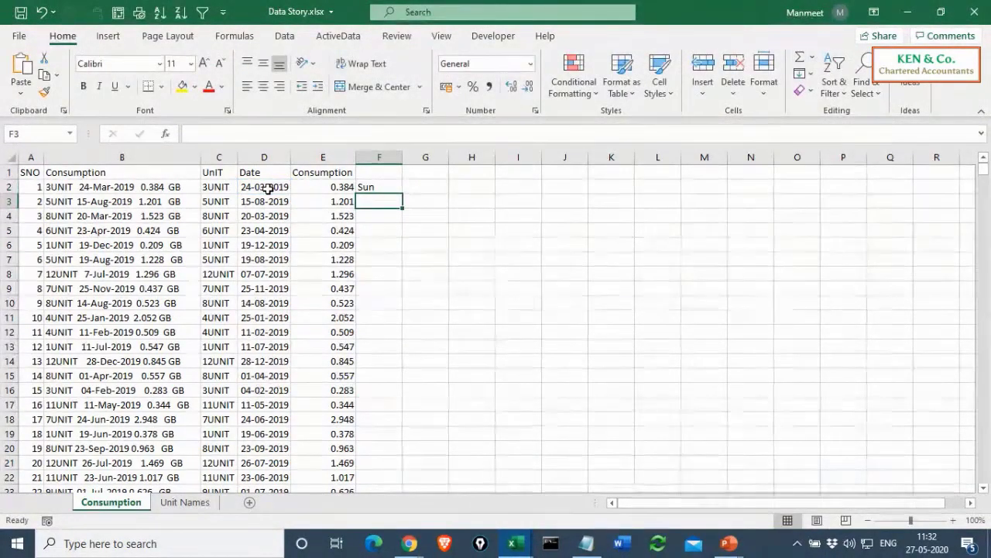
# - Fill the weekday formula down column F and replace the formulas with their static values
pyautogui.click(388, 189)
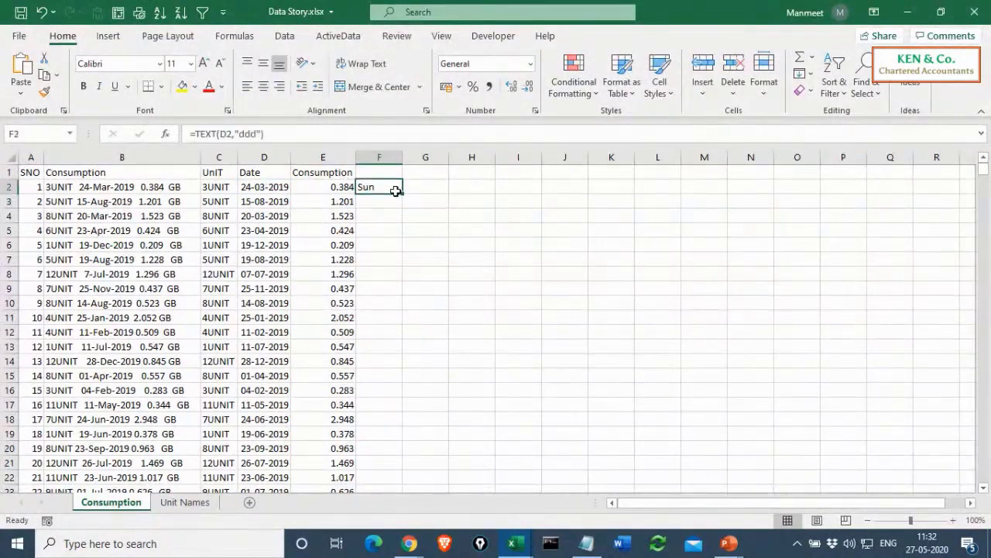
pyautogui.doubleClick(401, 195)
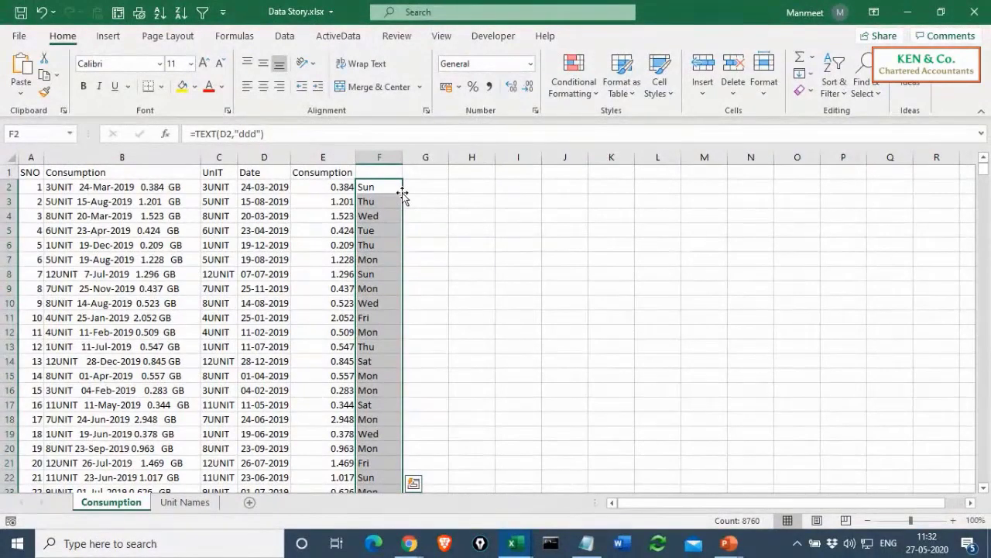
pyautogui.hotkey('ctrl', 'c')
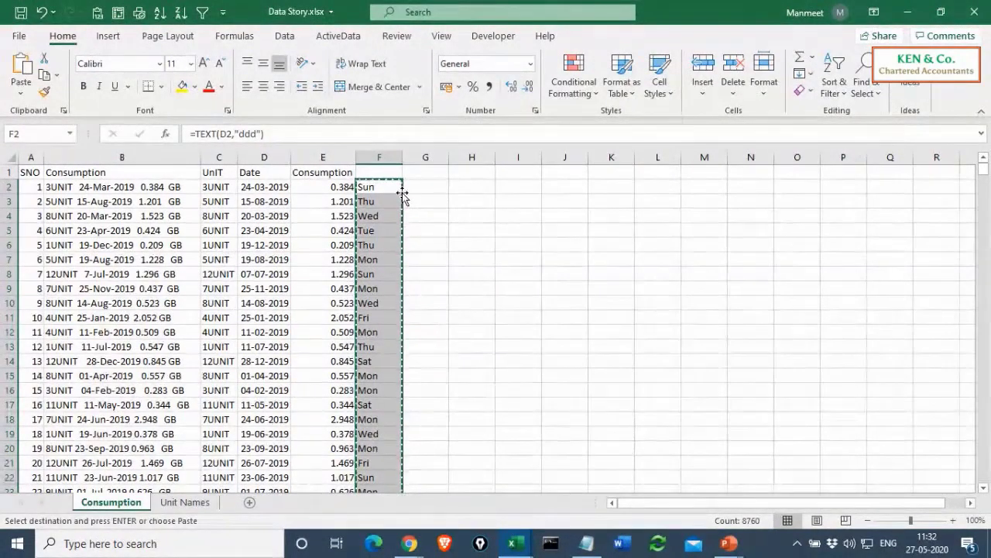
pyautogui.hotkey('ctrl', 'alt', 'v')
pyautogui.press('v')
pyautogui.press('Return')
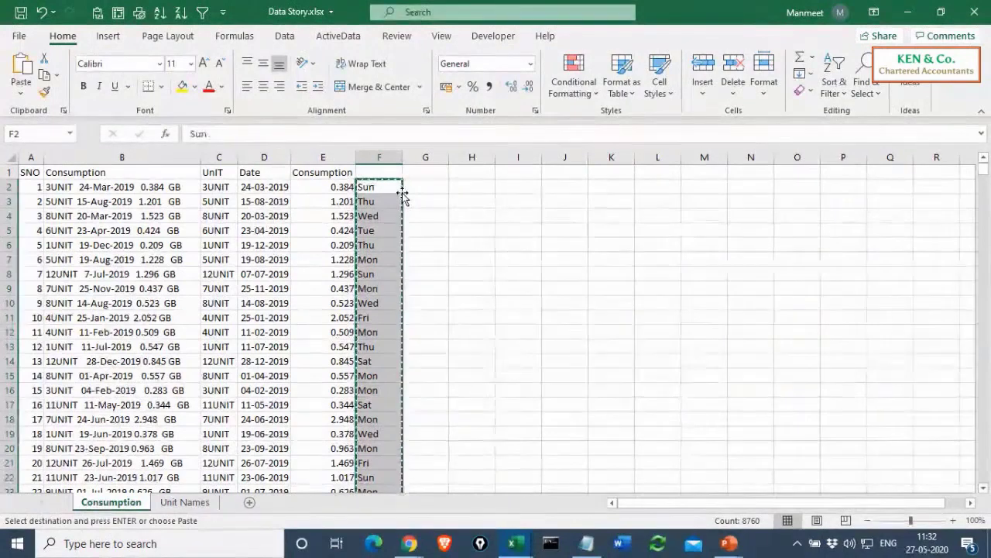
# - Label column F with the header Day in F1
pyautogui.click(374, 169)
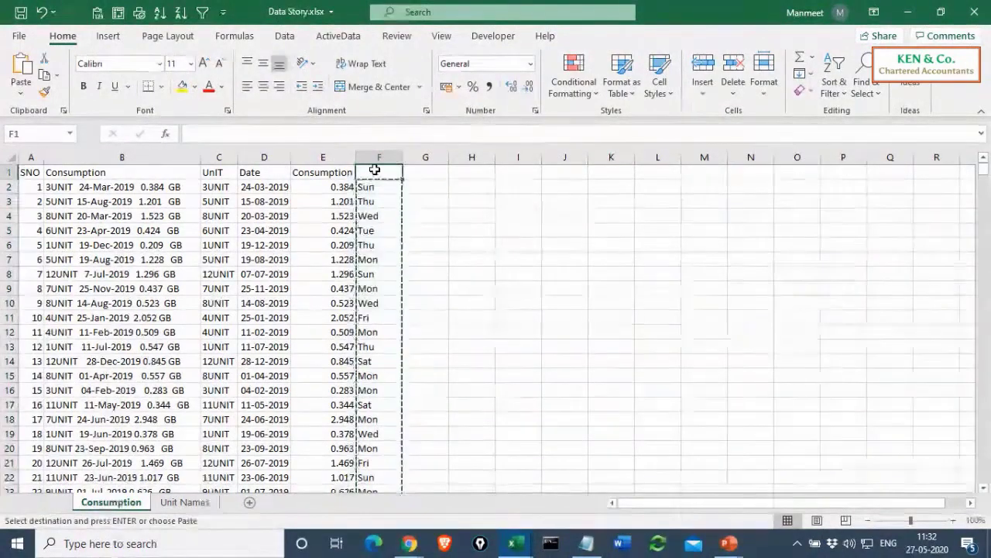
pyautogui.write('Dy')
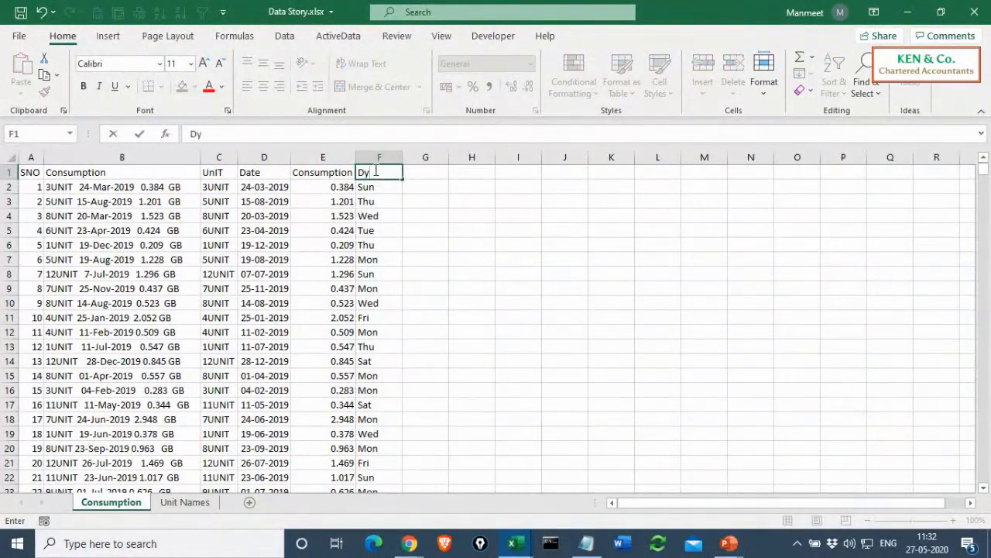
pyautogui.press('BackSpace')
pyautogui.write('ay')
pyautogui.press('Return')
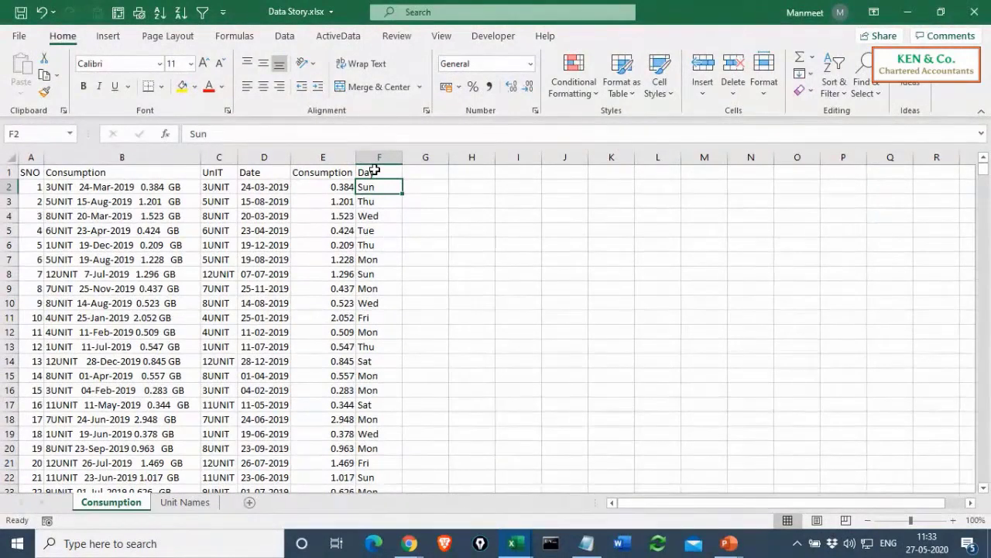
# - Start a VLOOKUP formula in G2 of the Consumption sheet with the placeholder arguments What, where, Which and how
pyautogui.click(420, 189)
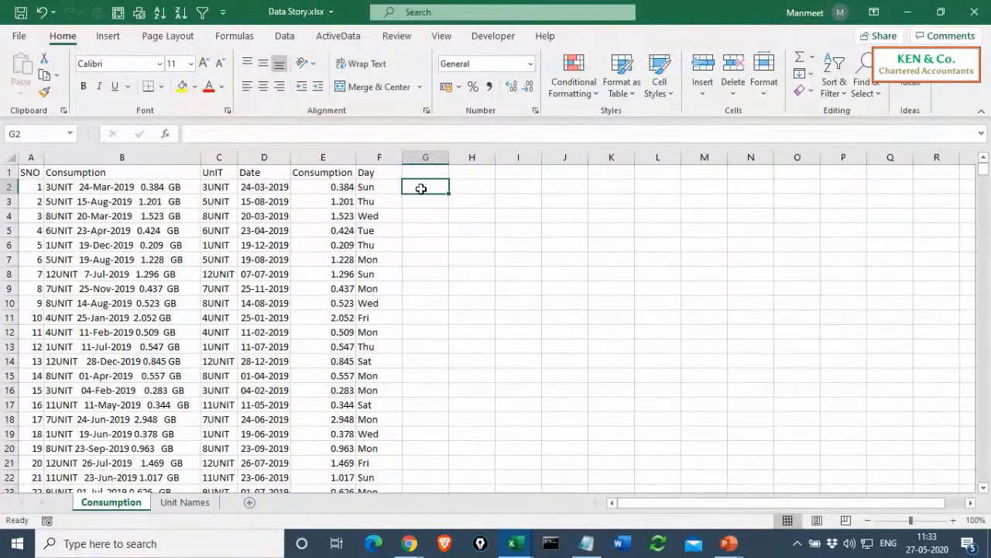
pyautogui.click(186, 502)
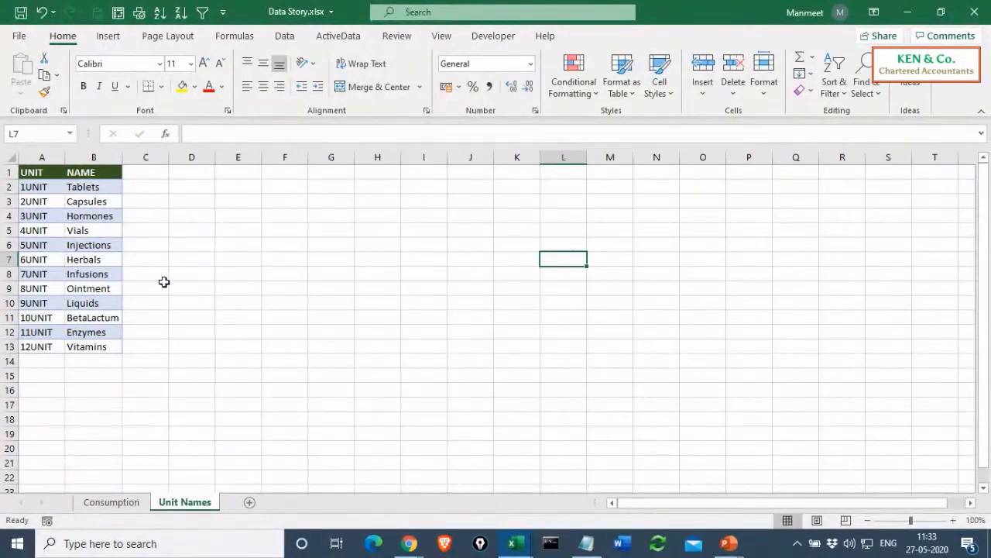
pyautogui.click(115, 504)
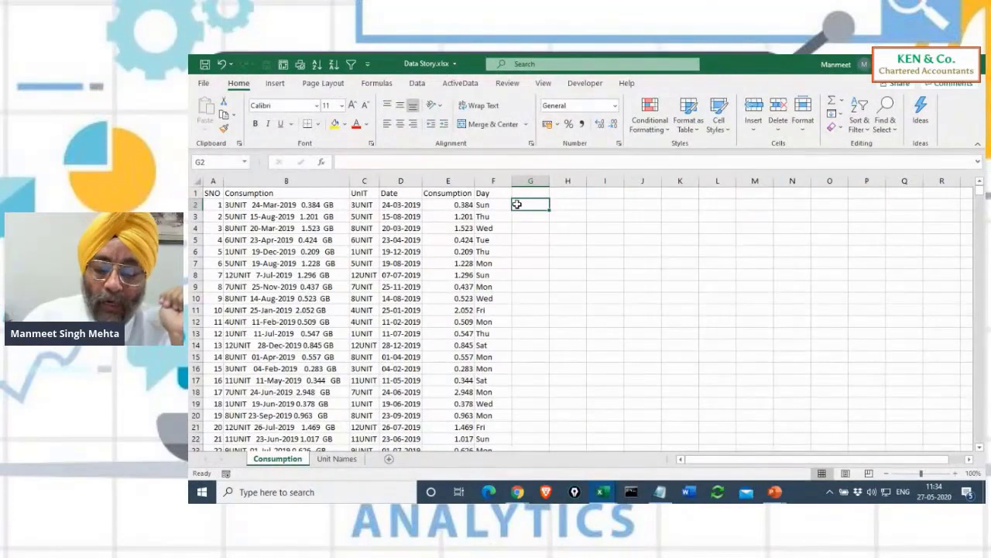
pyautogui.write('=v')
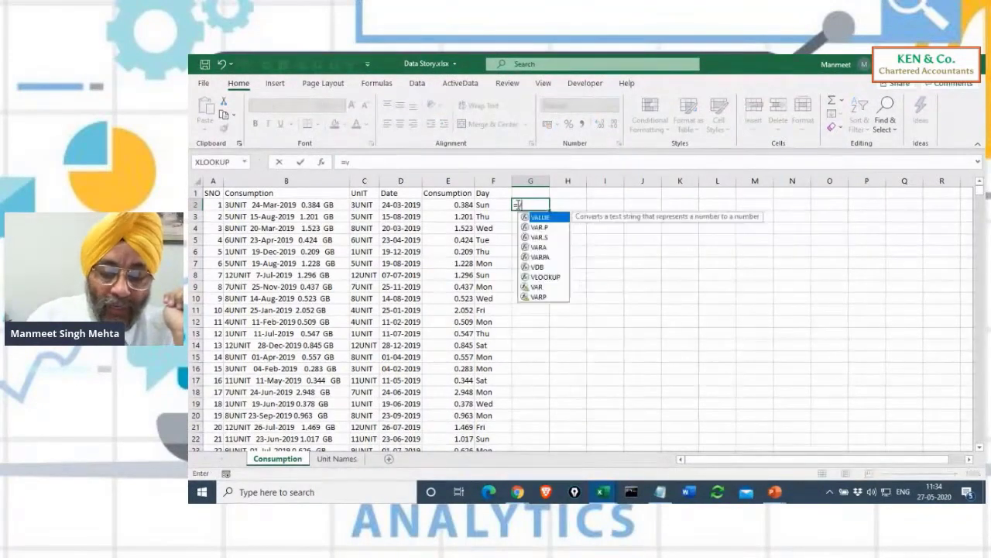
pyautogui.write('look')
pyautogui.press('Tab')
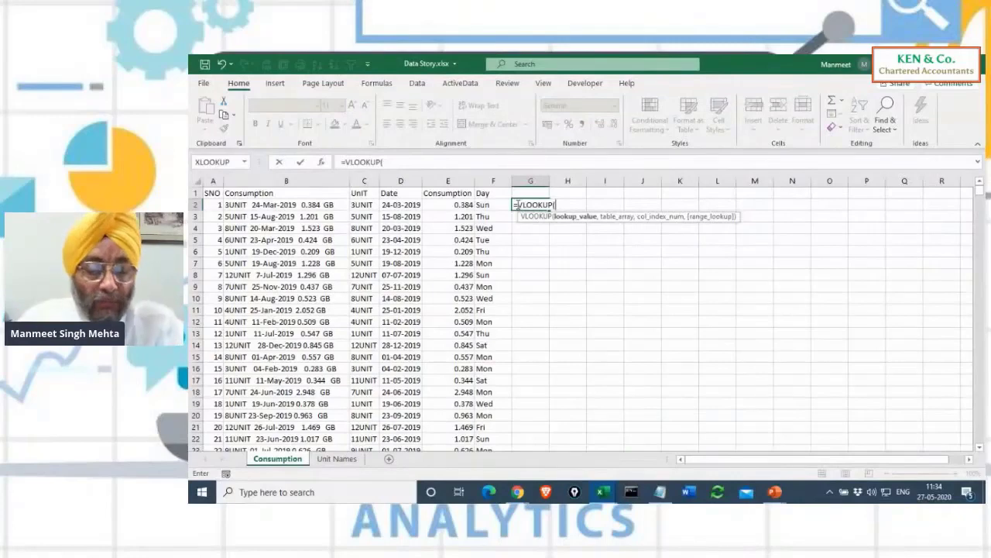
pyautogui.write('What')
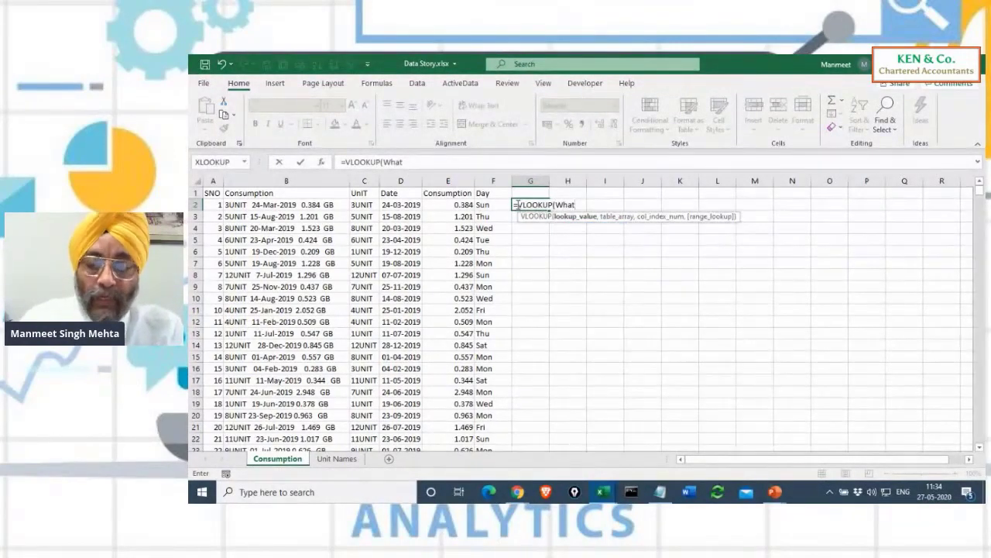
pyautogui.write(',')
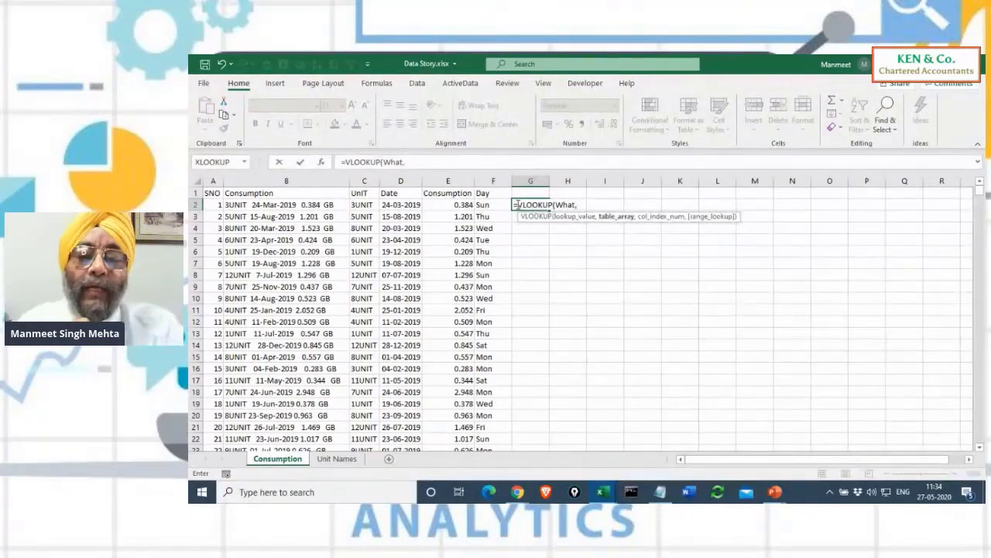
pyautogui.write('wh')
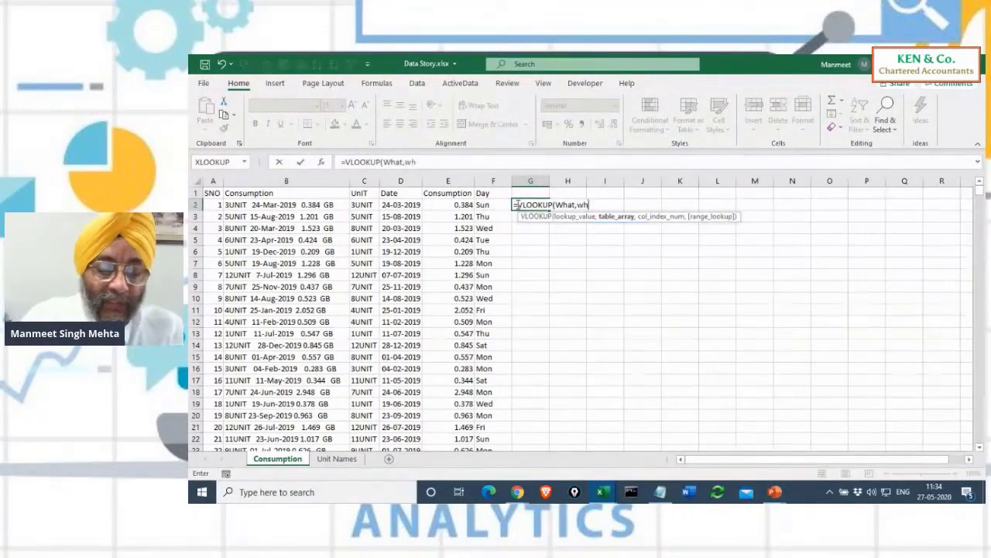
pyautogui.write('ere,')
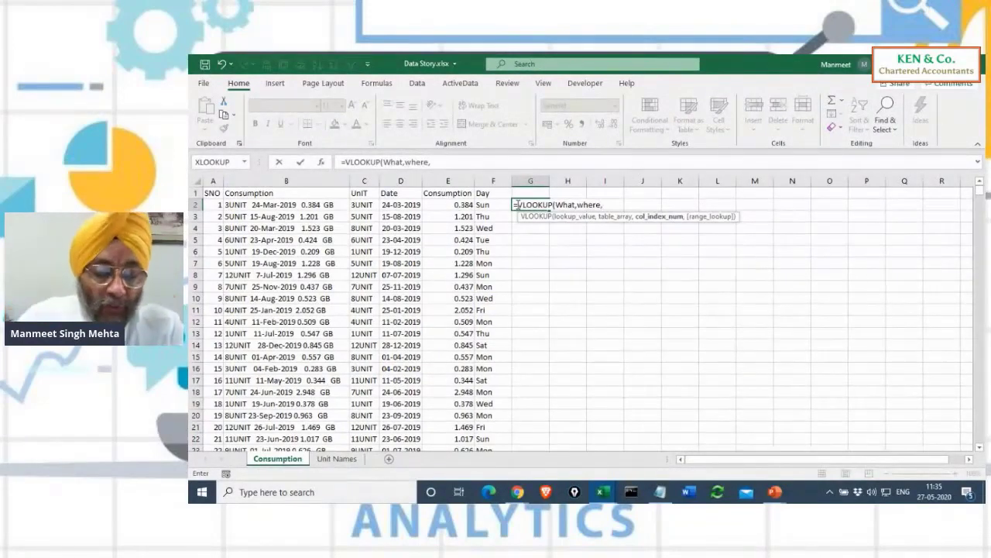
pyautogui.write('Whi')
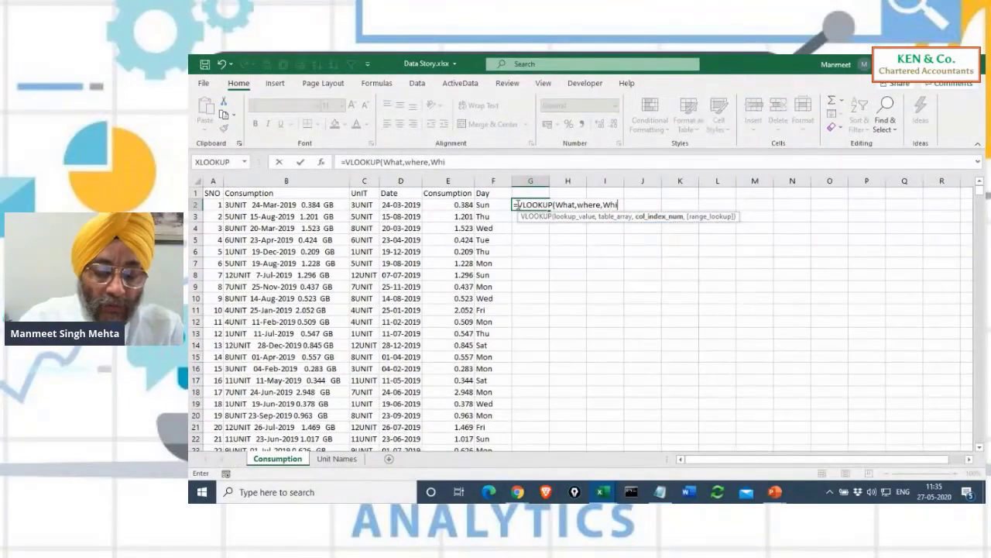
pyautogui.write('ch,')
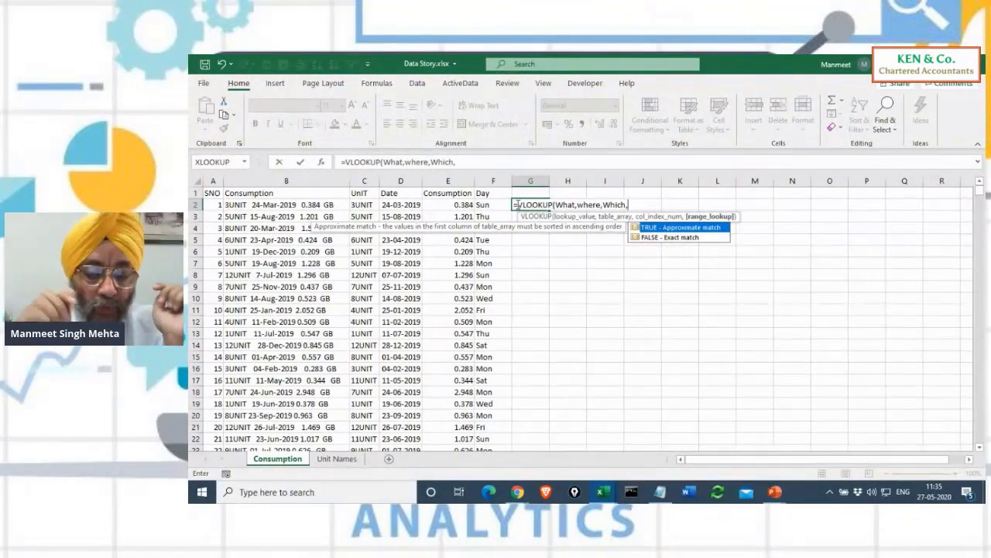
pyautogui.write('how')
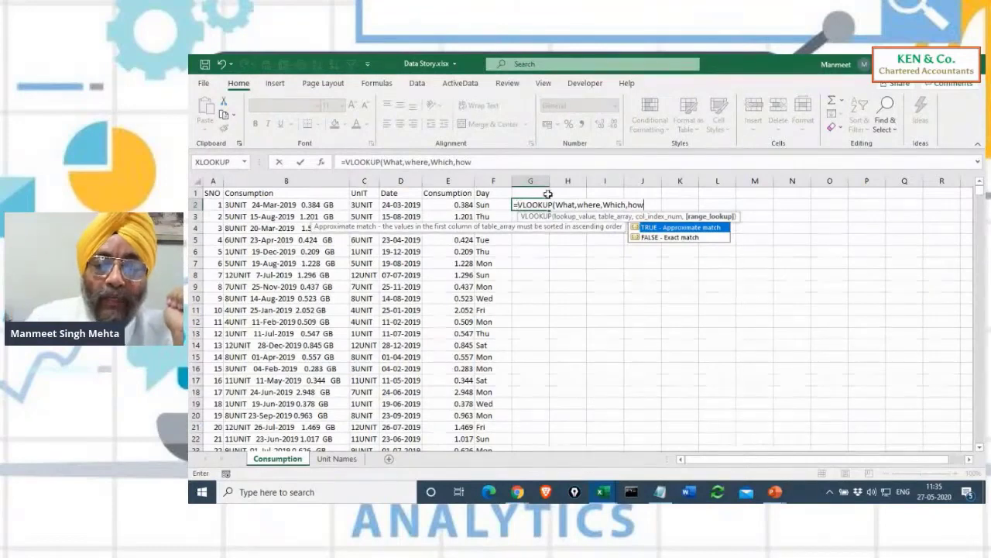
# - Replace the placeholder What in the VLOOKUP with the unit code in C2 as the lookup value
pyautogui.click(574, 204)
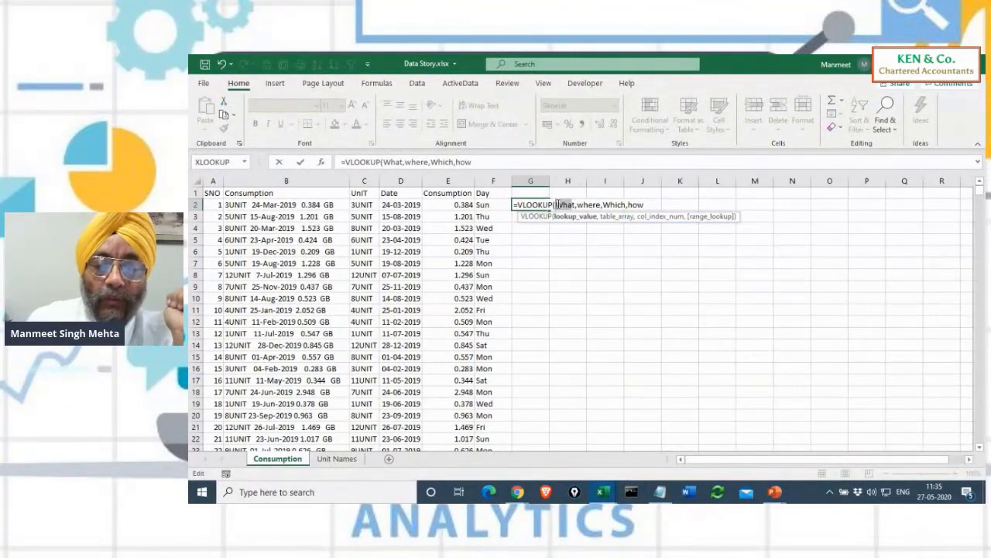
pyautogui.press('BackSpace')
pyautogui.press('BackSpace')
pyautogui.press('BackSpace')
pyautogui.press('BackSpace')
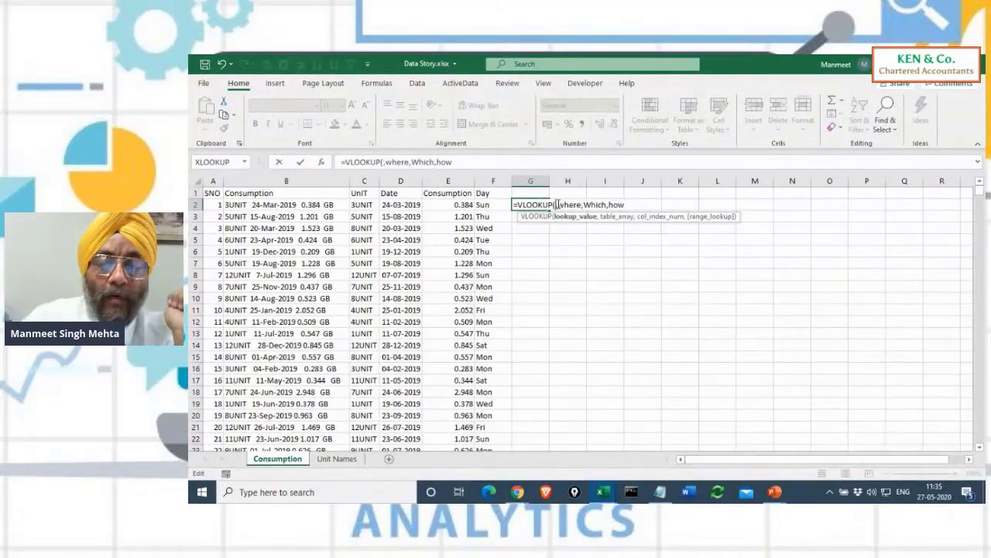
pyautogui.click(367, 204)
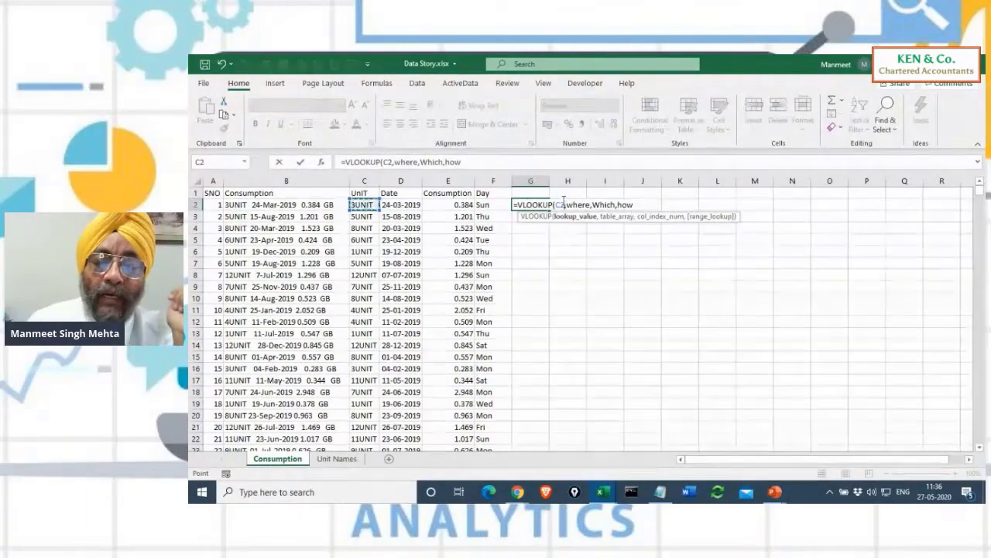
# - Replace the placeholder where with columns A:B of the Unit Names sheet as the VLOOKUP table array
pyautogui.moveTo(588, 205); pyautogui.dragTo(567, 204)
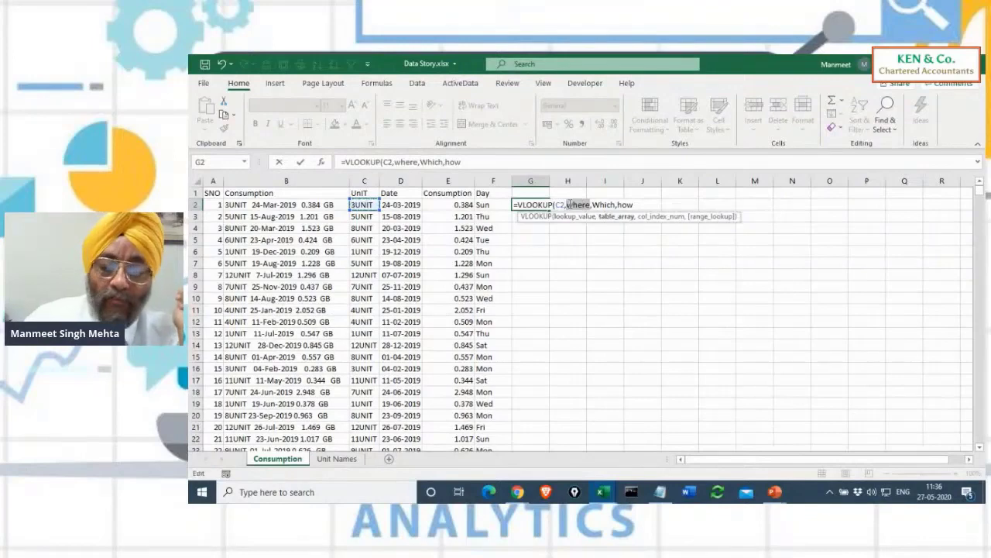
pyautogui.press('BackSpace')
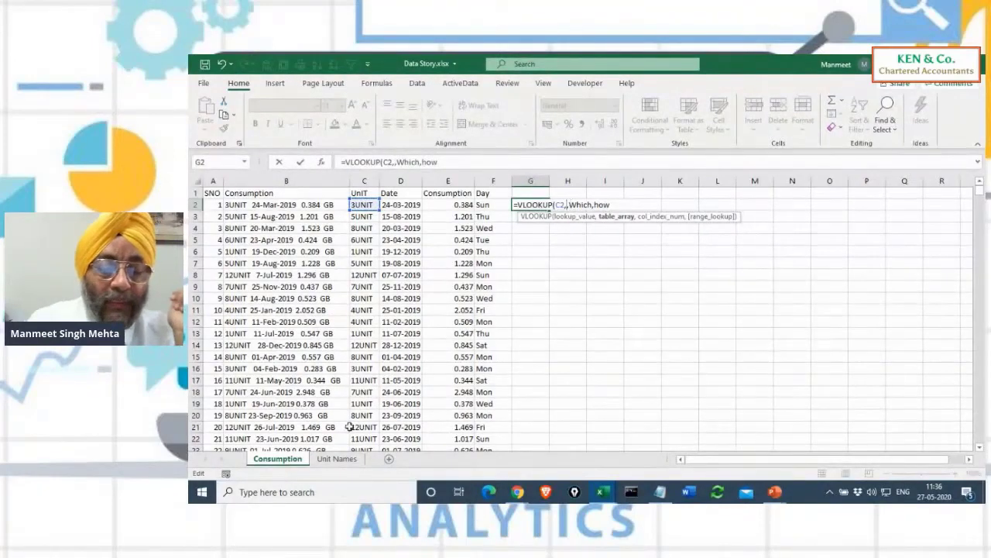
pyautogui.click(337, 459)
pyautogui.moveTo(224, 183); pyautogui.dragTo(257, 181)
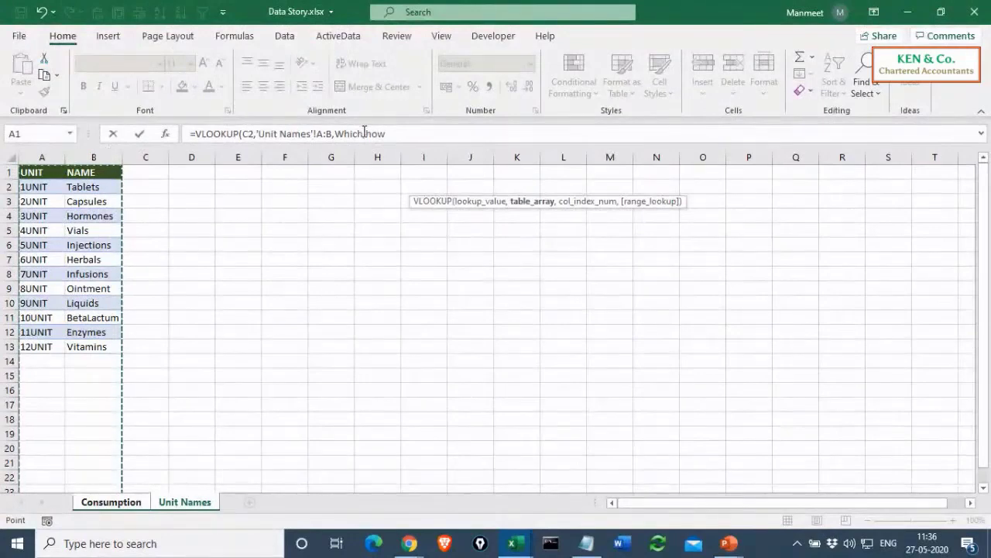
# - Replace the placeholder Which in the VLOOKUP with 2 as the column index number
pyautogui.moveTo(363, 133); pyautogui.dragTo(338, 135)
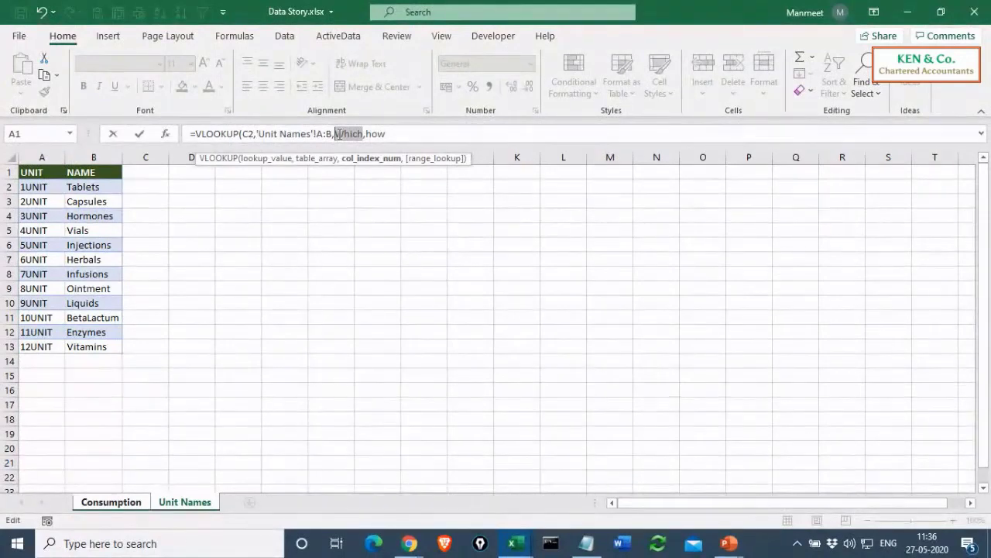
pyautogui.press('BackSpace')
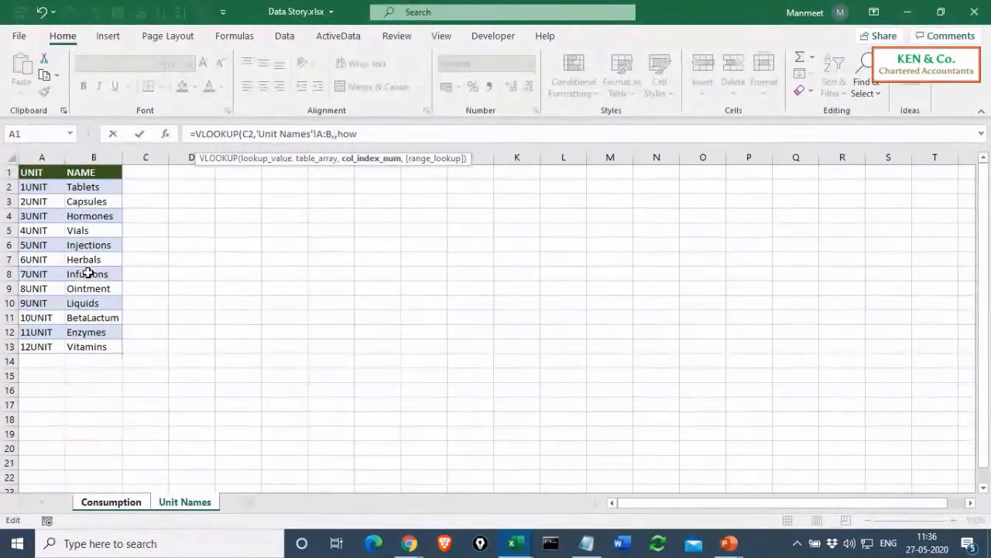
pyautogui.write('2')
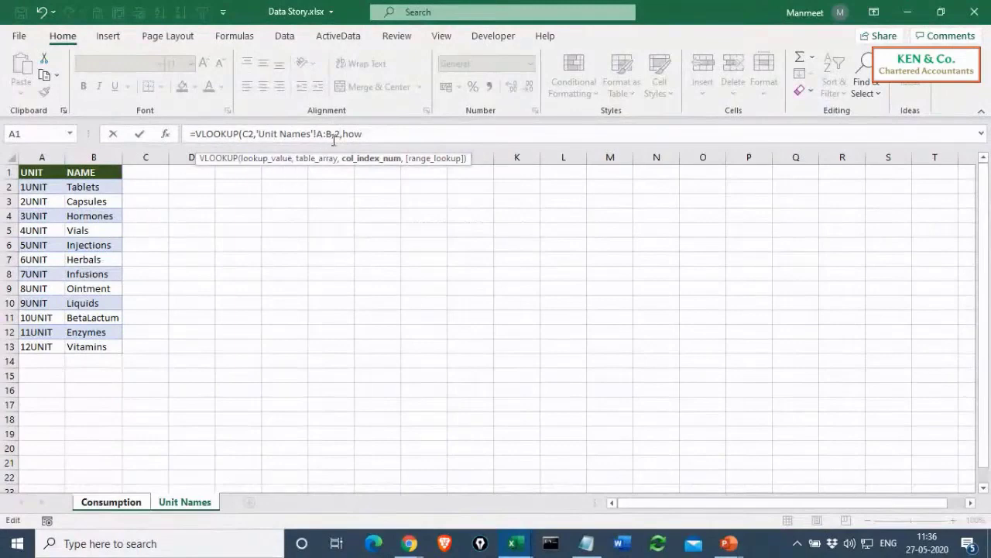
# - Replace the placeholder how with 0 for an exact match and complete the VLOOKUP formula in G2
pyautogui.moveTo(366, 134); pyautogui.dragTo(346, 134)
pyautogui.press('BackSpace')
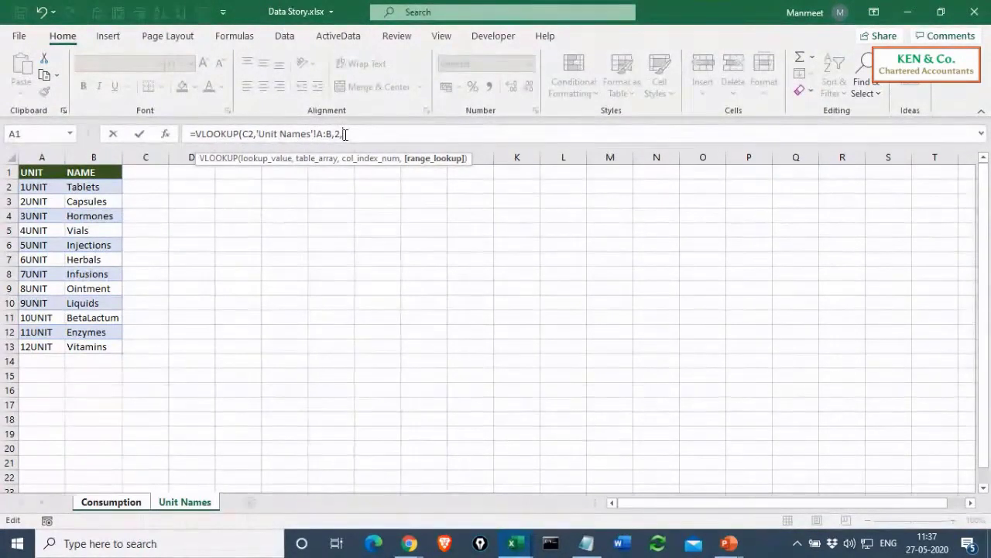
pyautogui.click(344, 134)
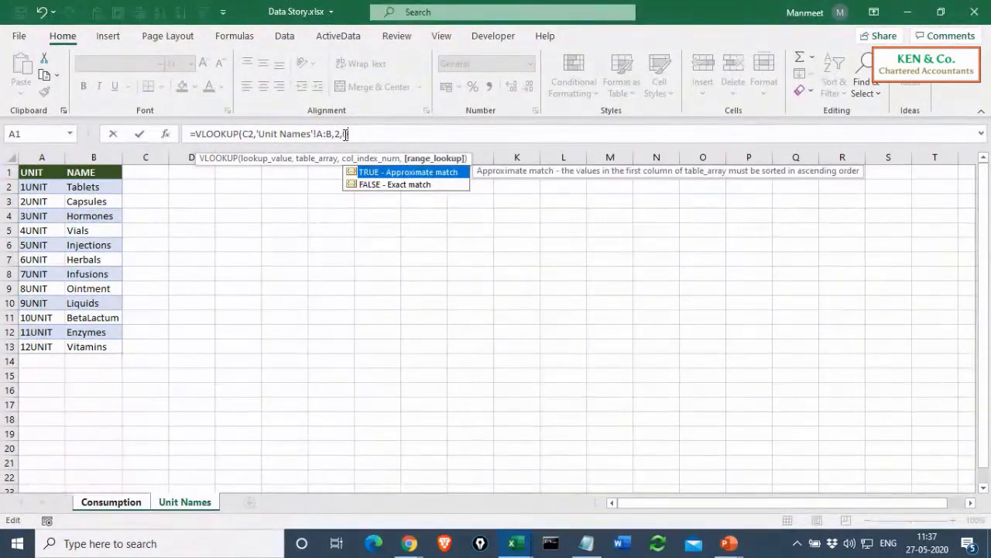
pyautogui.write('0')
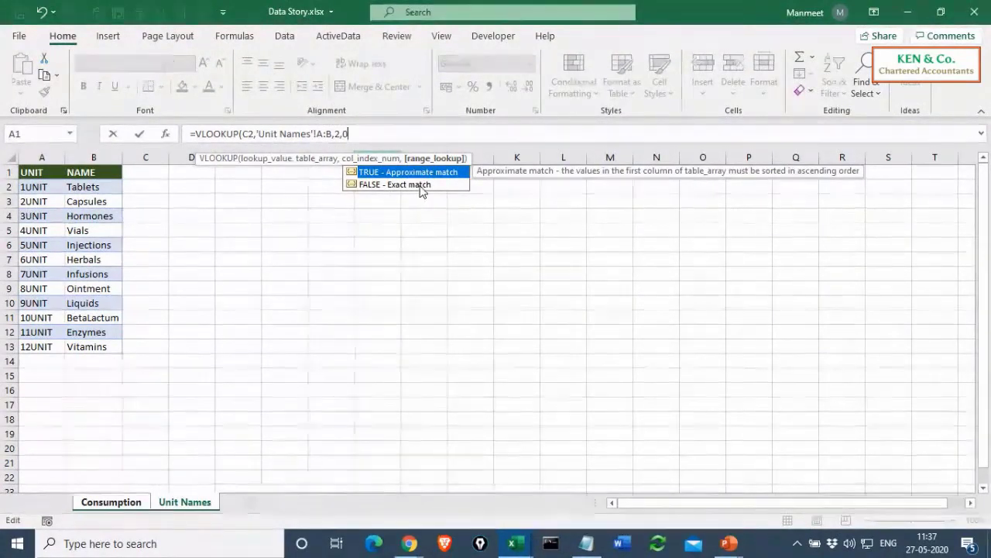
pyautogui.write(')')
pyautogui.press('Return')
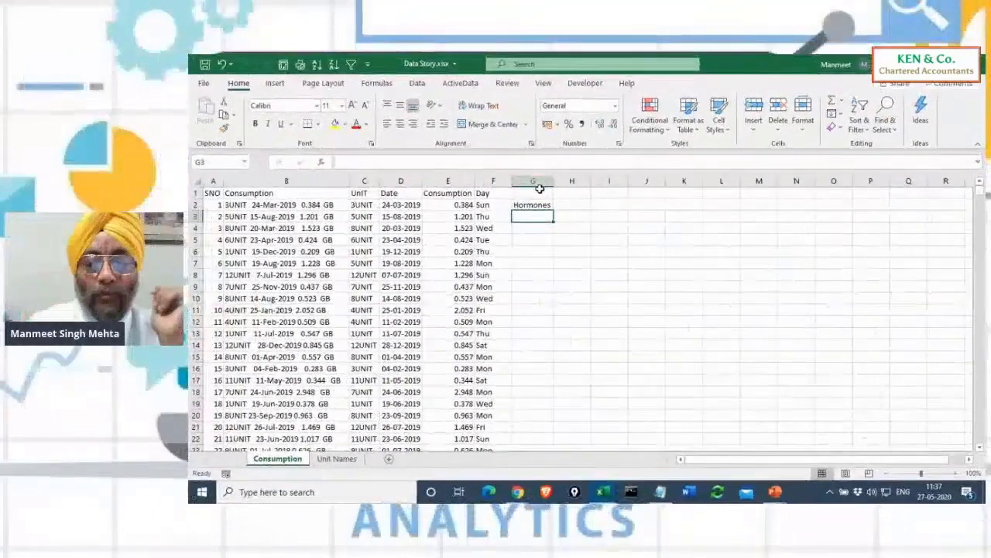
# - Label column G with the header Name in G1 and fill the VLOOKUP formula from G2 down all data rows
pyautogui.click(523, 189)
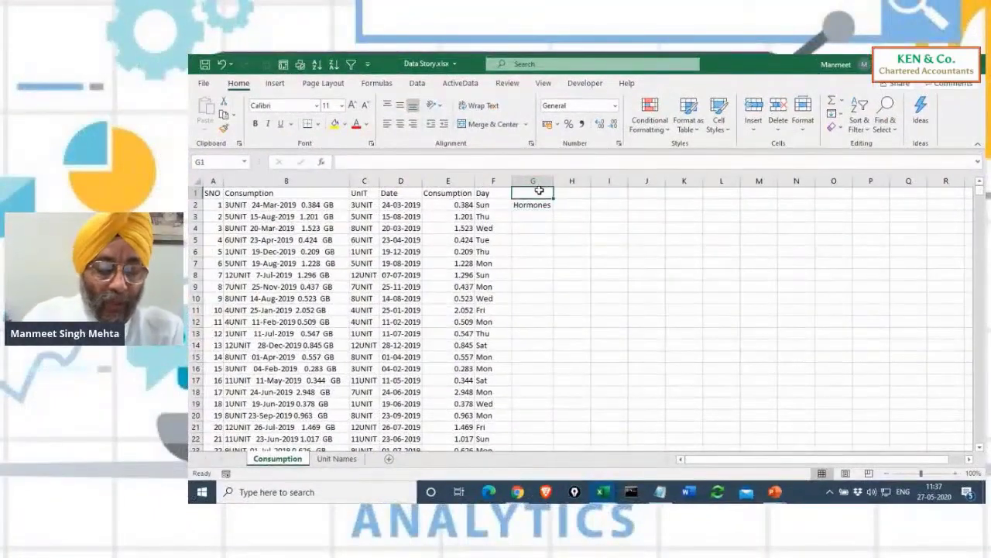
pyautogui.write('Name')
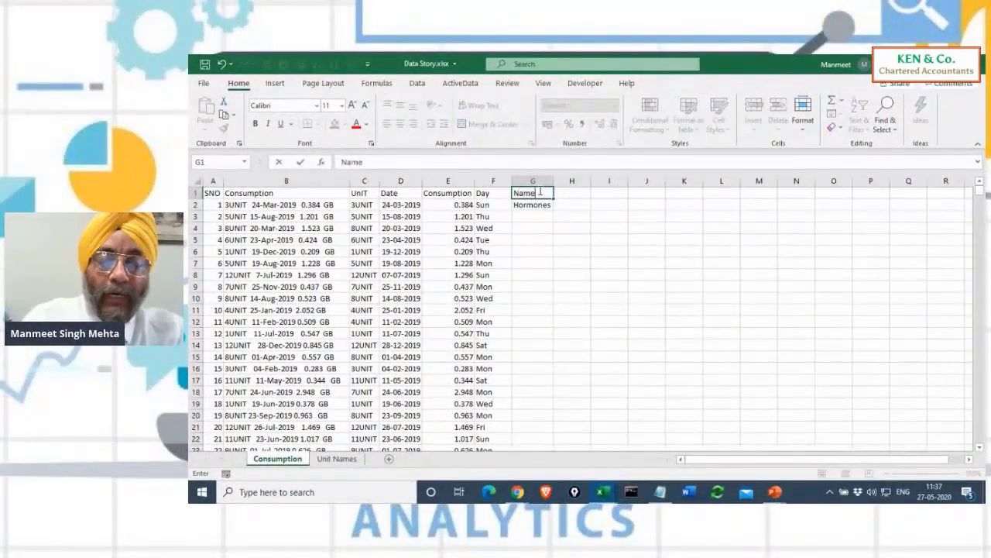
pyautogui.press('Return')
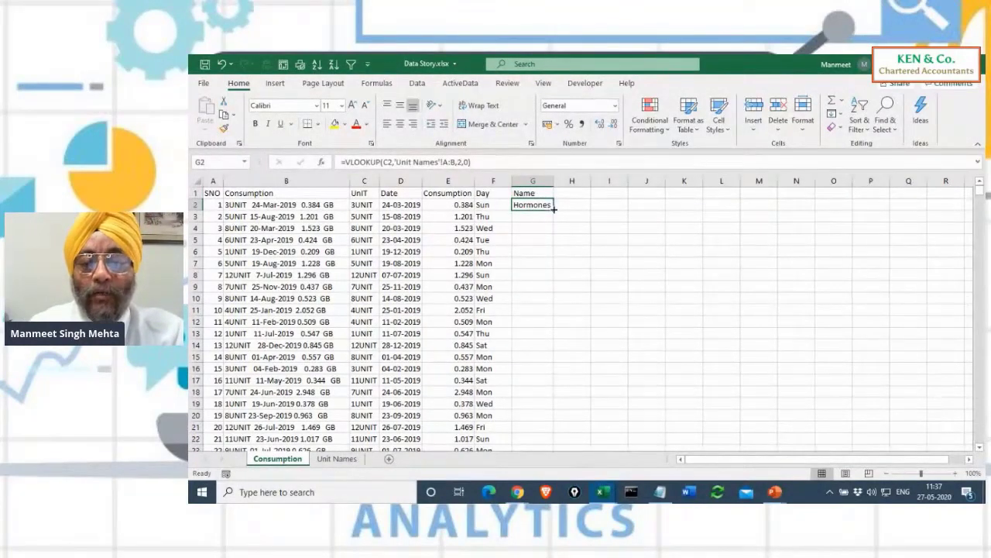
pyautogui.doubleClick(554, 210)
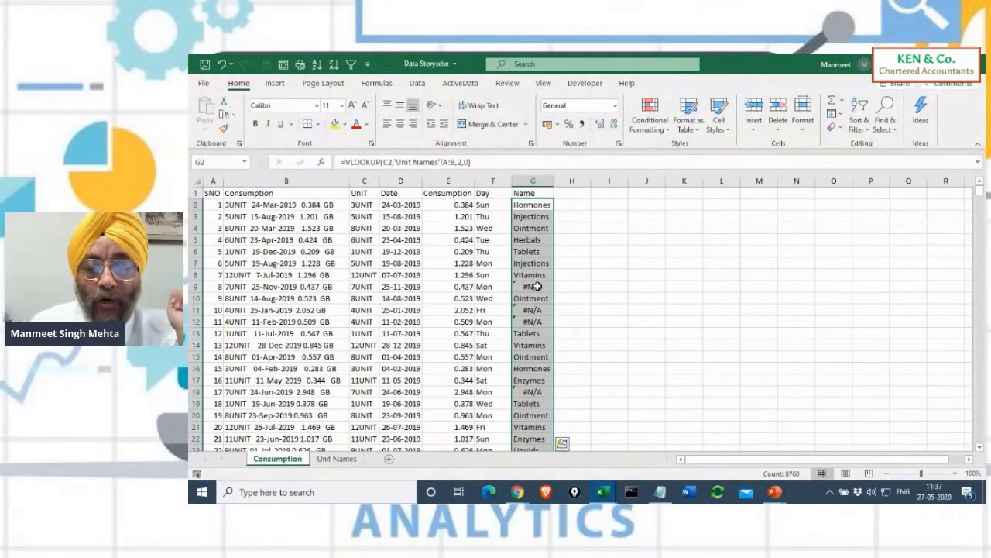
# - Enter the formula =TRIM(A2) in C2 of the Unit Names sheet to strip extra spaces from the unit code
pyautogui.click(361, 286)
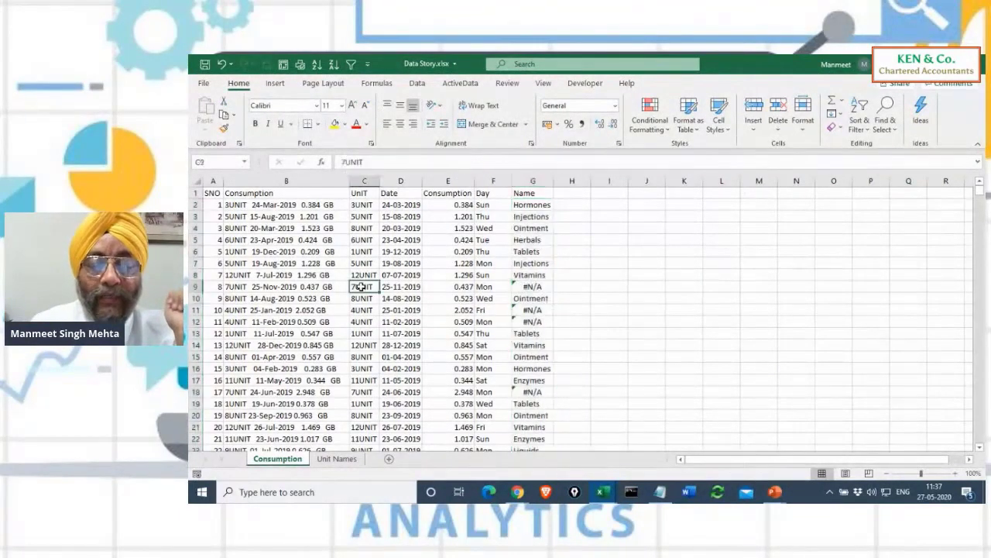
pyautogui.click(337, 459)
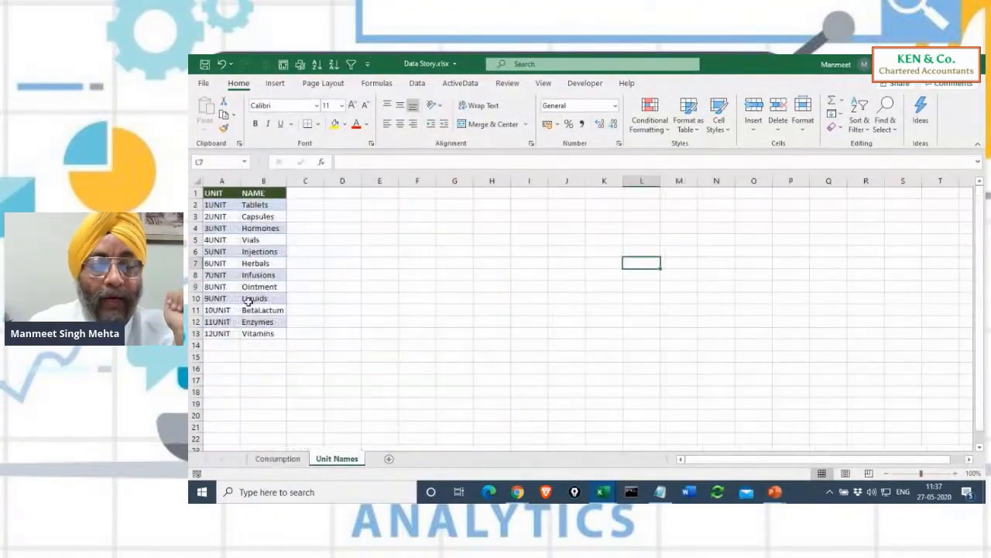
pyautogui.click(217, 275)
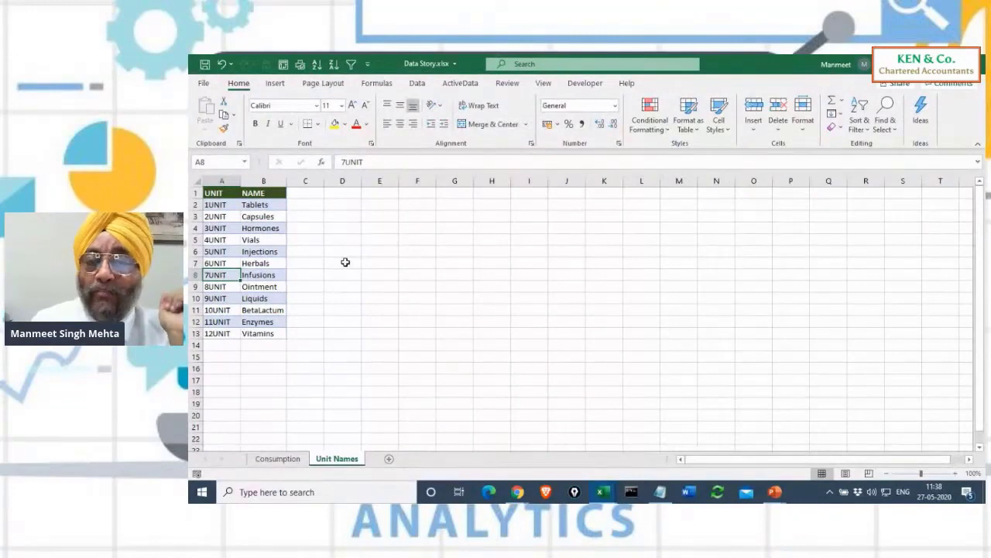
pyautogui.click(305, 203)
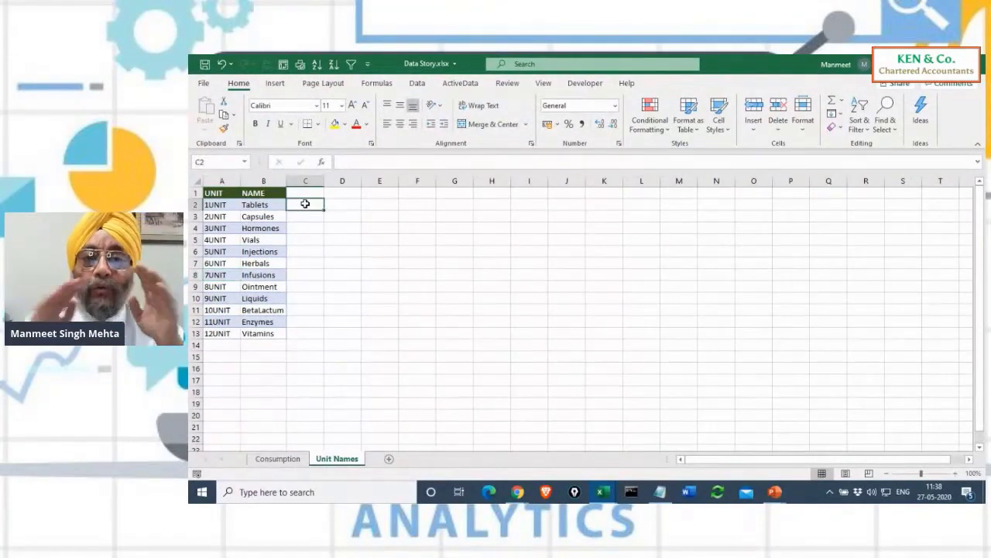
pyautogui.write('=')
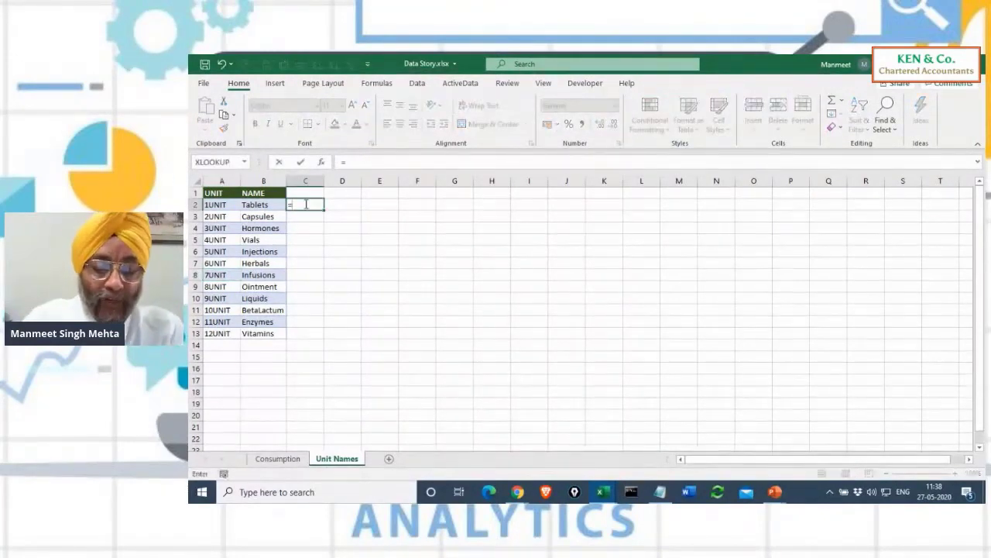
pyautogui.write('trim')
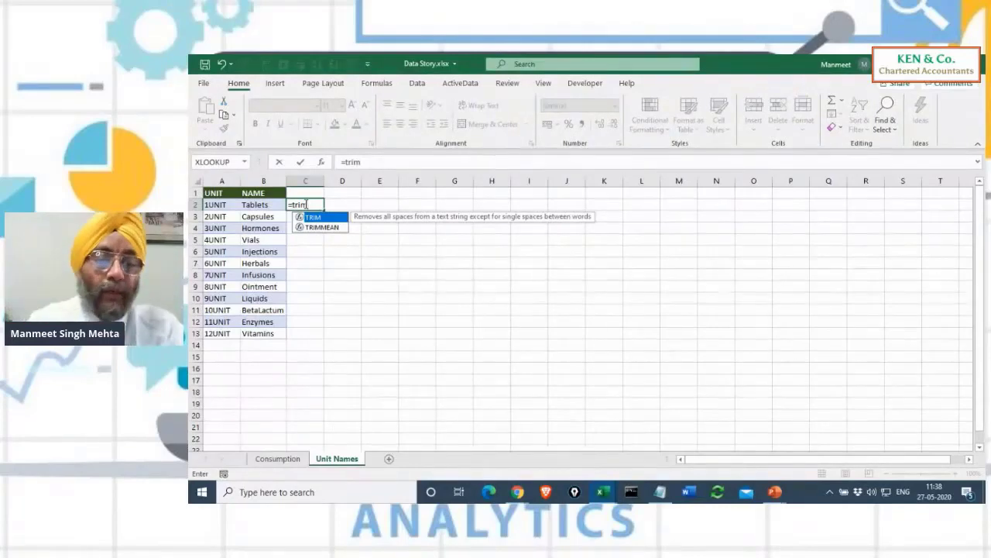
pyautogui.click(223, 206)
pyautogui.click(309, 205)
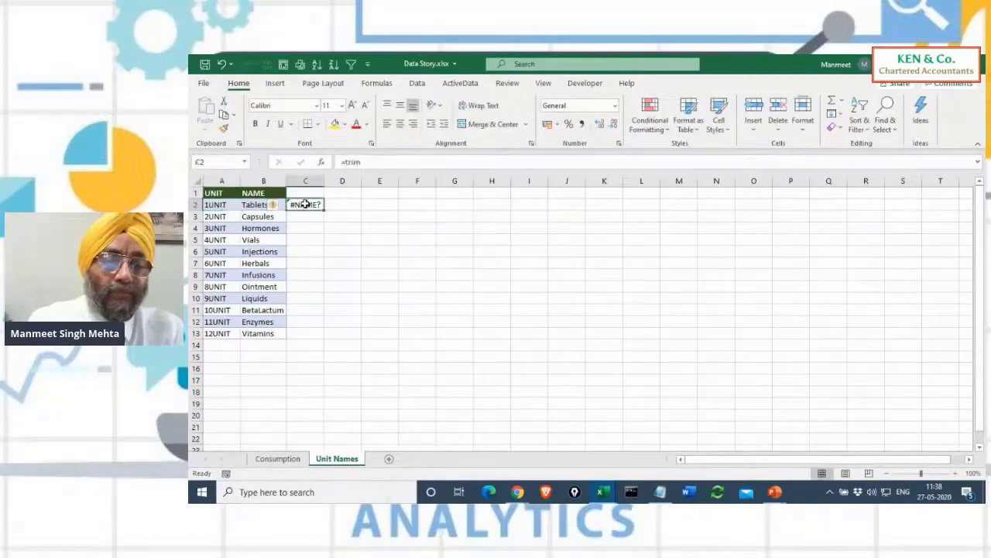
pyautogui.click(360, 161)
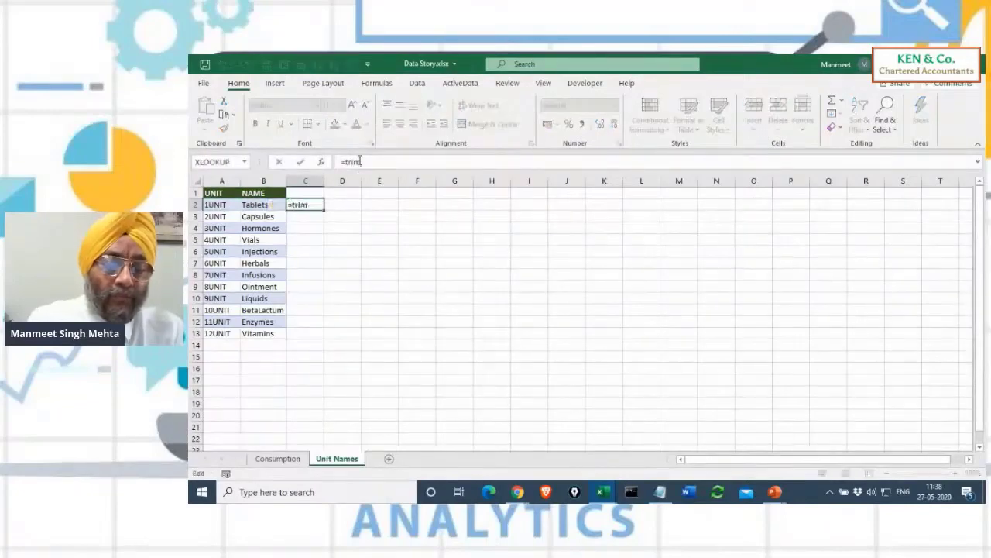
pyautogui.write('(')
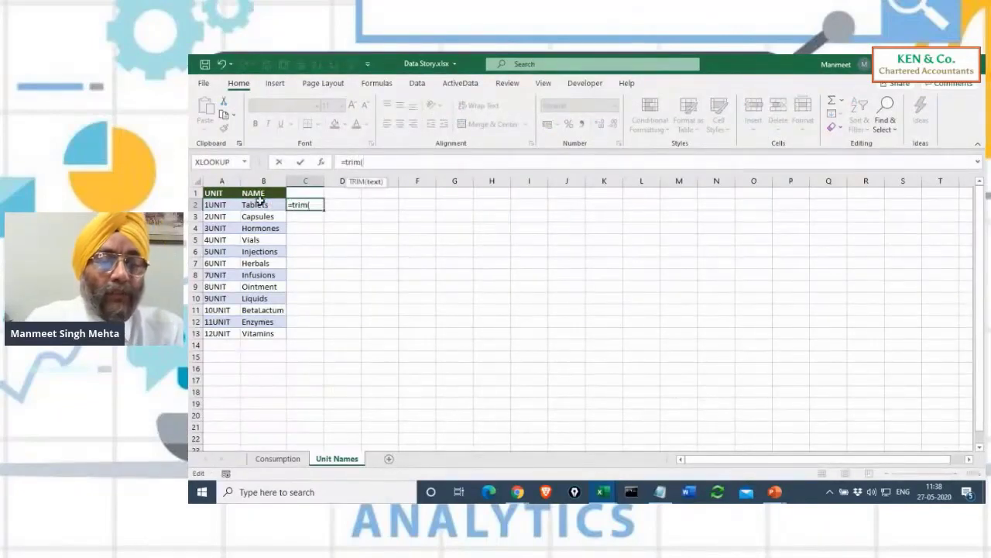
pyautogui.click(223, 206)
pyautogui.write(')')
pyautogui.press('Return')
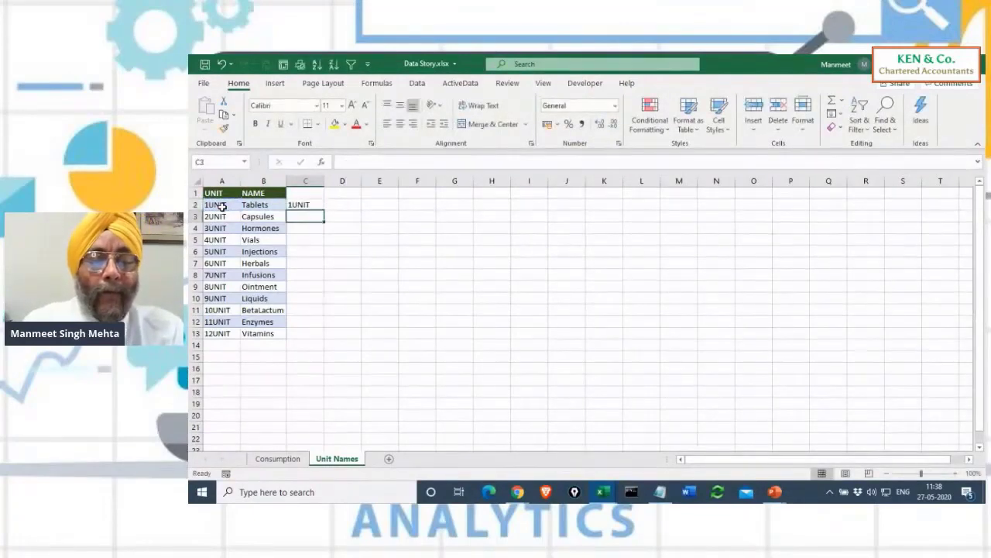
# - Fill the TRIM formula down to C13 and paste its results as values over the unit codes in A2:A13
pyautogui.click(314, 205)
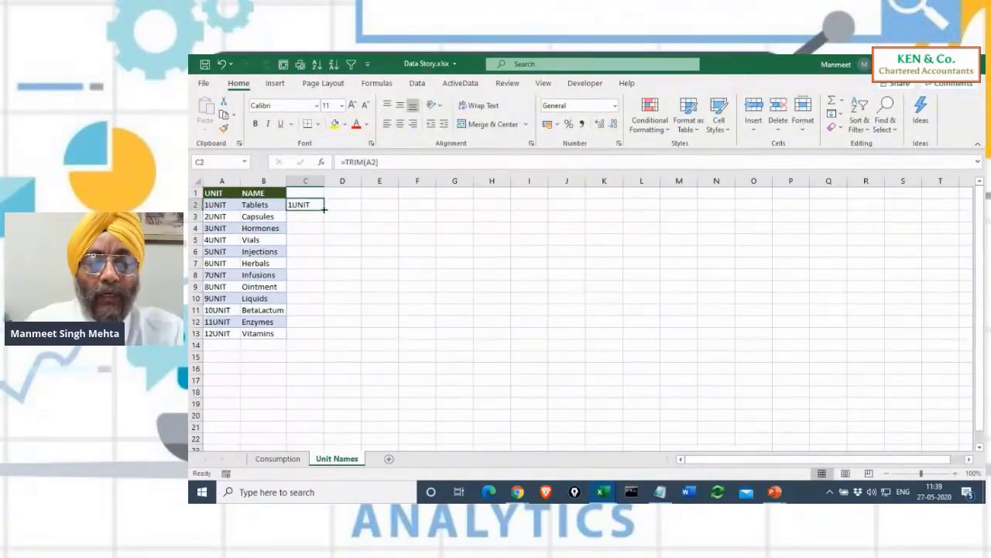
pyautogui.doubleClick(324, 209)
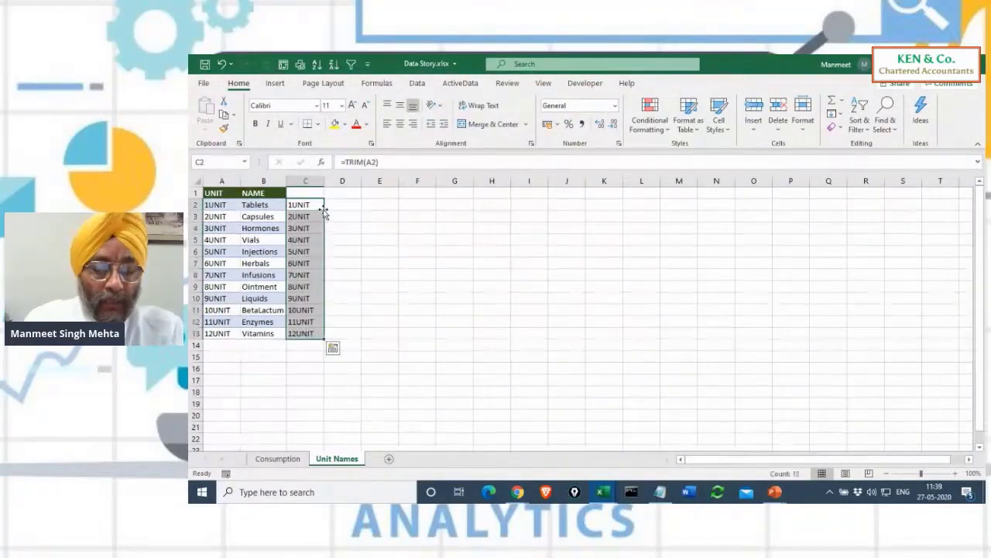
pyautogui.hotkey('ctrl', 'c')
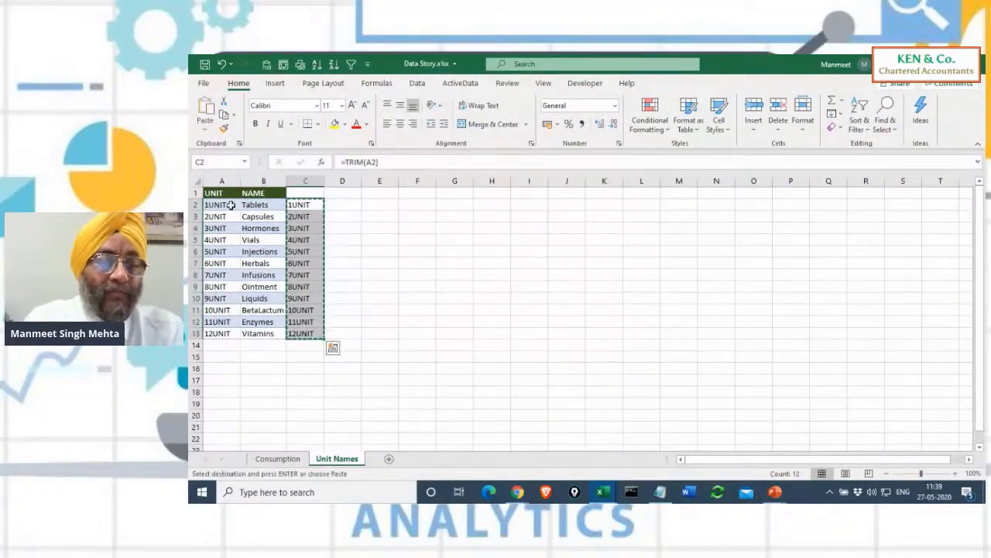
pyautogui.click(230, 204)
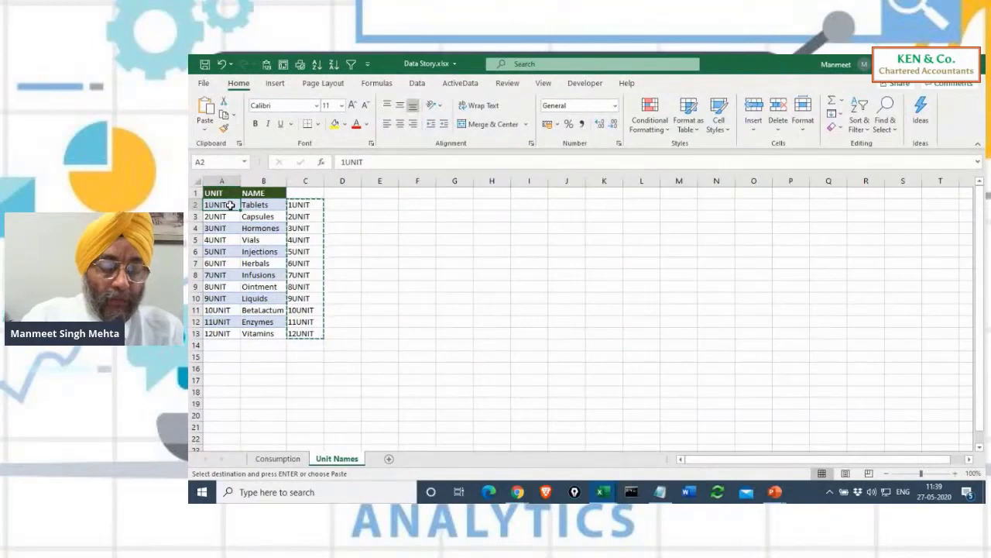
pyautogui.hotkey('ctrl', 'v')
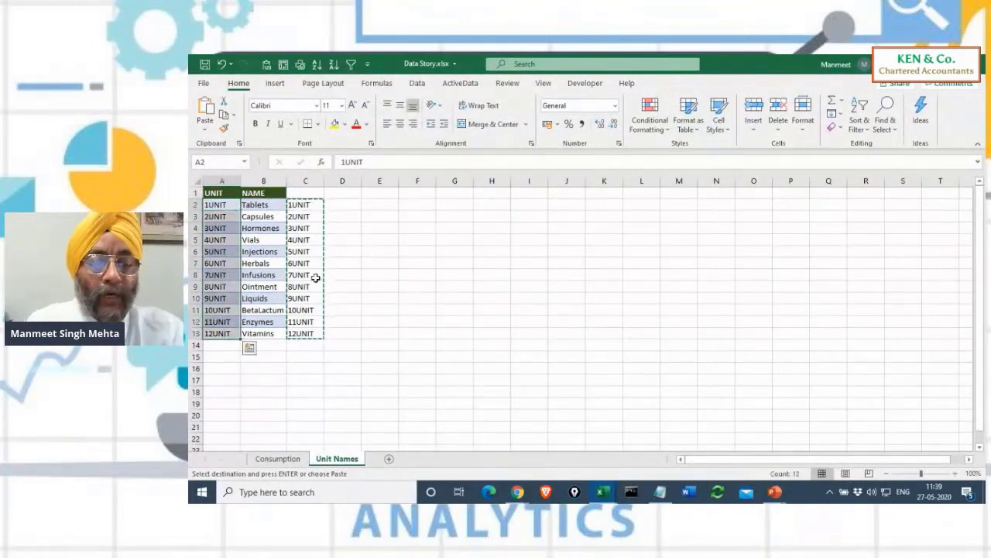
# - Delete column B with the original combined consumption text from the Consumption sheet
pyautogui.click(280, 458)
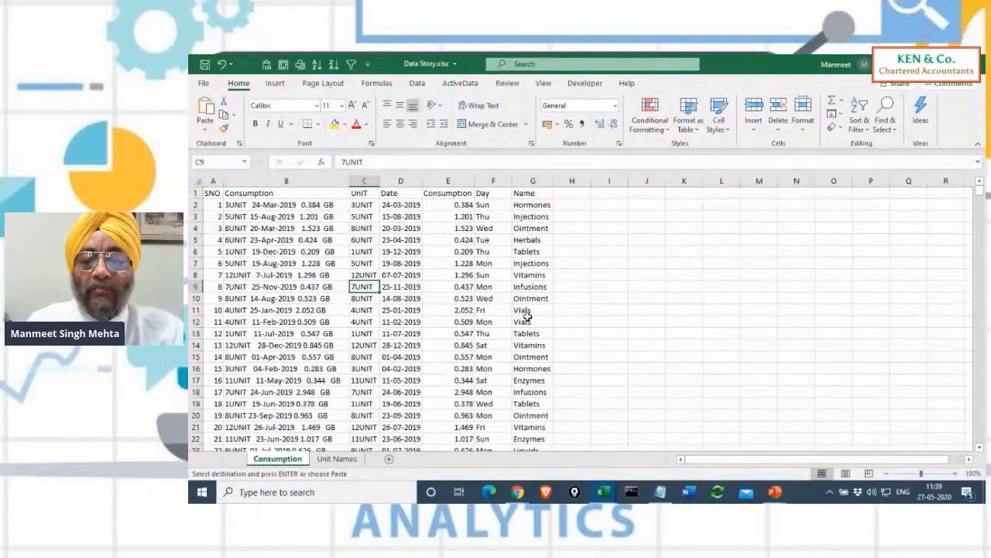
pyautogui.scroll(-10, 526, 275)
pyautogui.scroll(10, 525, 275)
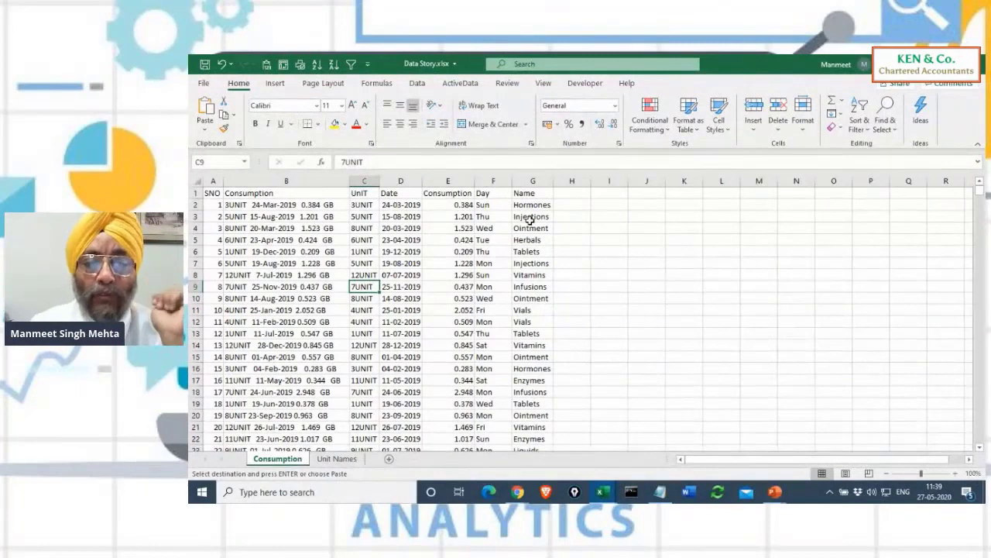
pyautogui.click(317, 179)
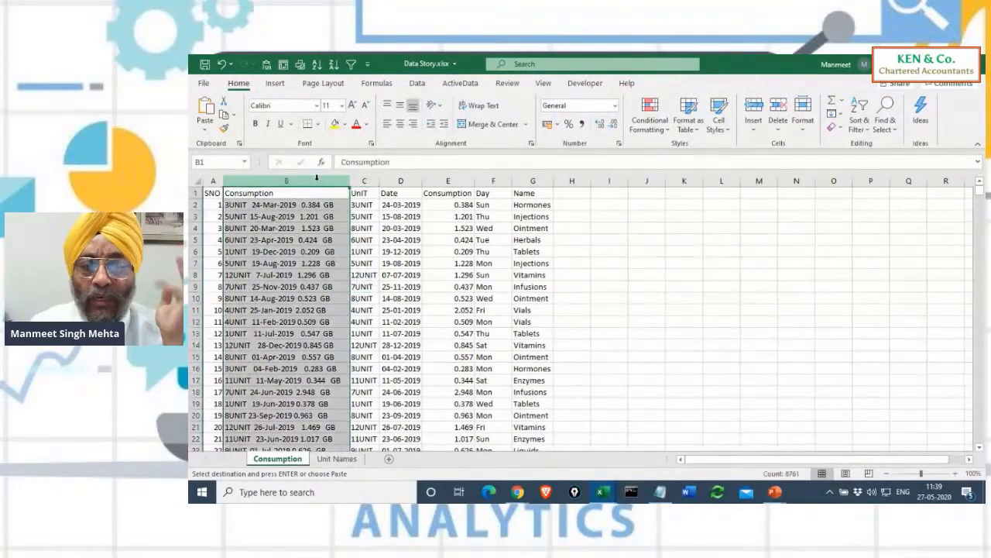
pyautogui.rightClick(316, 180)
pyautogui.click(341, 302)
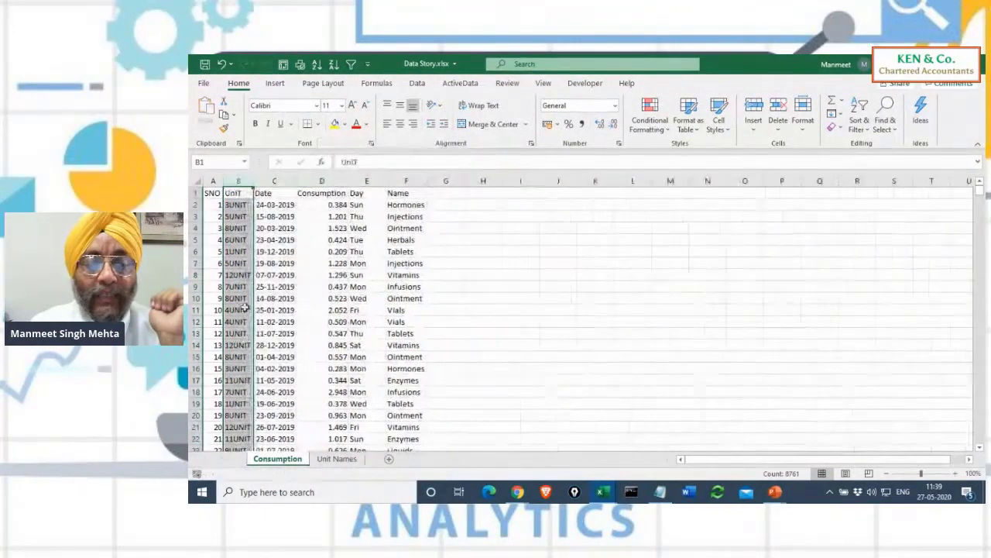
pyautogui.click(278, 218)
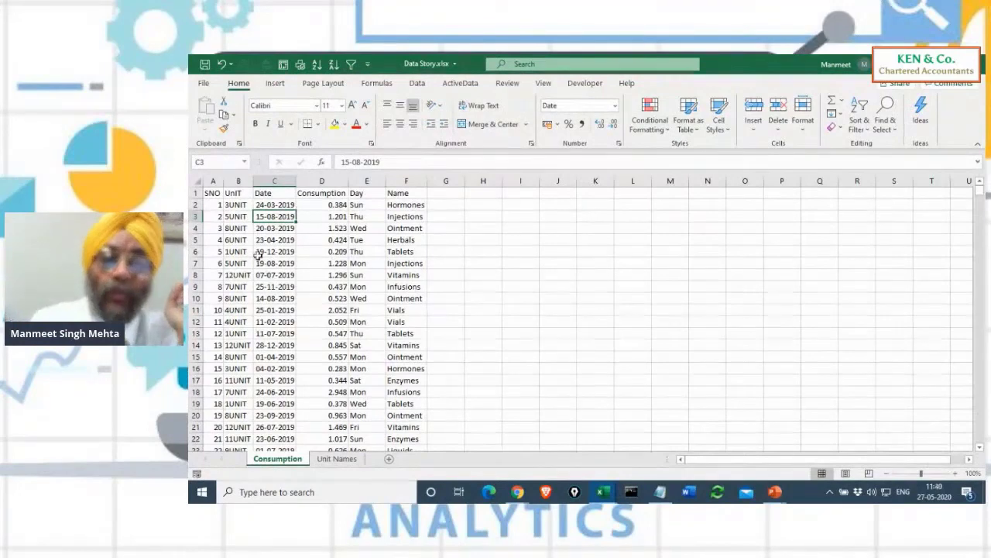
# - Make the header cells A1:F1 of the Consumption sheet bold
pyautogui.click(417, 84)
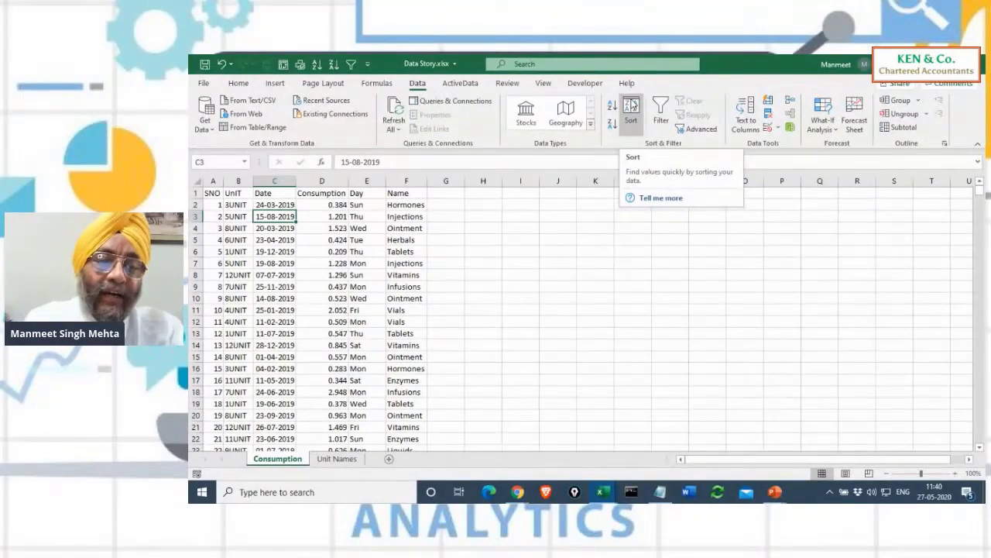
pyautogui.moveTo(209, 193); pyautogui.dragTo(394, 193)
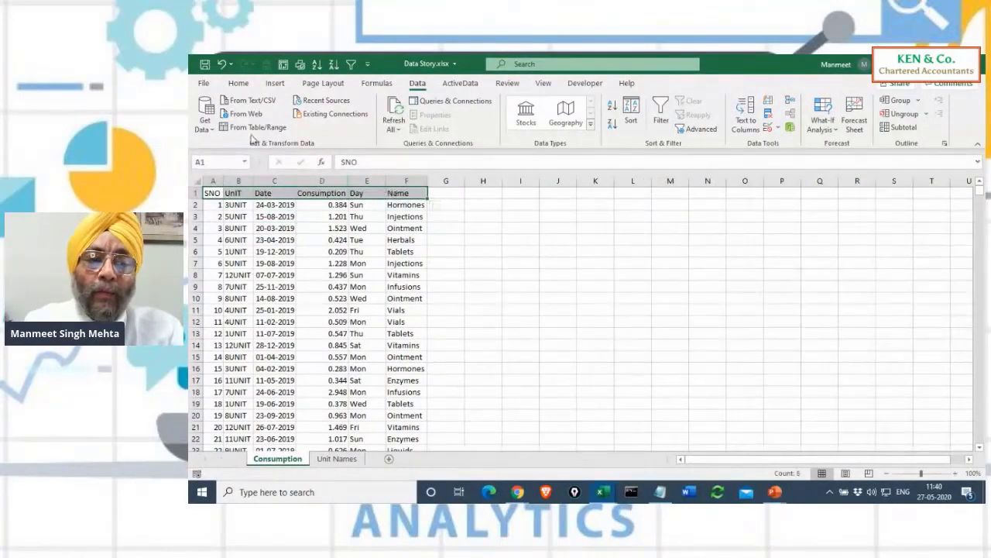
pyautogui.click(238, 84)
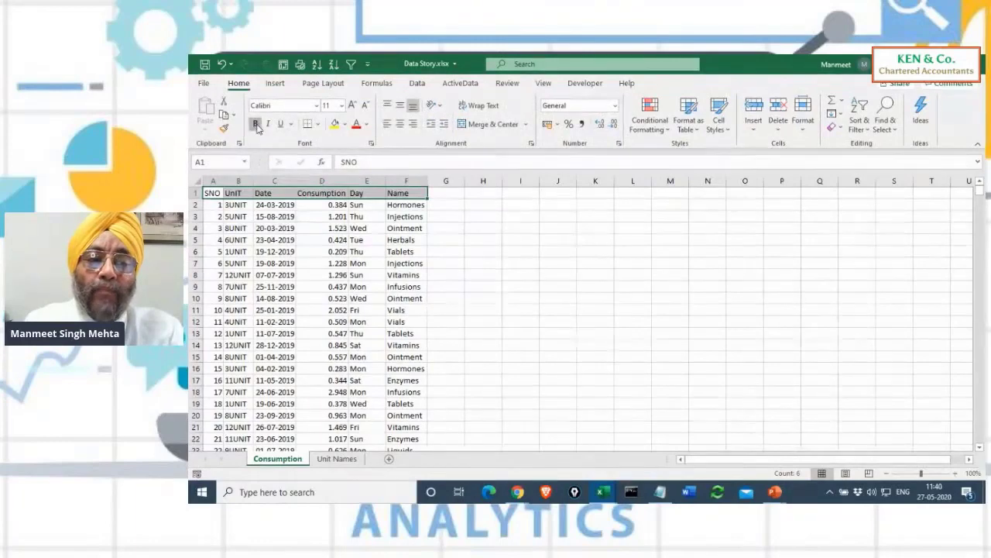
pyautogui.click(298, 235)
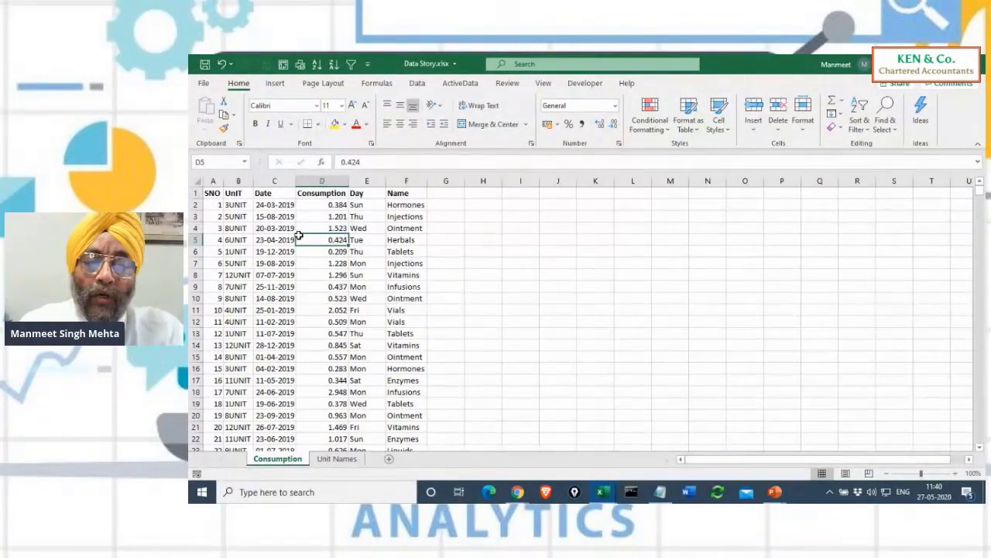
# - Sort the consumption data, which has headers, by Date on cell values from oldest to newest
pyautogui.press('Down')
pyautogui.press('Up')
pyautogui.press('Up')
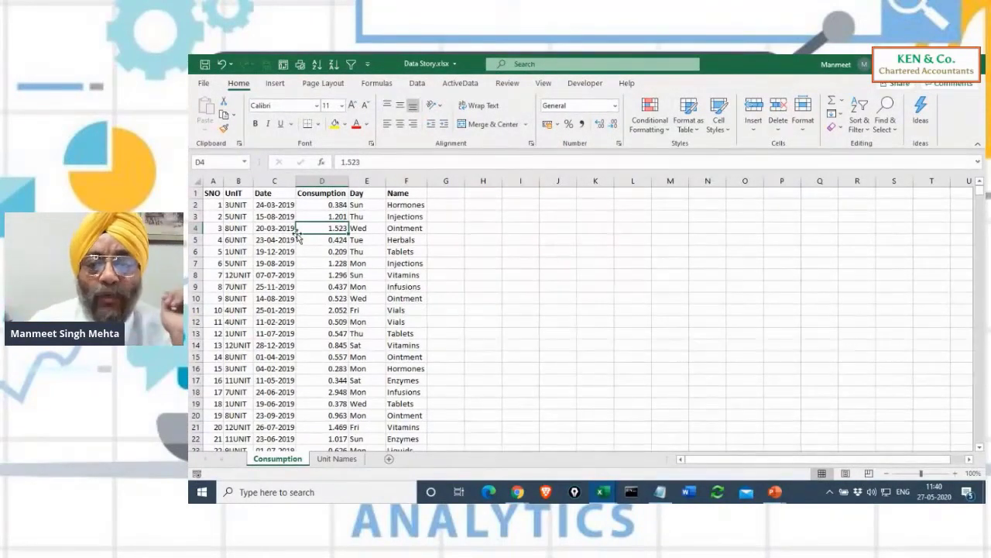
pyautogui.click(417, 84)
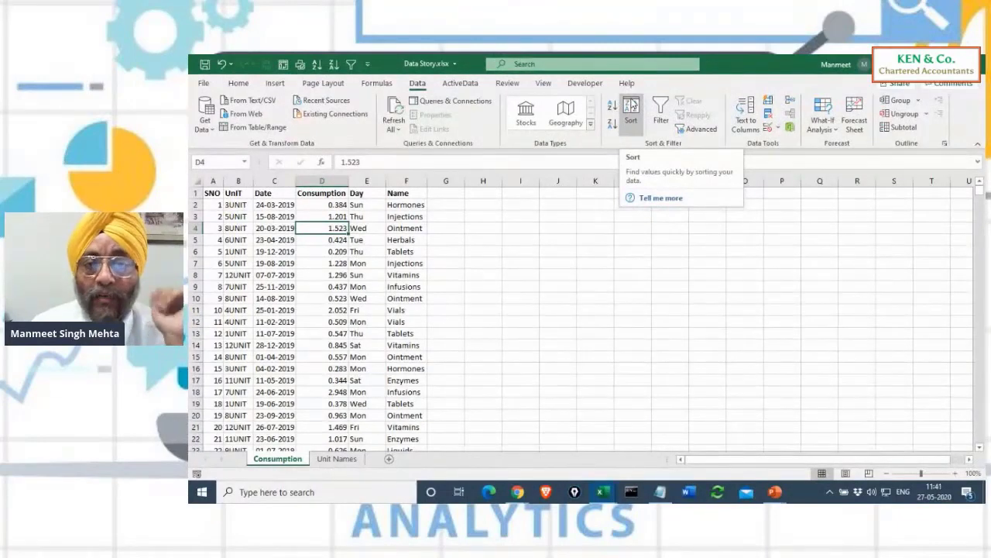
pyautogui.click(631, 106)
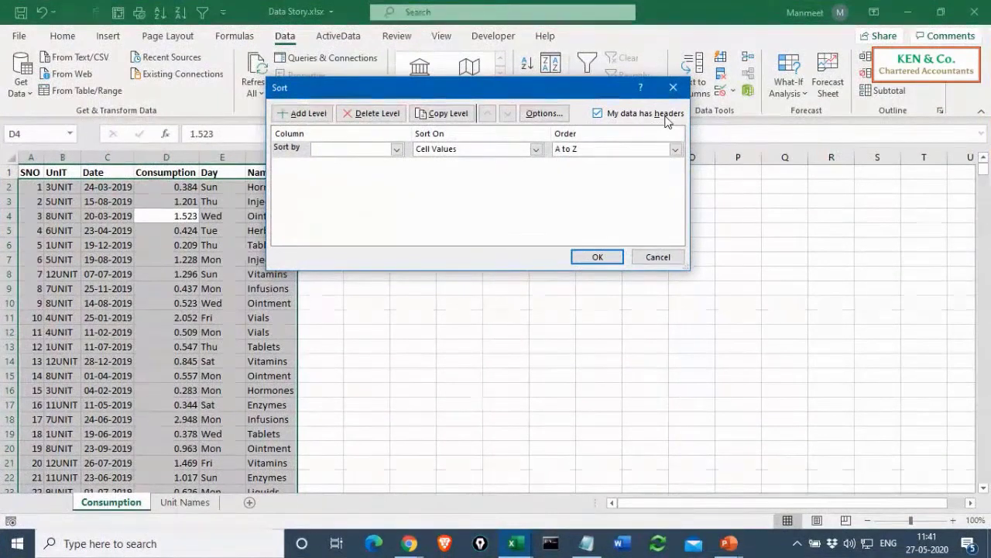
pyautogui.click(397, 148)
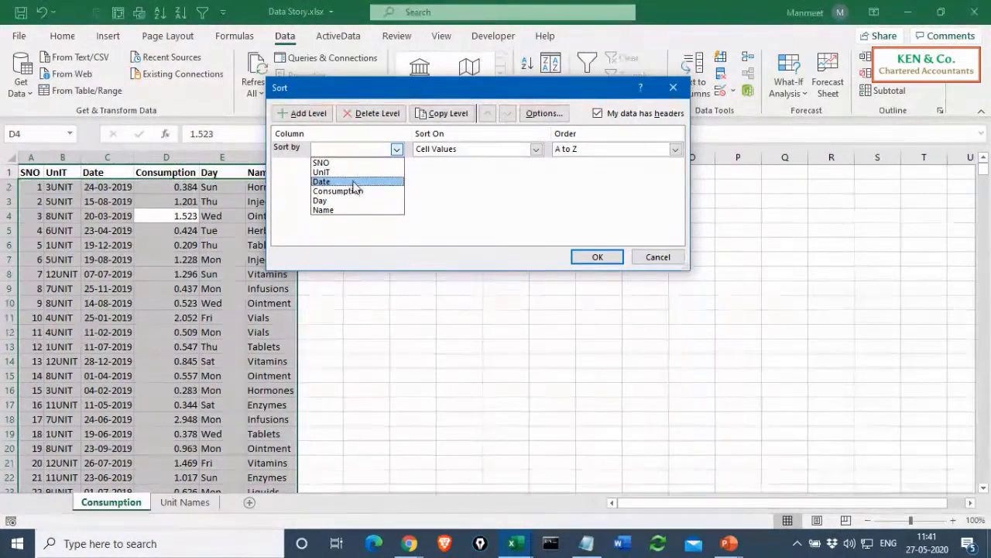
pyautogui.click(538, 152)
pyautogui.click(396, 150)
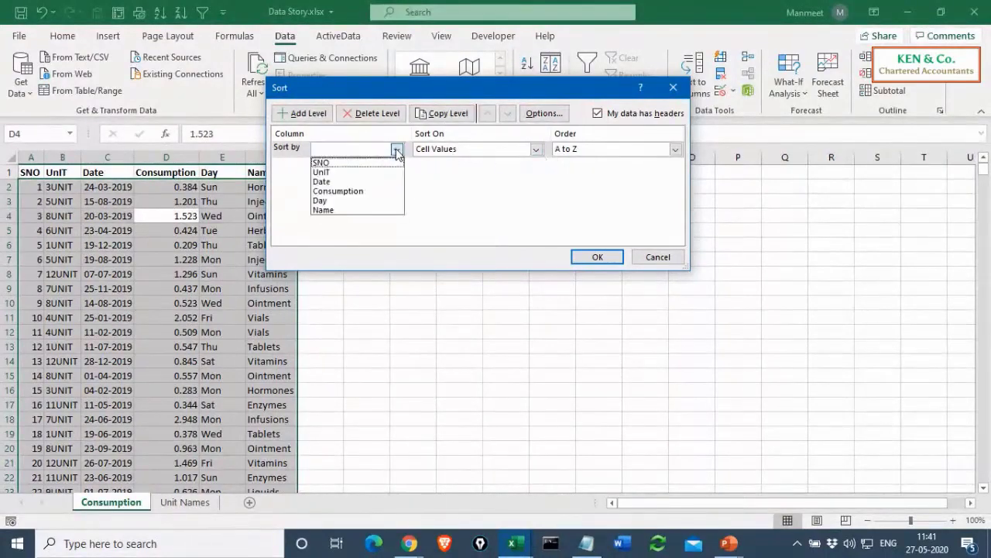
pyautogui.click(379, 172)
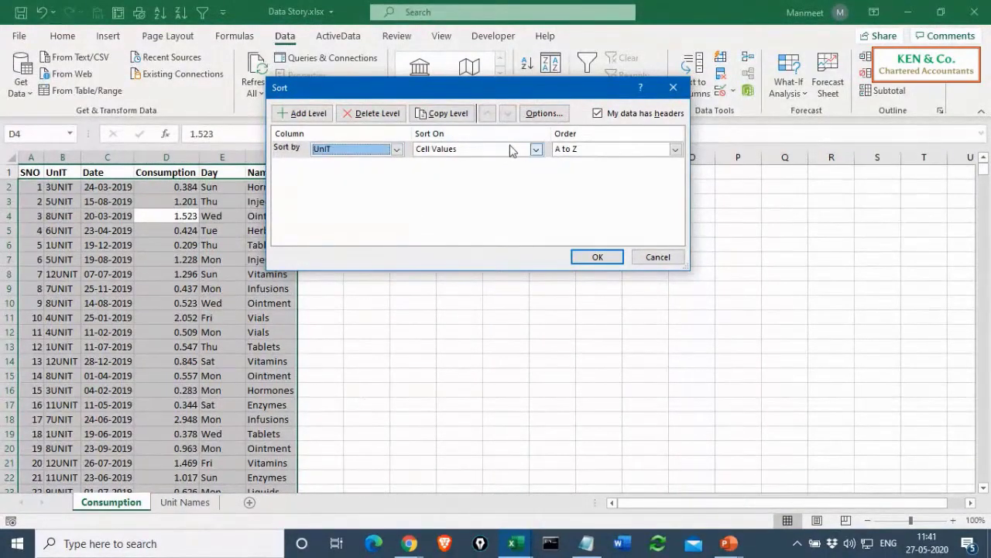
pyautogui.click(535, 150)
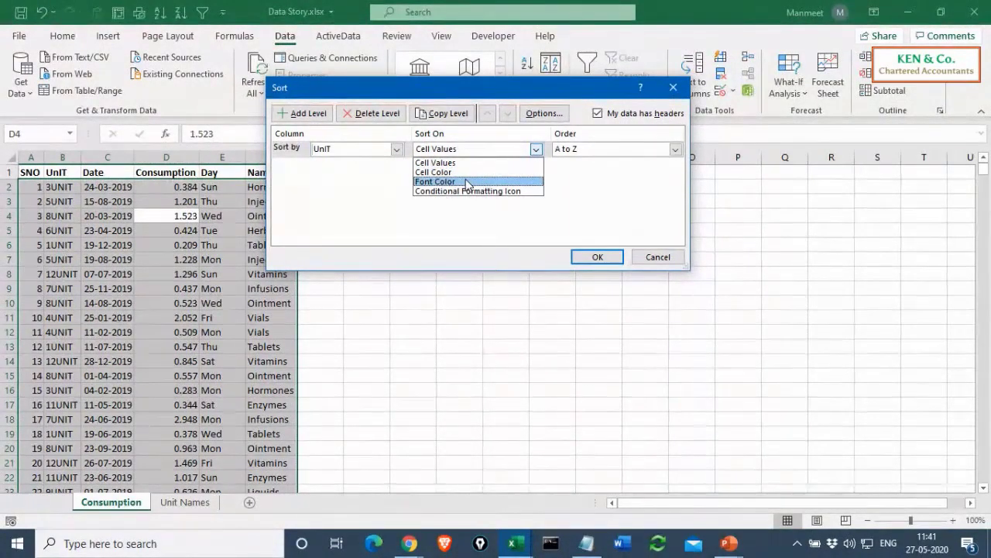
pyautogui.click(397, 148)
pyautogui.click(396, 148)
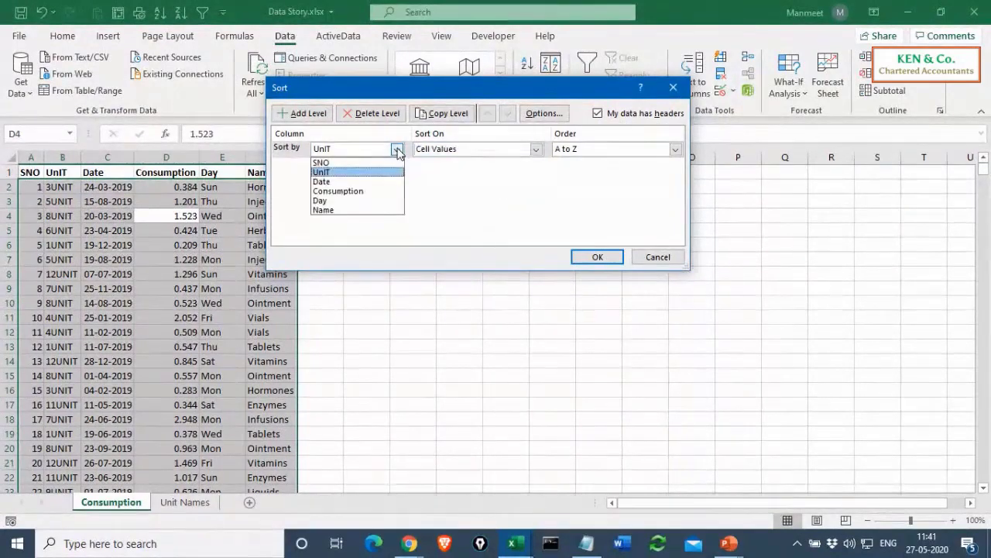
pyautogui.click(364, 182)
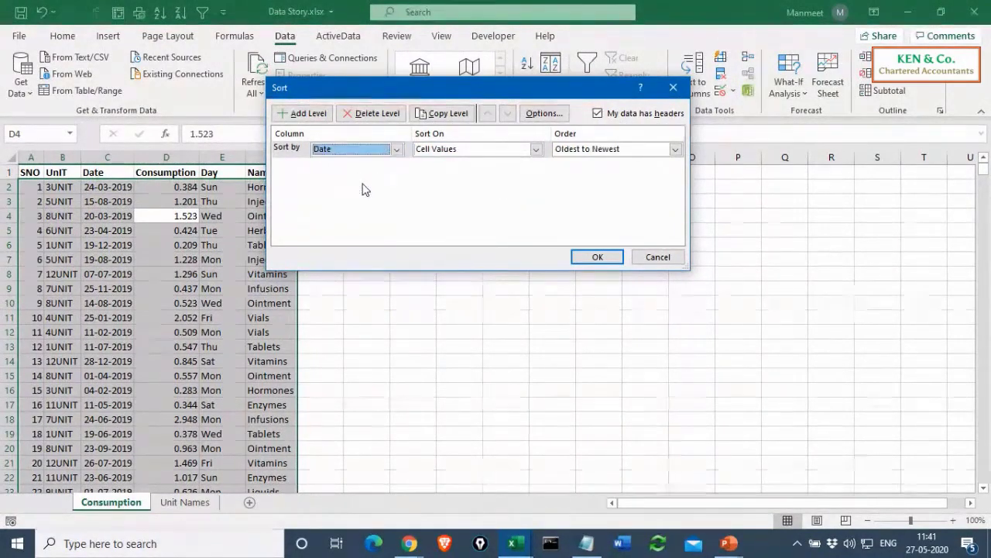
pyautogui.click(600, 257)
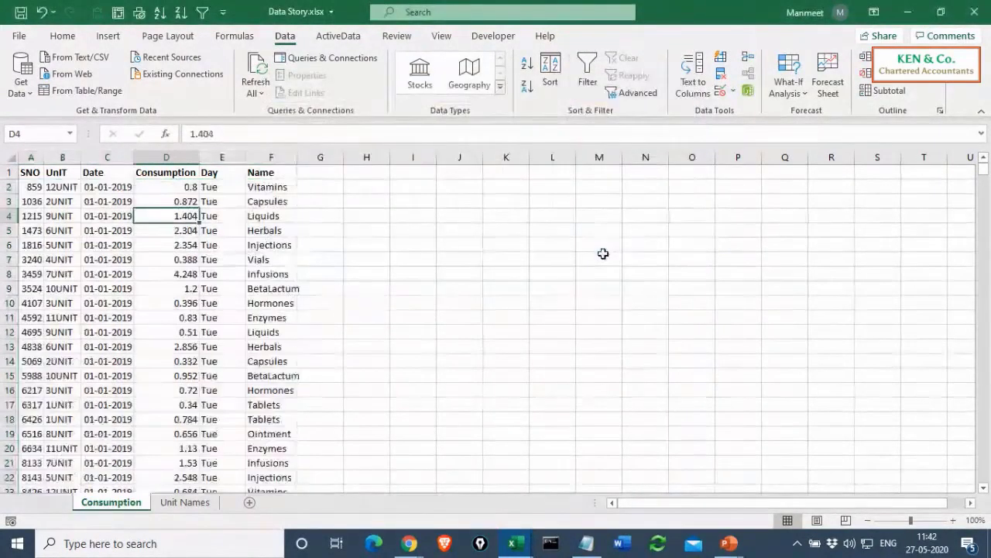
# - Turn on filtering for the consumption data and view the Date column's filter options without restricting any dates
pyautogui.click(121, 245)
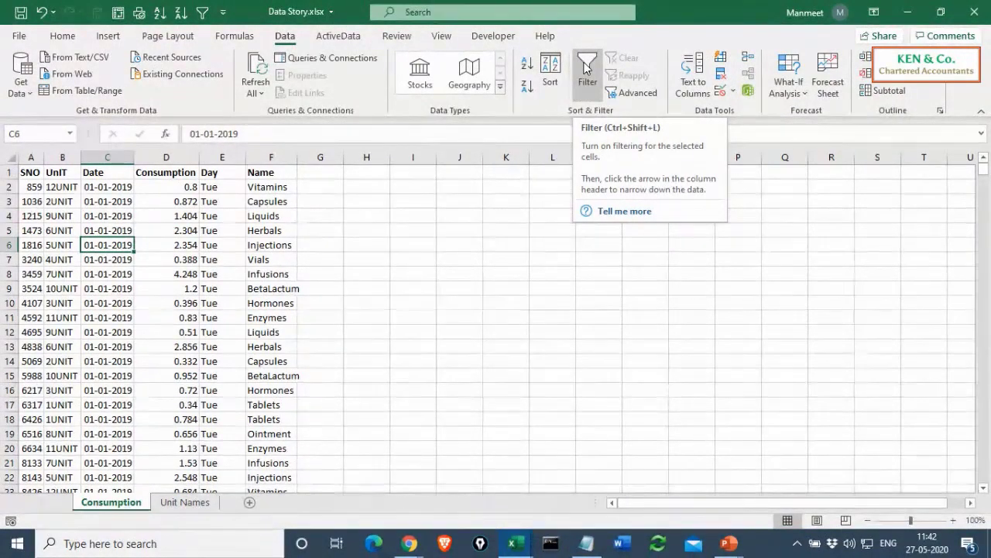
pyautogui.click(586, 68)
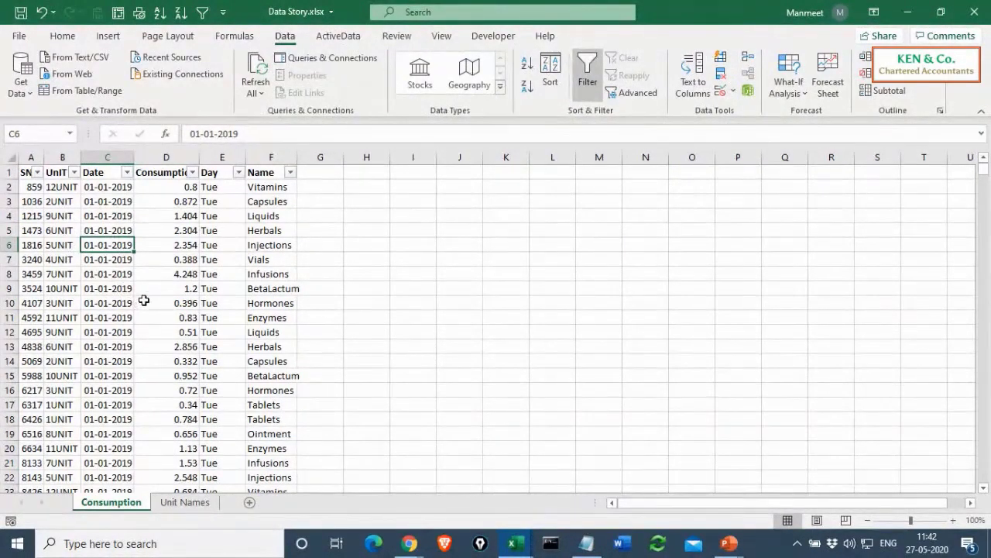
pyautogui.click(127, 172)
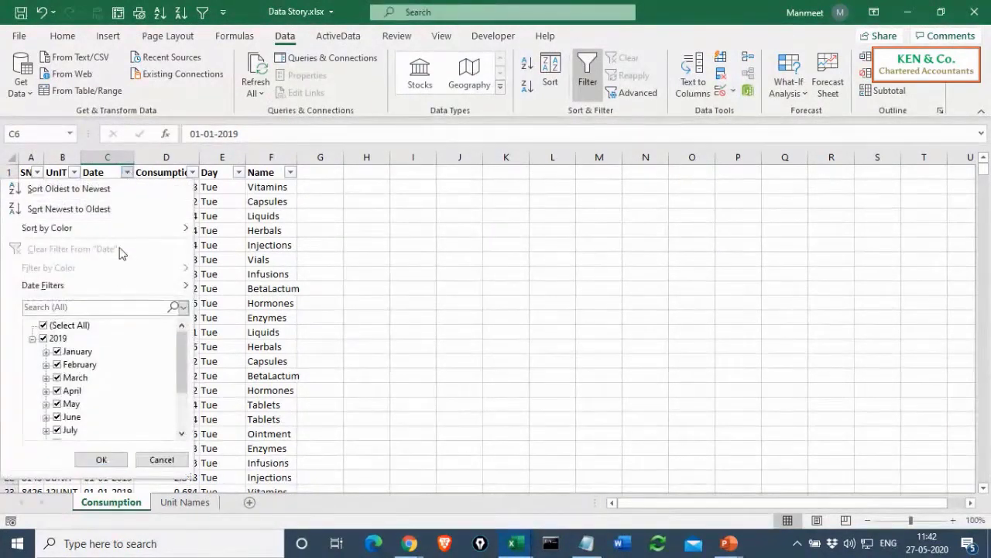
pyautogui.moveTo(111, 286)
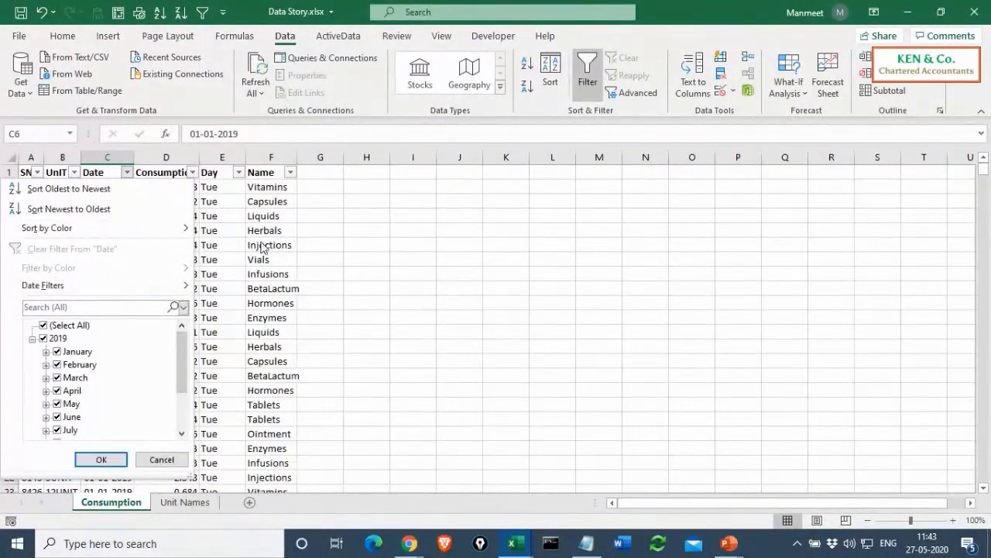
pyautogui.click(101, 459)
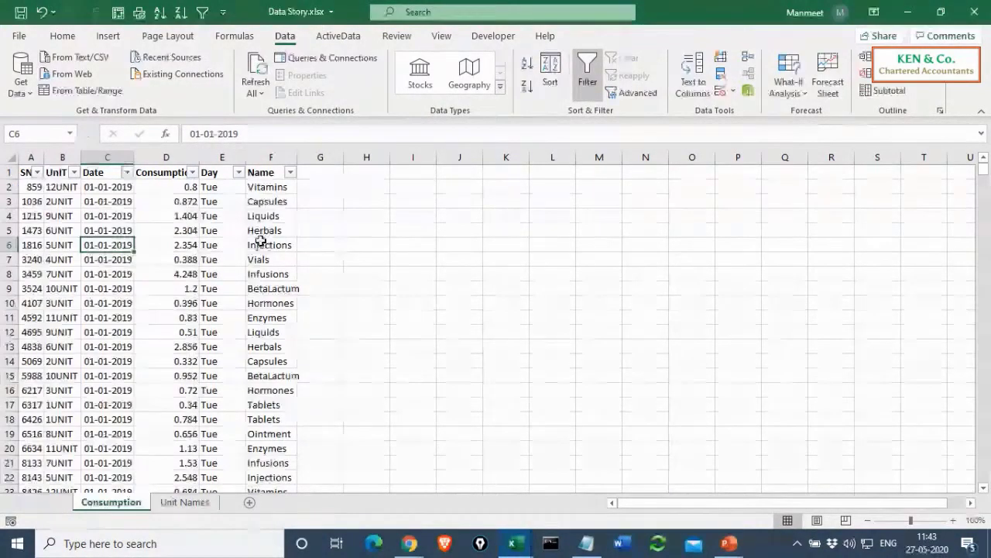
# - Examine the number filter options of the Consumption column, including Top 10, without applying one, and switch to the presentation slide
pyautogui.click(192, 172)
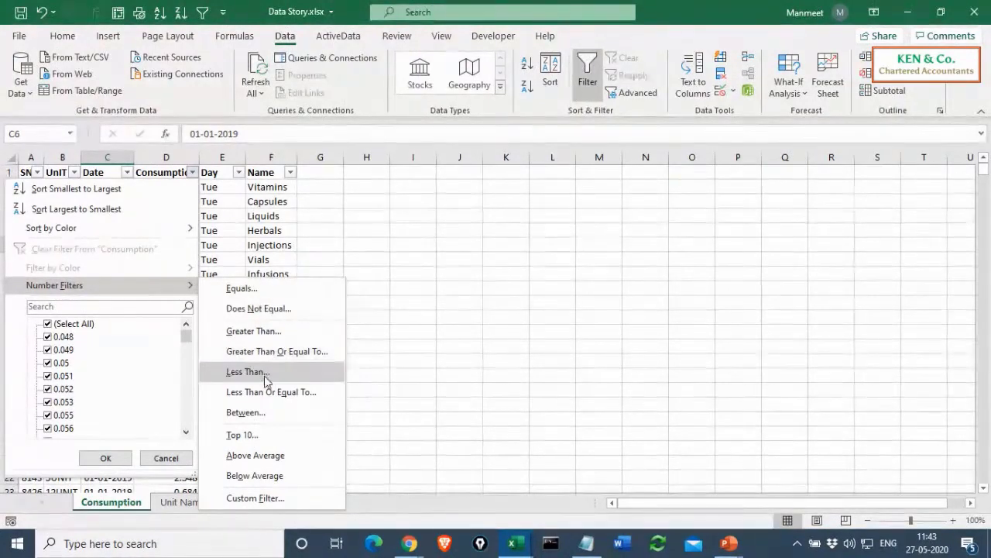
pyautogui.click(242, 435)
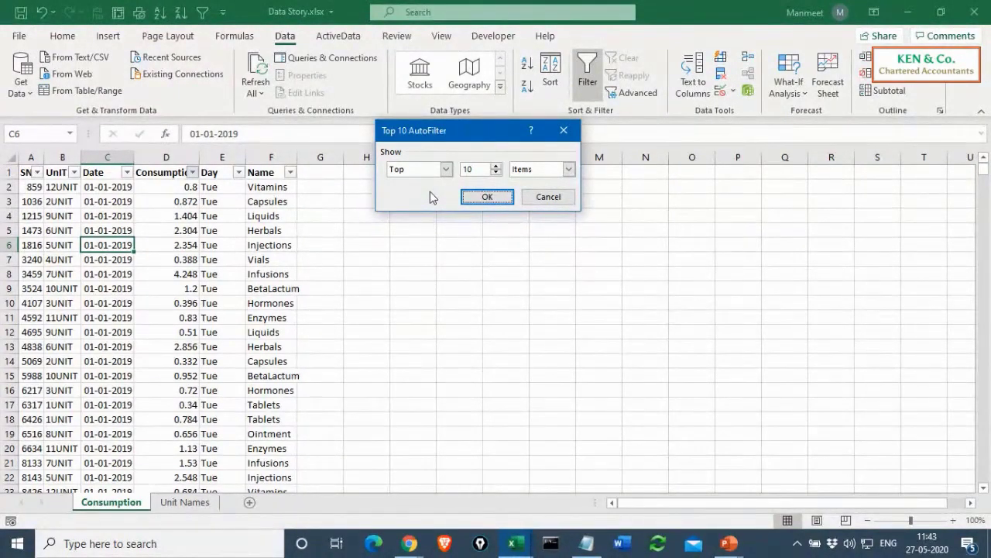
pyautogui.click(547, 198)
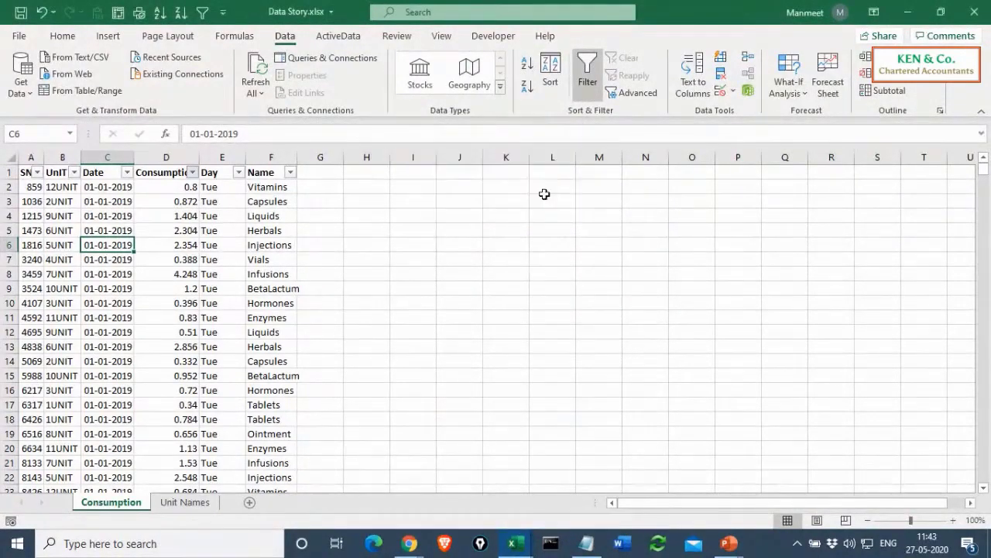
pyautogui.click(193, 173)
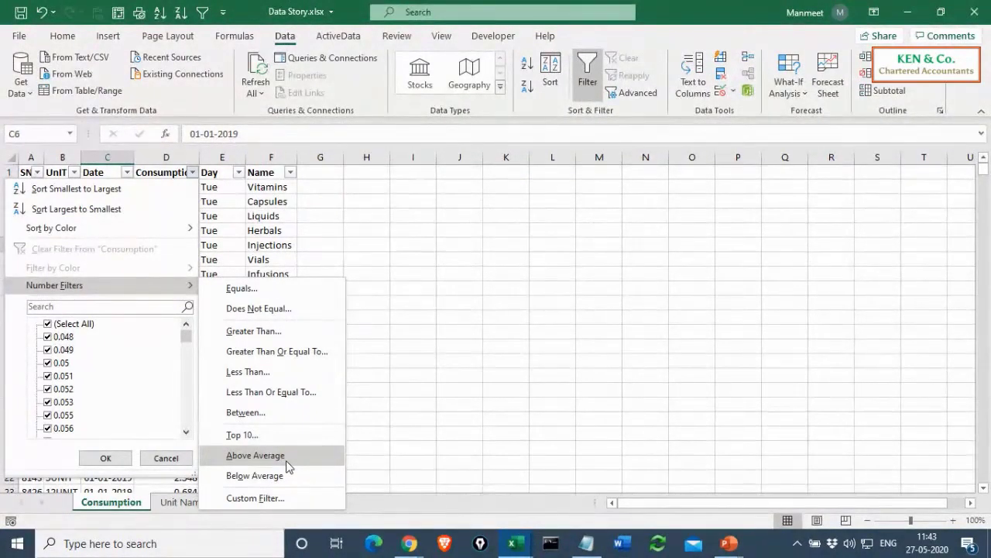
pyautogui.click(237, 246)
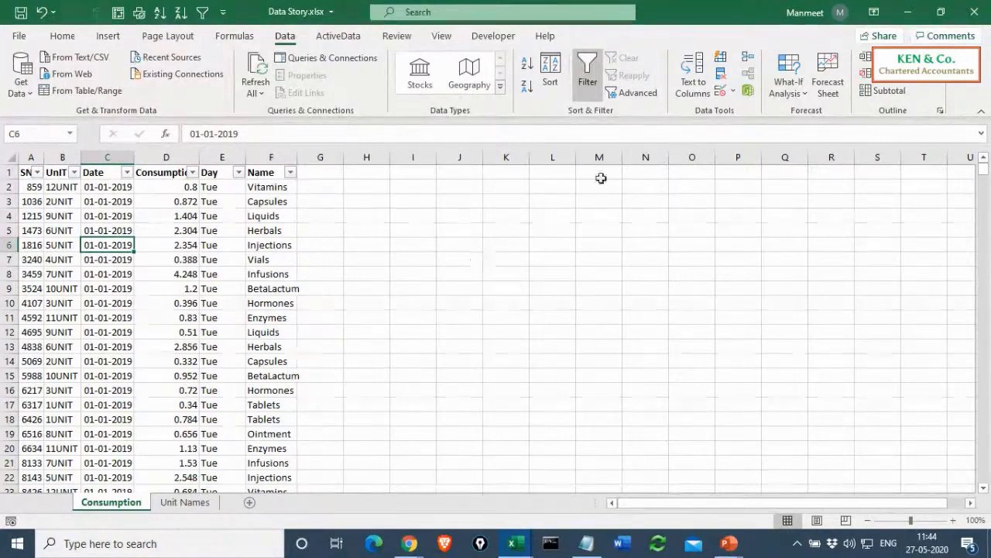
pyautogui.click(910, 11)
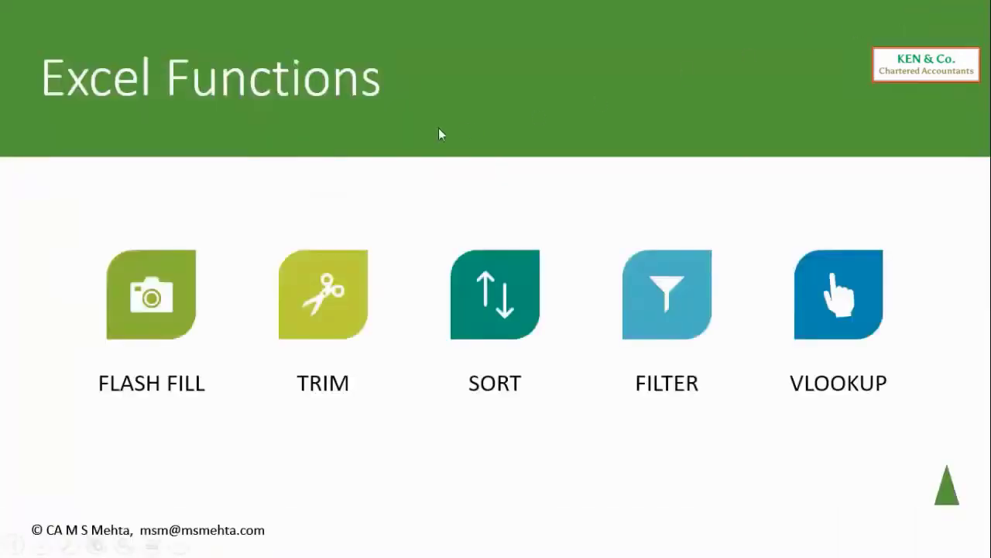
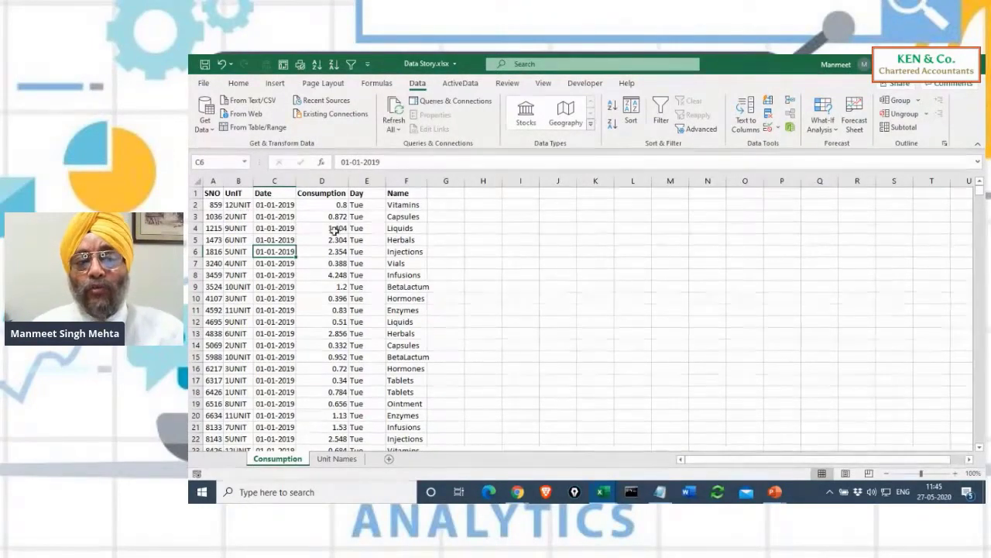
# - Review the sorted records on the Consumption sheet, checking the day, consumption and name in row 39 and the header row
pyautogui.click(275, 83)
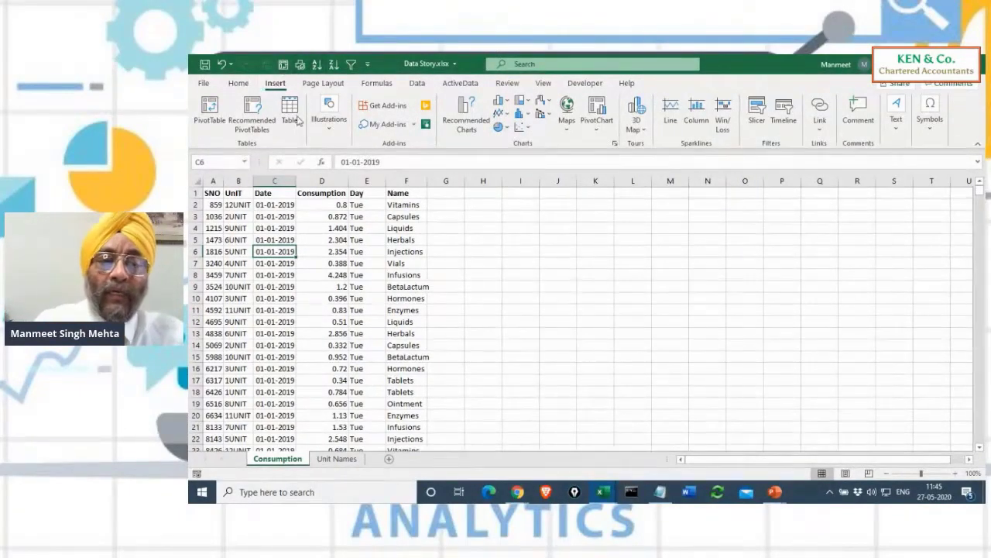
pyautogui.scroll(-12, 323, 224)
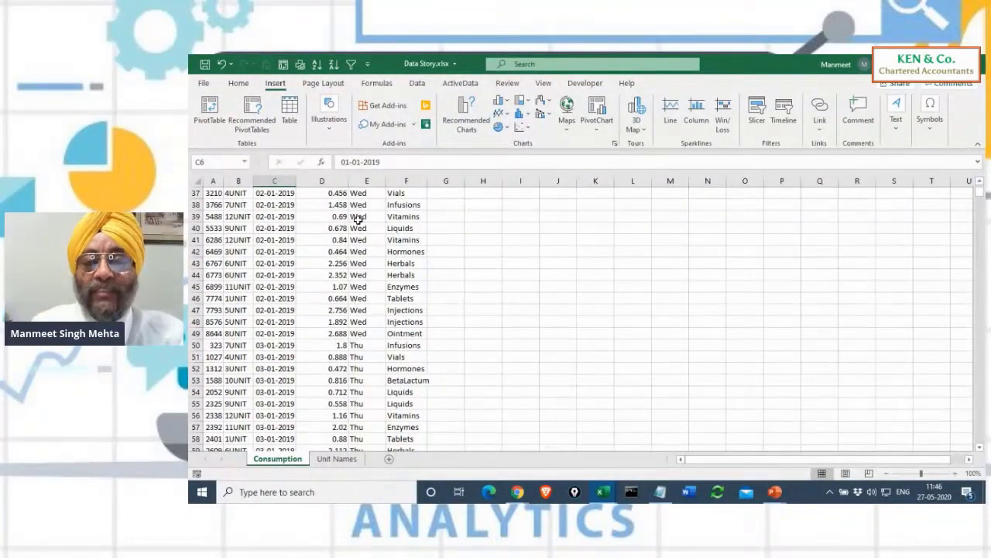
pyautogui.click(358, 218)
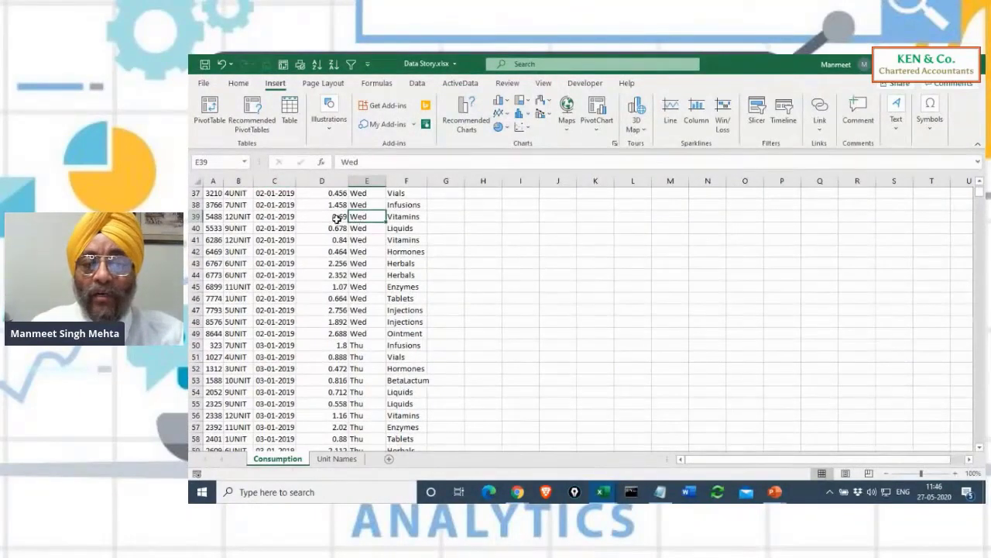
pyautogui.click(336, 218)
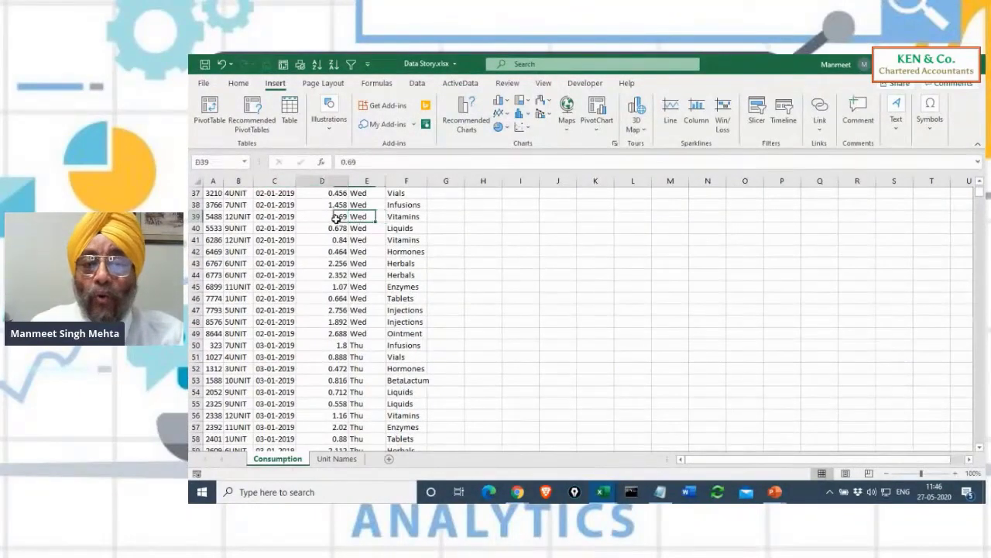
pyautogui.click(402, 217)
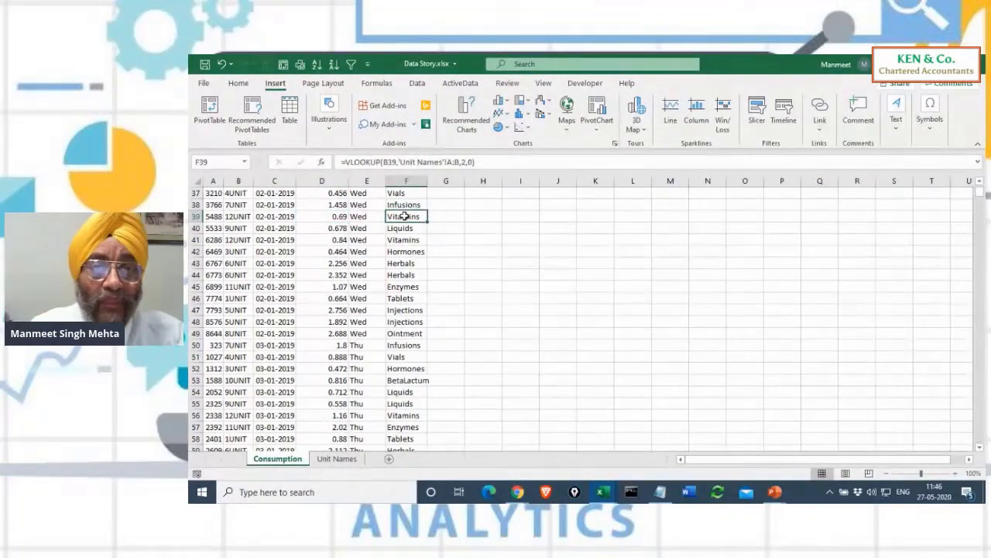
pyautogui.scroll(12, 371, 259)
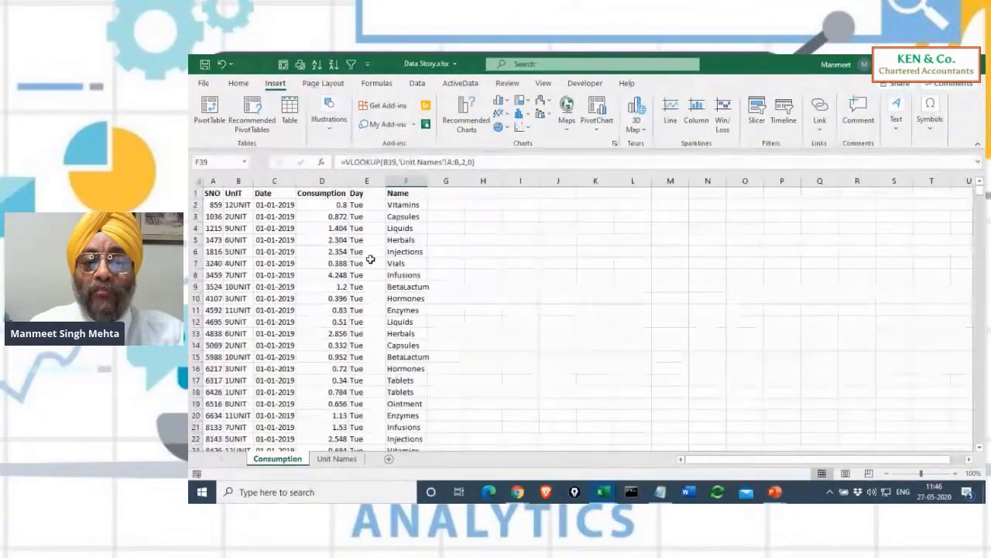
pyautogui.click(193, 193)
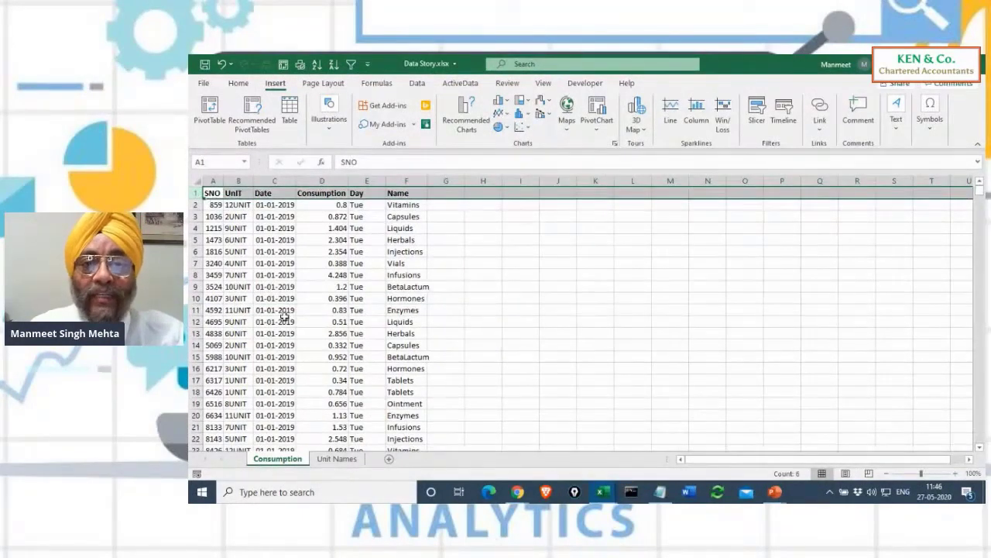
# - Convert the range A1:F8761 of the Consumption sheet into a table with headers
pyautogui.click(343, 230)
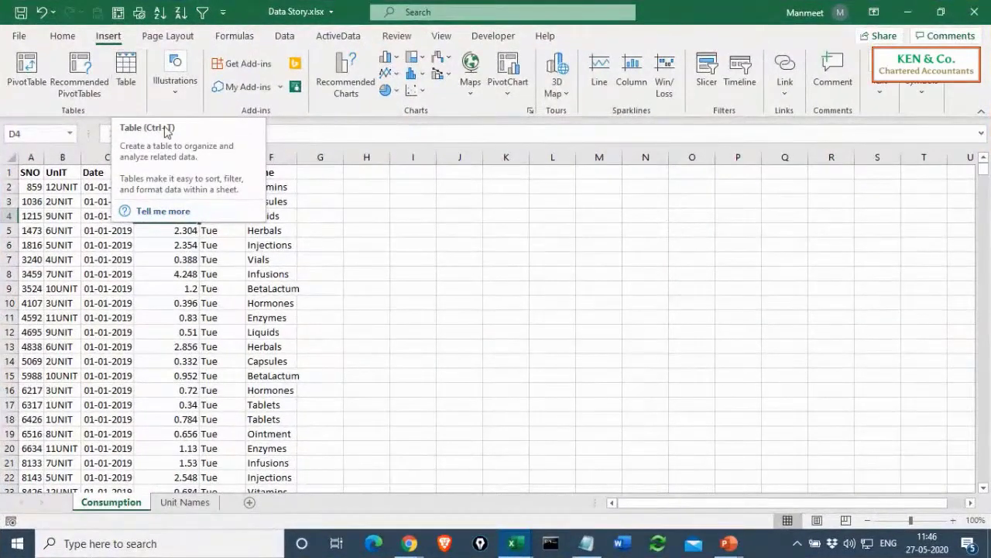
pyautogui.click(126, 71)
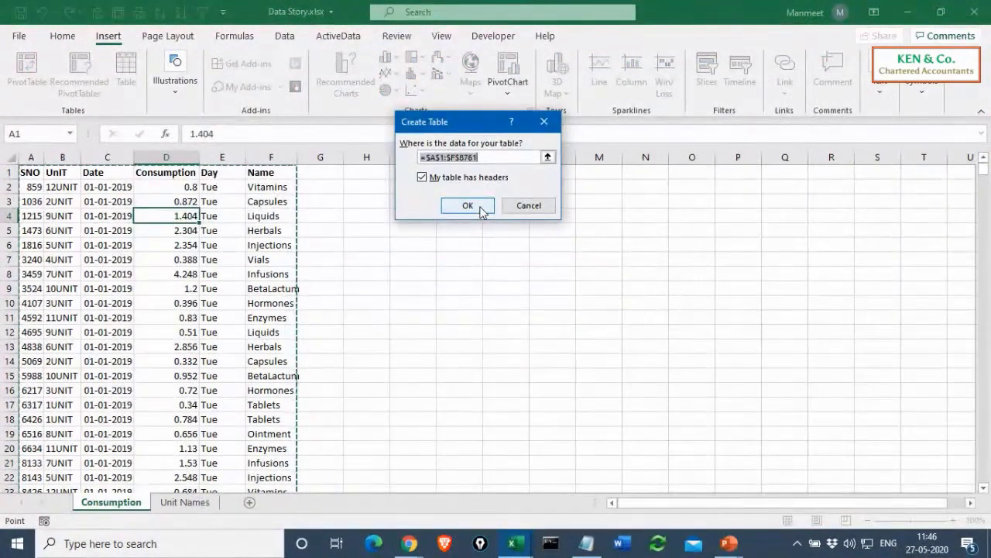
pyautogui.click(481, 209)
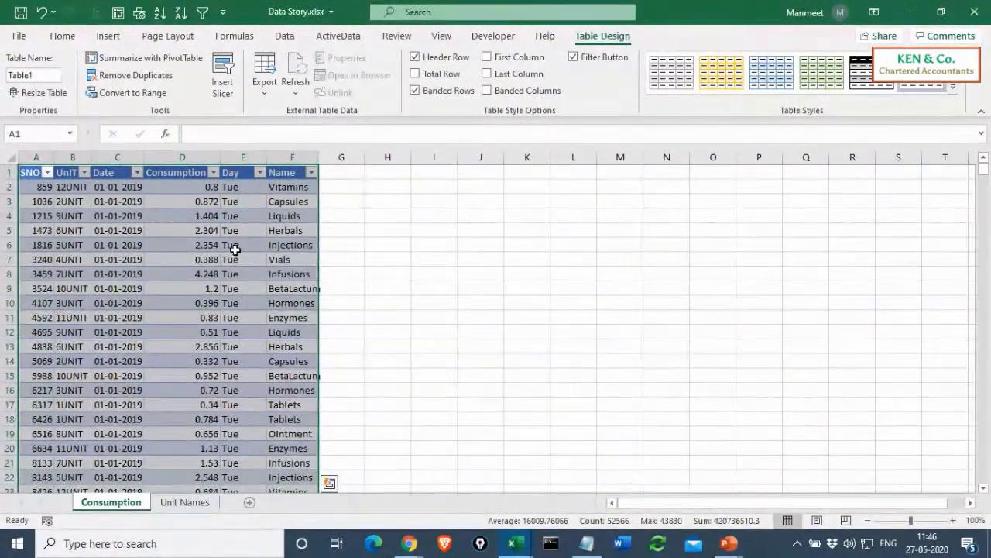
# - Rename the new table as Consumption
pyautogui.click(35, 75)
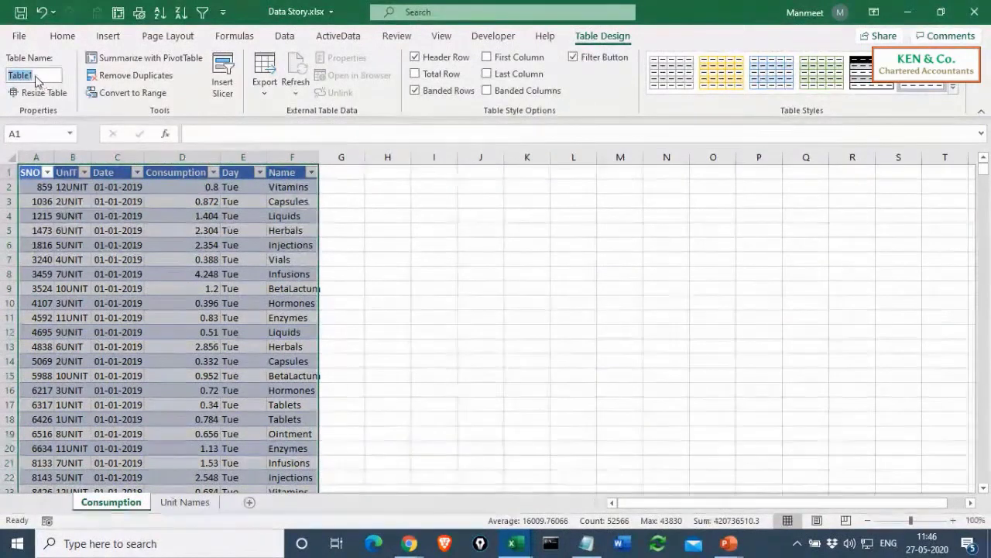
pyautogui.write('C')
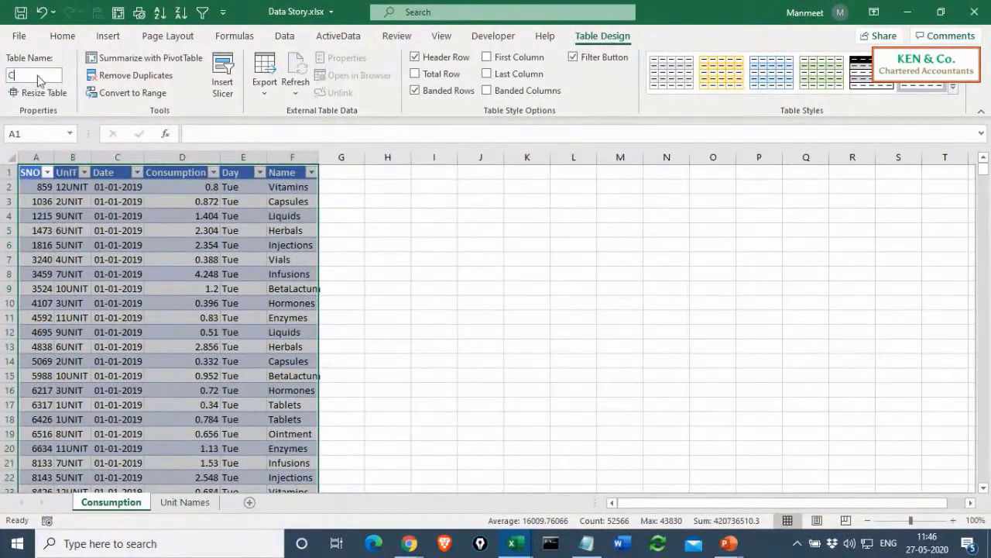
pyautogui.write('onsumption')
pyautogui.press('Return')
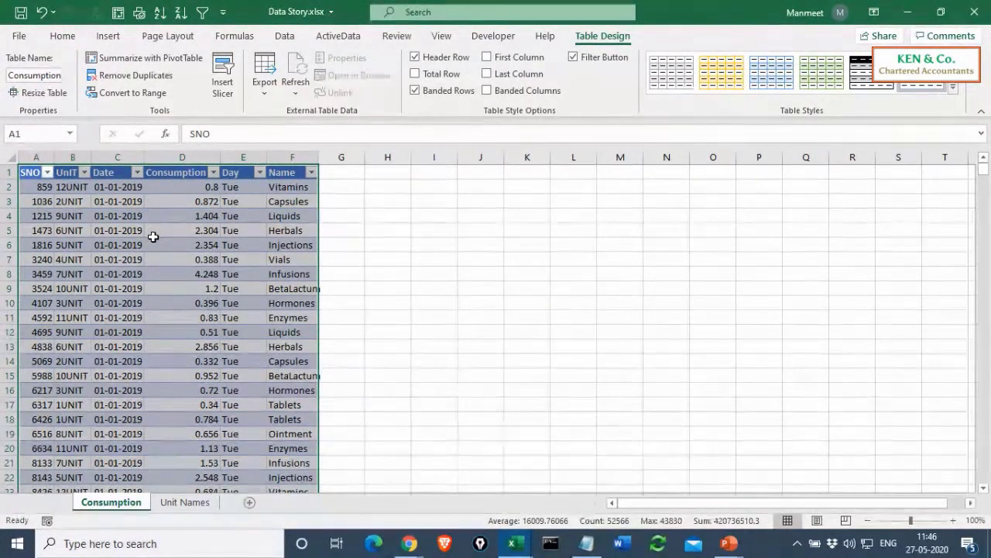
# - Apply a green table style with a solid header row from the Light group to the Consumption table
pyautogui.click(111, 229)
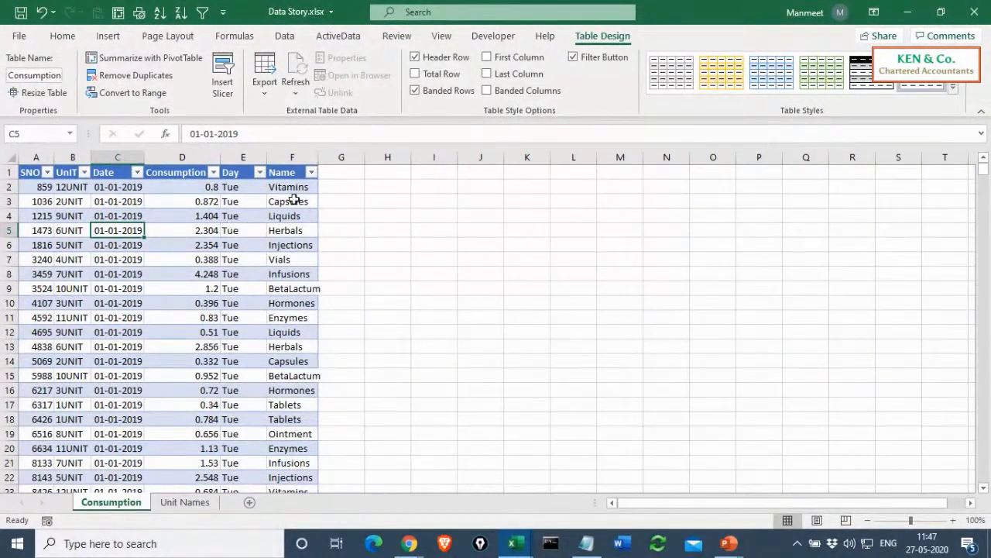
pyautogui.click(953, 90)
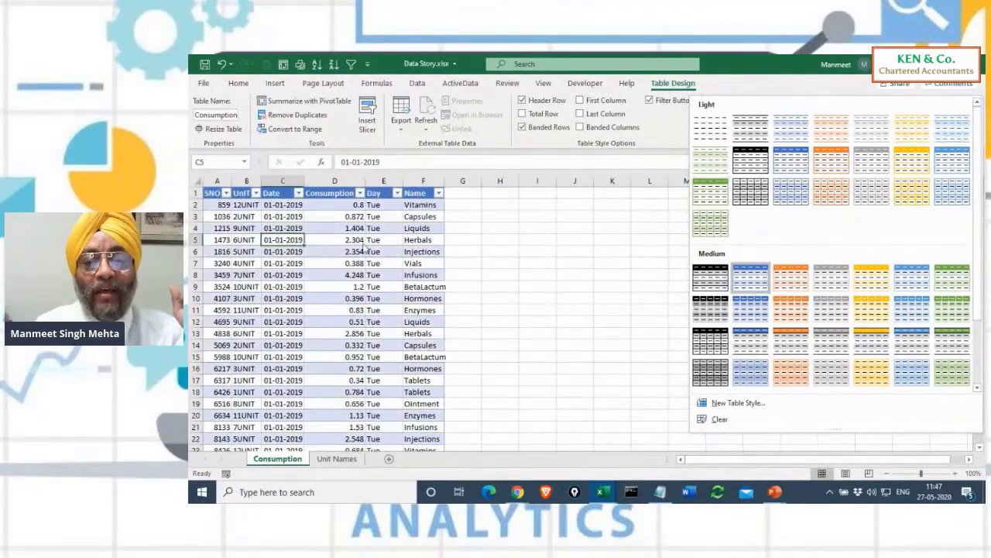
pyautogui.click(716, 191)
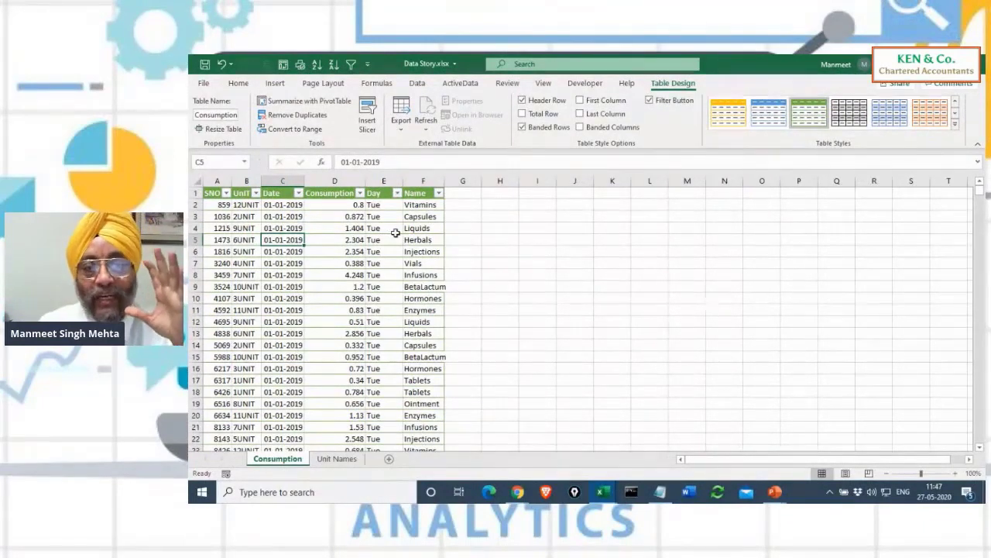
# - Examine the January 2019 records further down the Consumption table and how the column headings are displayed there
pyautogui.scroll(-1, 395, 233)
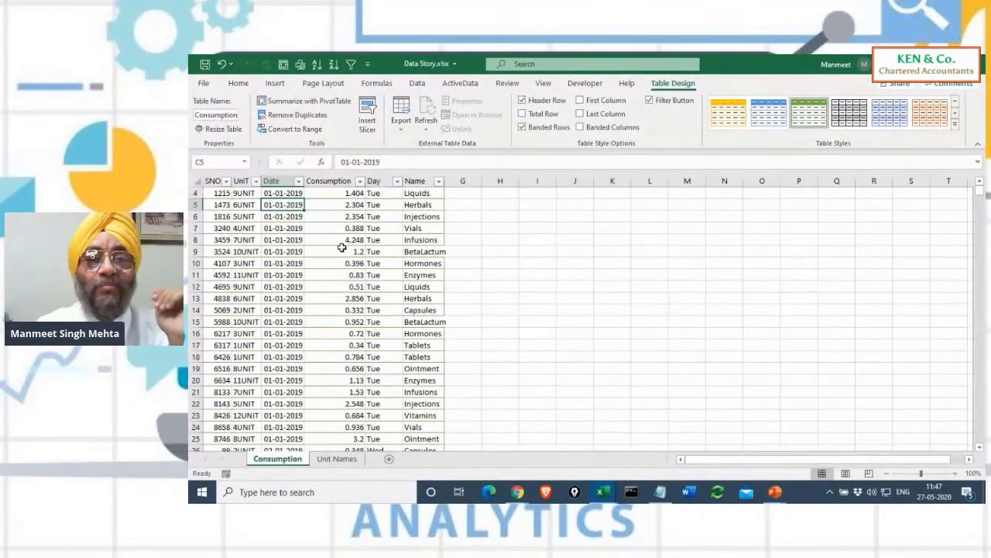
pyautogui.scroll(-20, 341, 247)
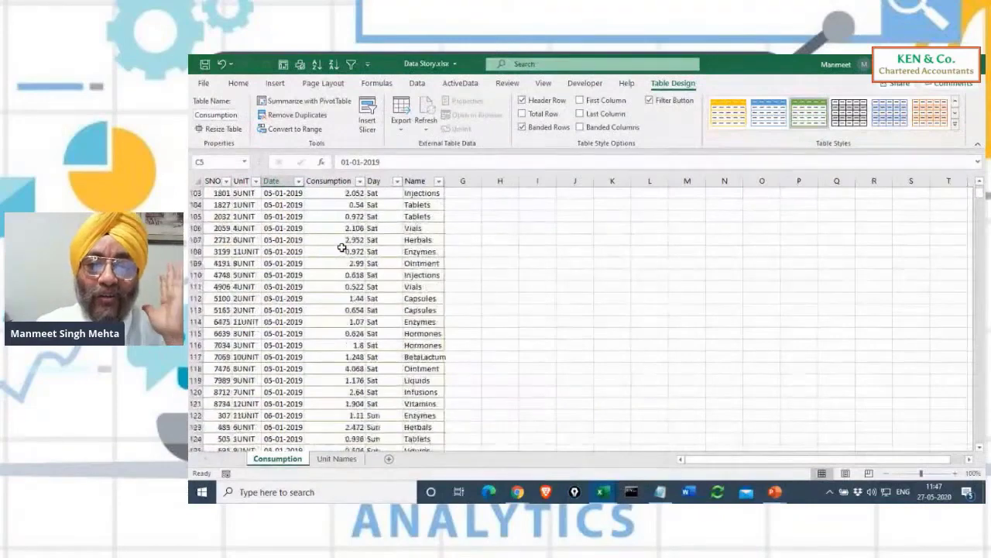
pyautogui.scroll(-20, 341, 247)
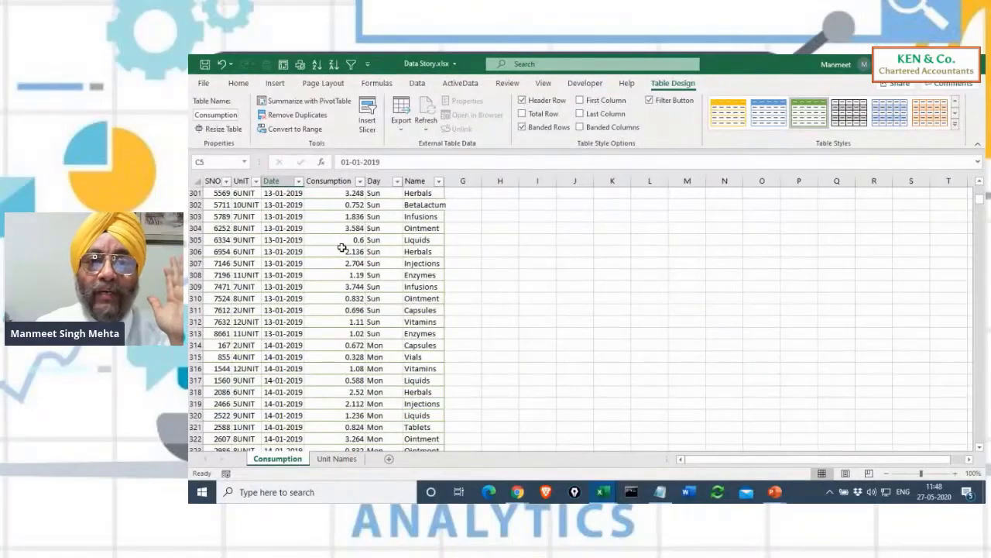
pyautogui.scroll(20, 341, 247)
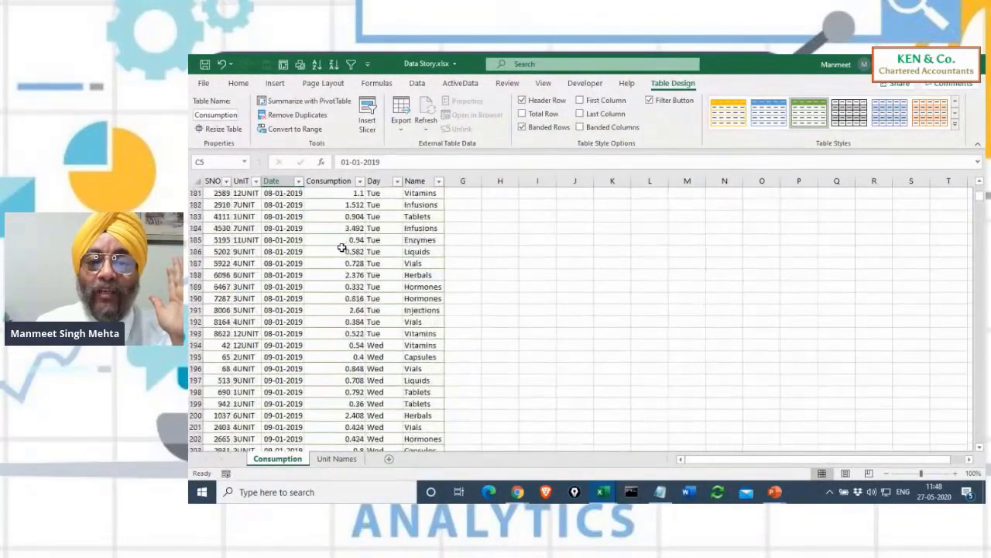
pyautogui.scroll(20, 342, 247)
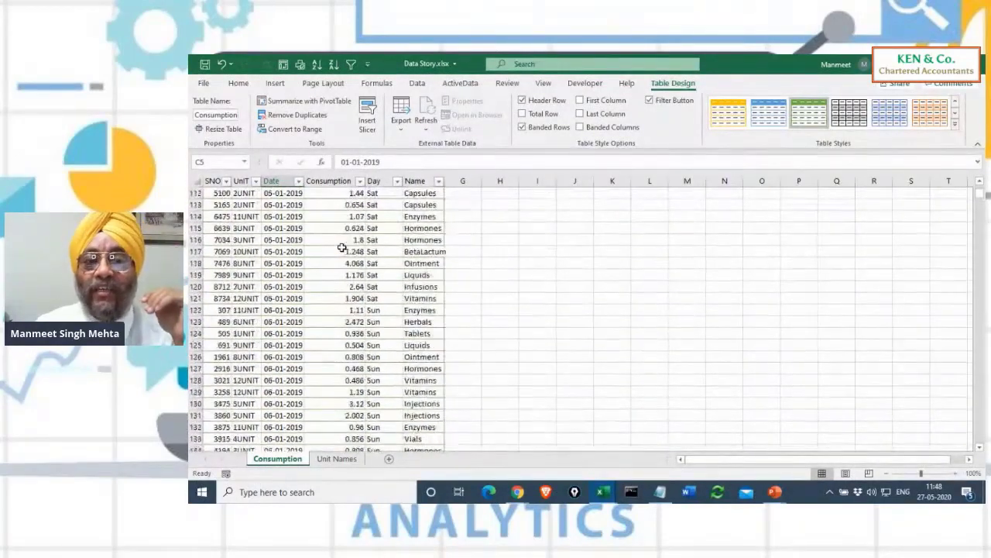
pyautogui.scroll(20, 341, 248)
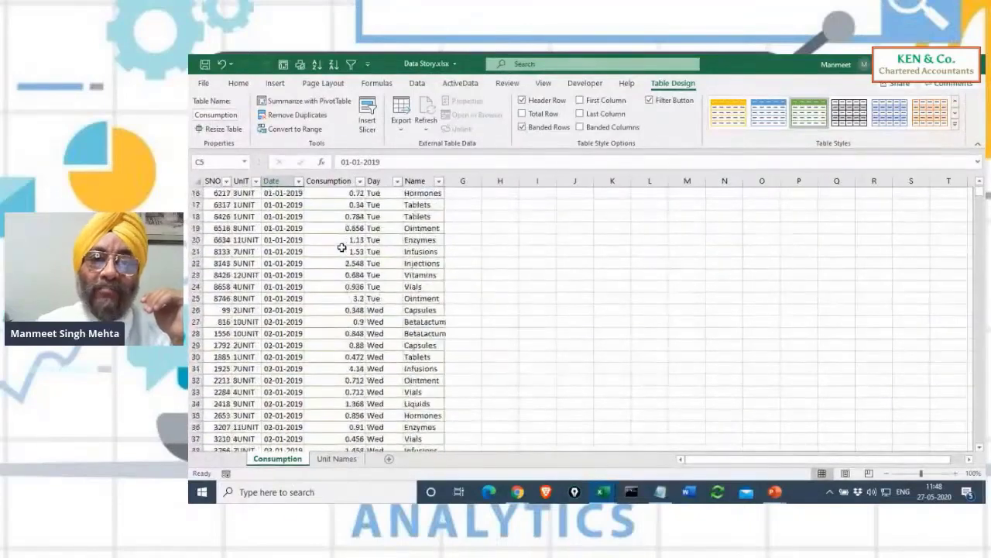
pyautogui.scroll(5, 341, 247)
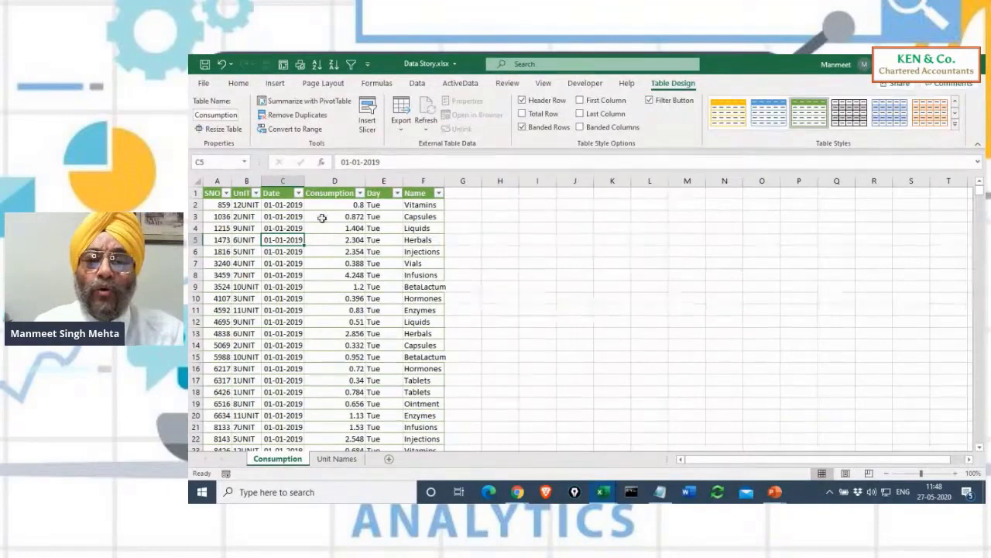
# - Try a total row on the Consumption table, checking the summary functions offered for the Name column's total
pyautogui.click(523, 113)
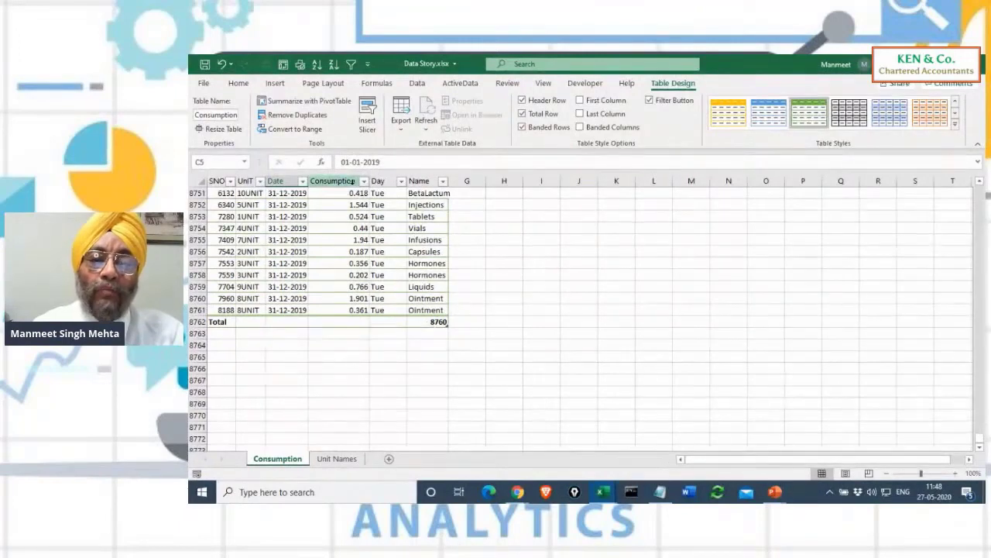
pyautogui.click(440, 323)
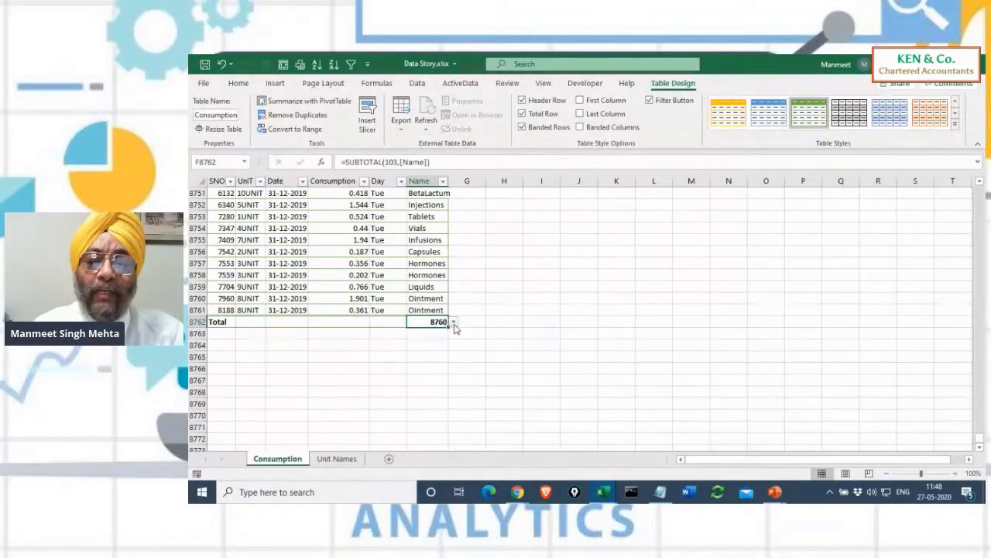
pyautogui.click(453, 322)
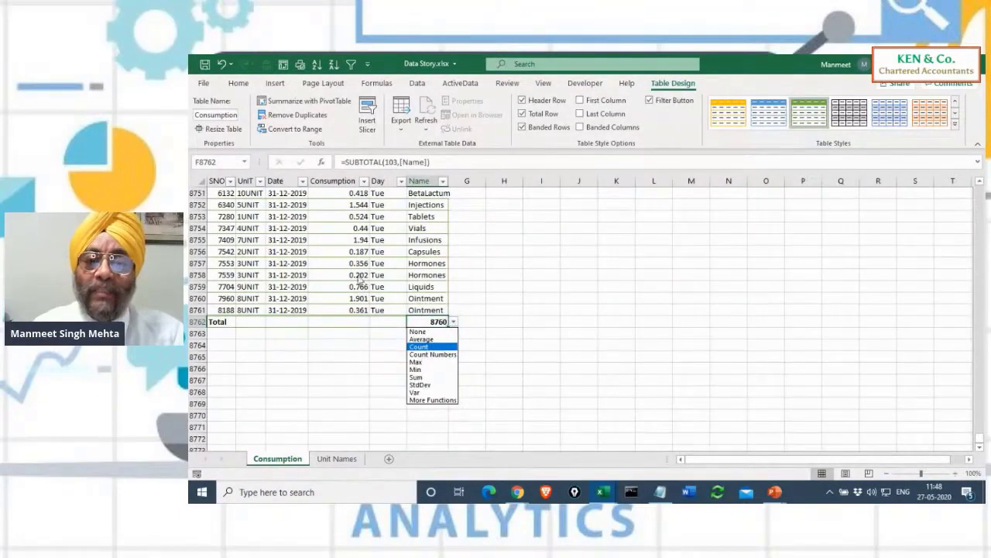
pyautogui.click(522, 115)
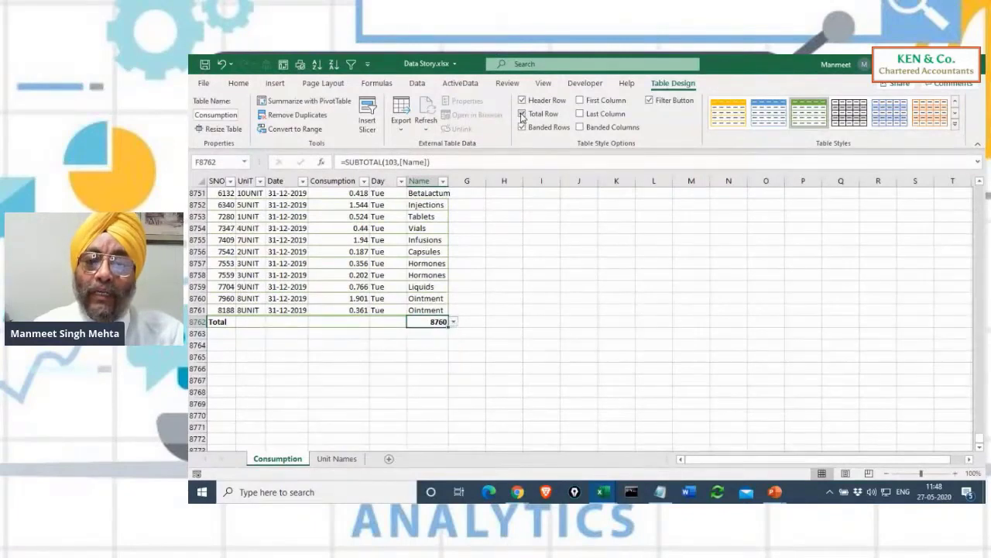
pyautogui.click(522, 114)
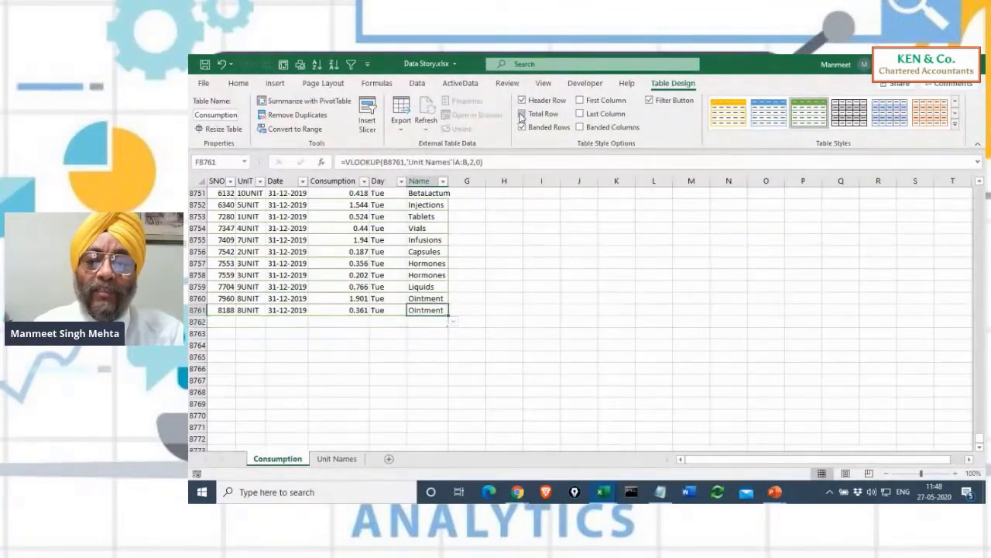
# - Create a PivotTable from the Consumption table on a new worksheet
pyautogui.moveTo(978, 436); pyautogui.dragTo(979, 190)
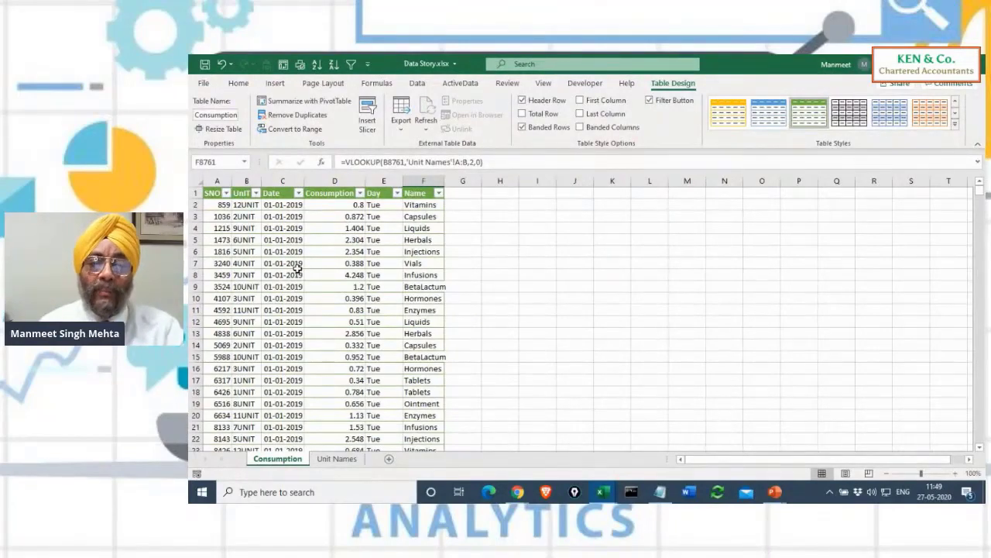
pyautogui.click(276, 83)
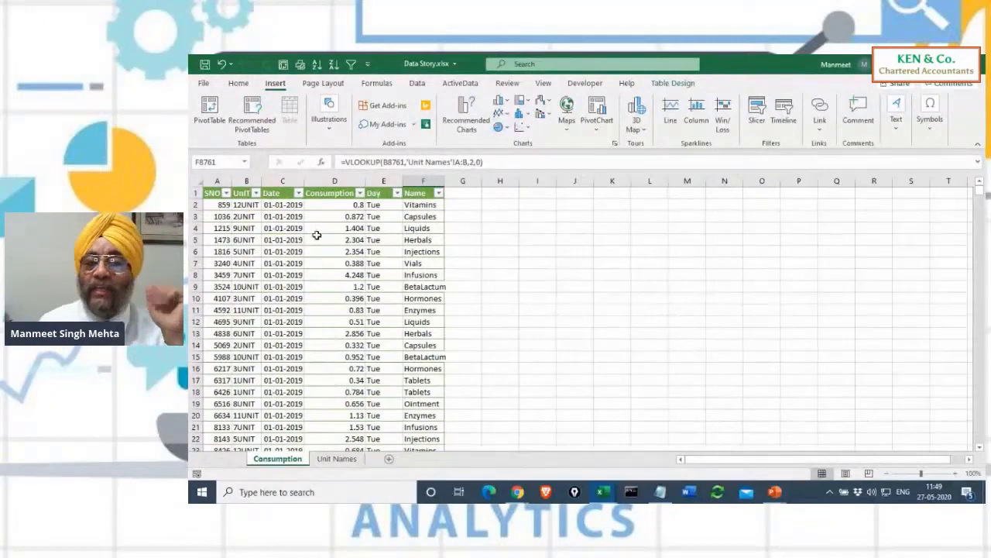
pyautogui.click(209, 108)
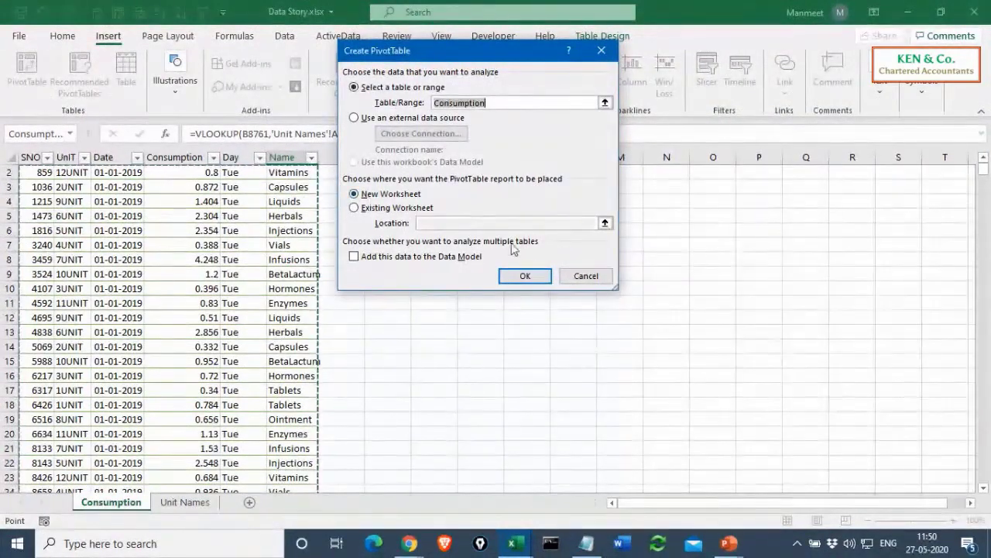
pyautogui.click(526, 276)
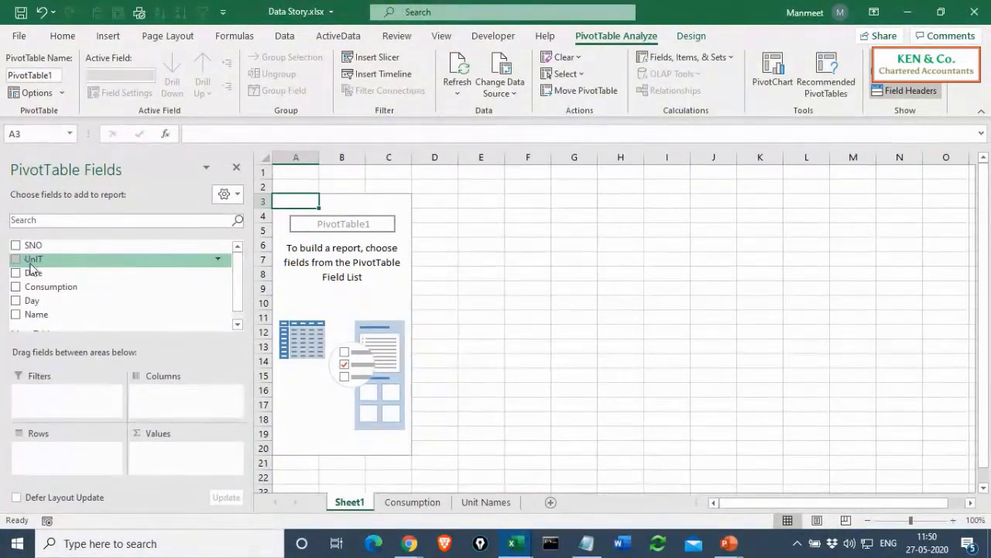
# - Build the pivot report with UnIT as the row field and the sum of Consumption as the values
pyautogui.moveTo(33, 261); pyautogui.dragTo(40, 453)
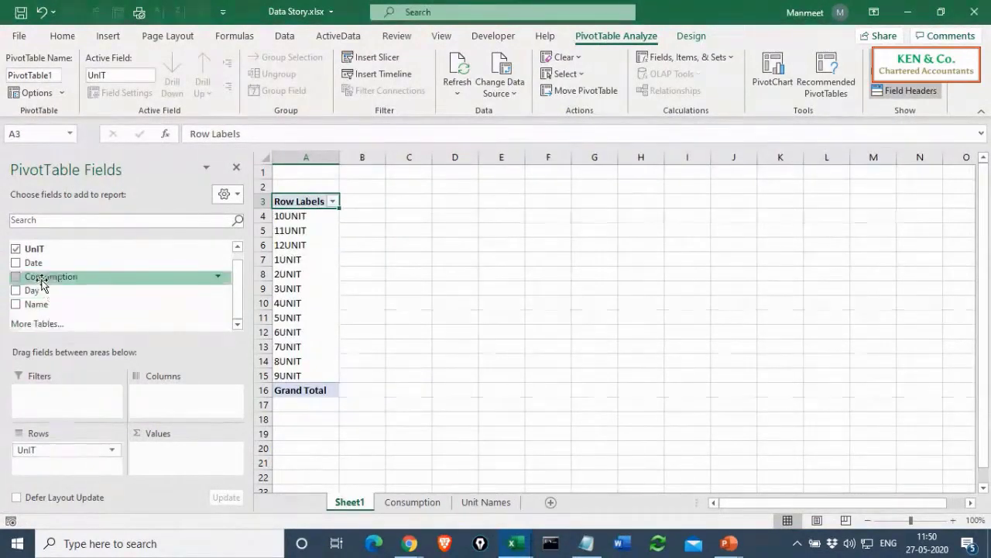
pyautogui.moveTo(45, 279); pyautogui.dragTo(163, 453)
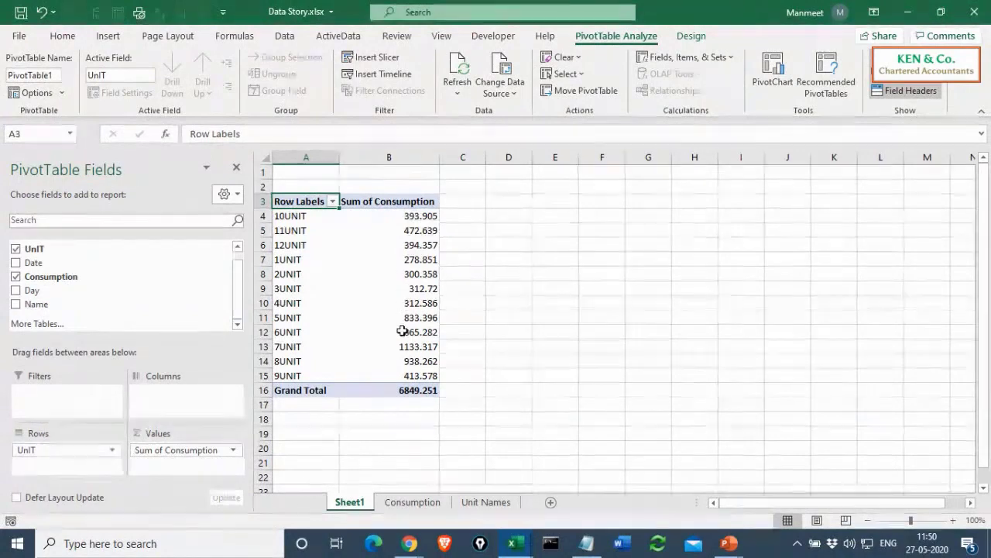
pyautogui.moveTo(402, 331)
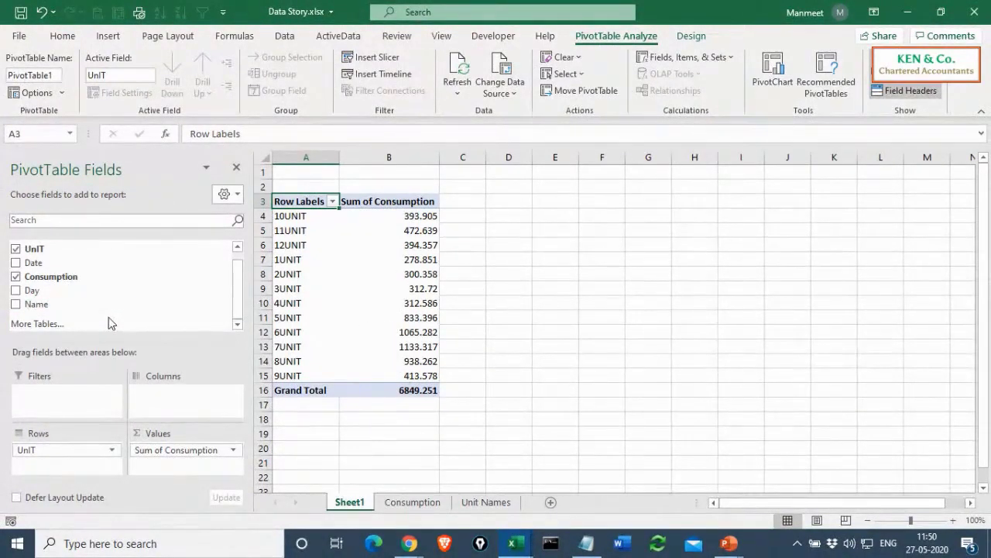
# - Replace the UnIT row field of the pivot report with Day, and swap Day for Date
pyautogui.click(15, 250)
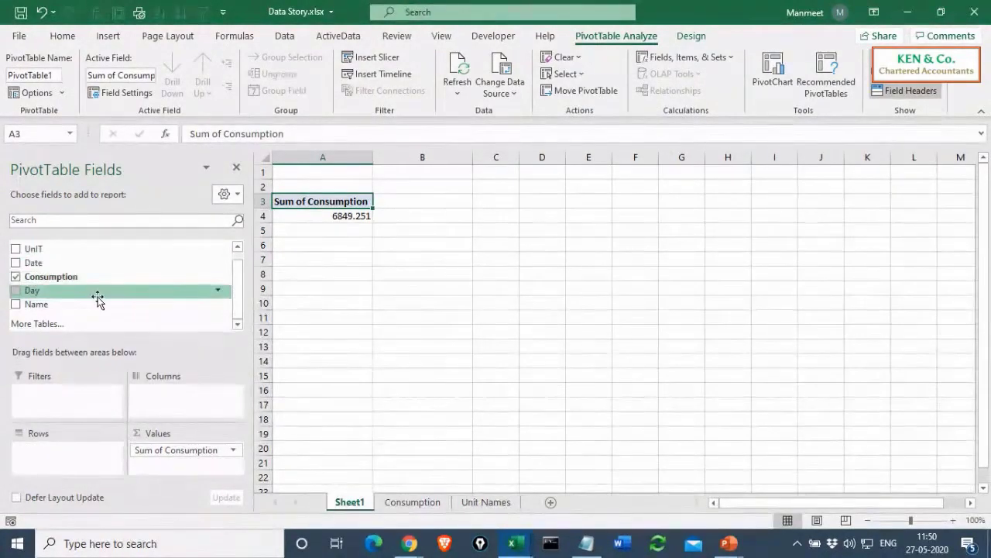
pyautogui.moveTo(38, 295); pyautogui.dragTo(73, 452)
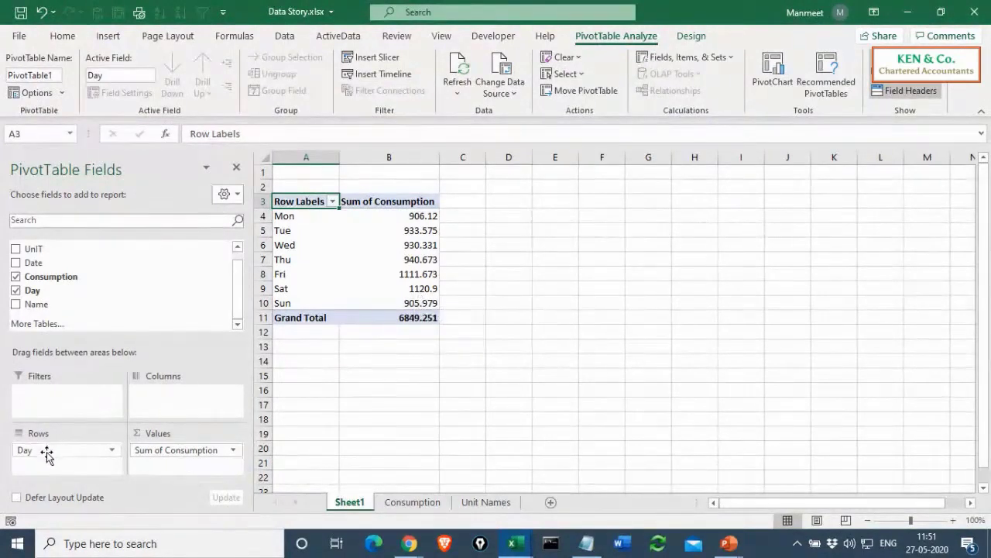
pyautogui.moveTo(47, 453); pyautogui.dragTo(179, 364)
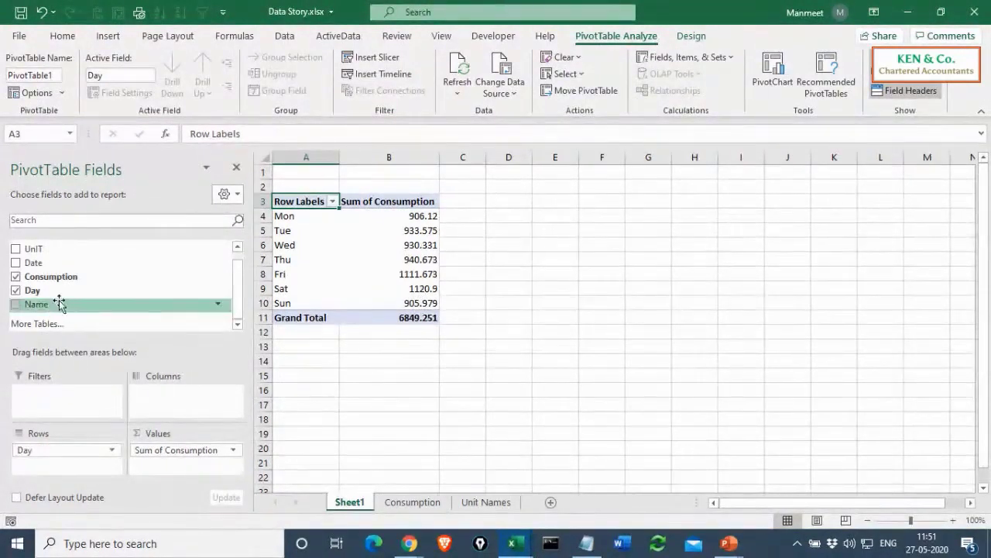
pyautogui.click(15, 289)
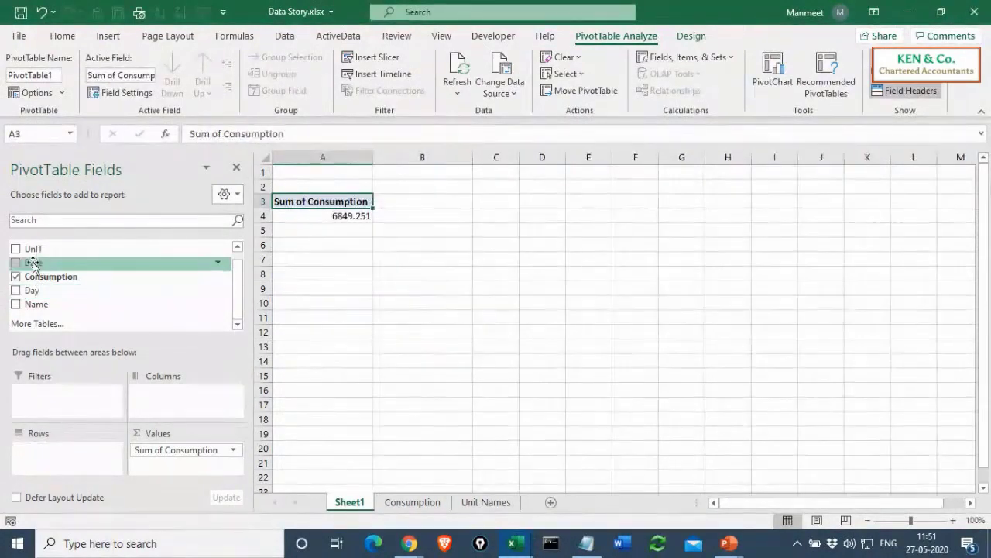
pyautogui.moveTo(32, 265); pyautogui.dragTo(59, 455)
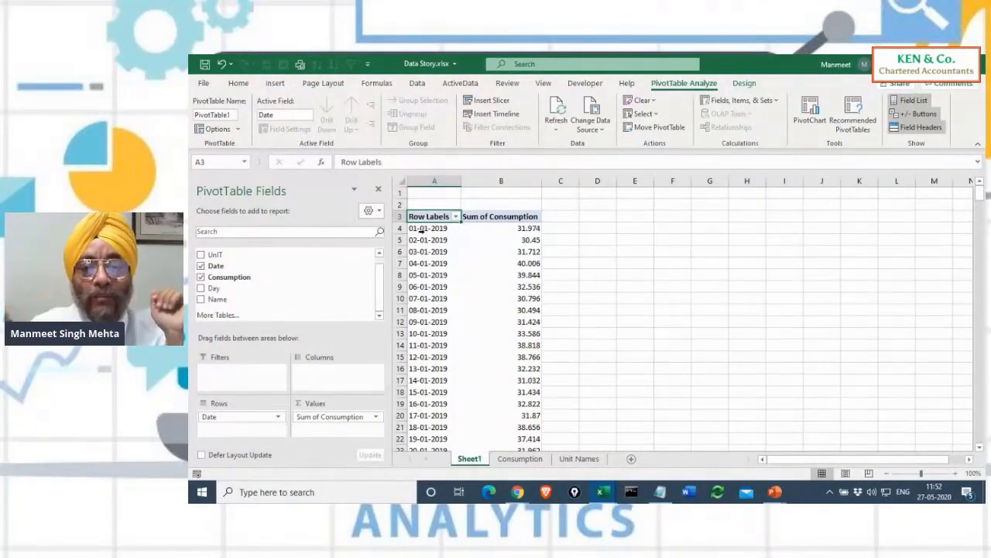
# - Group the pivot report's dates by Months, keeping the default start and end dates
pyautogui.click(422, 229)
pyautogui.rightClick(436, 231)
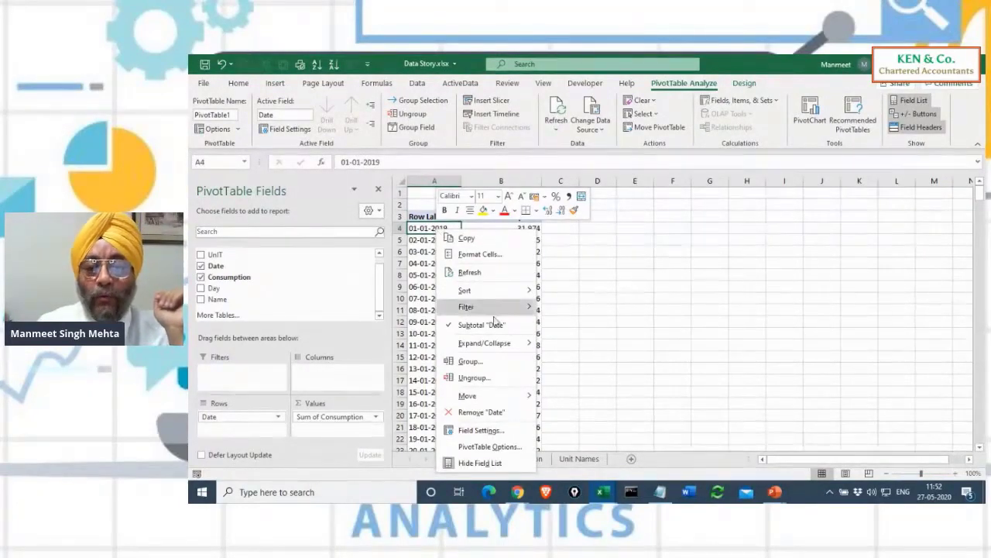
pyautogui.click(470, 362)
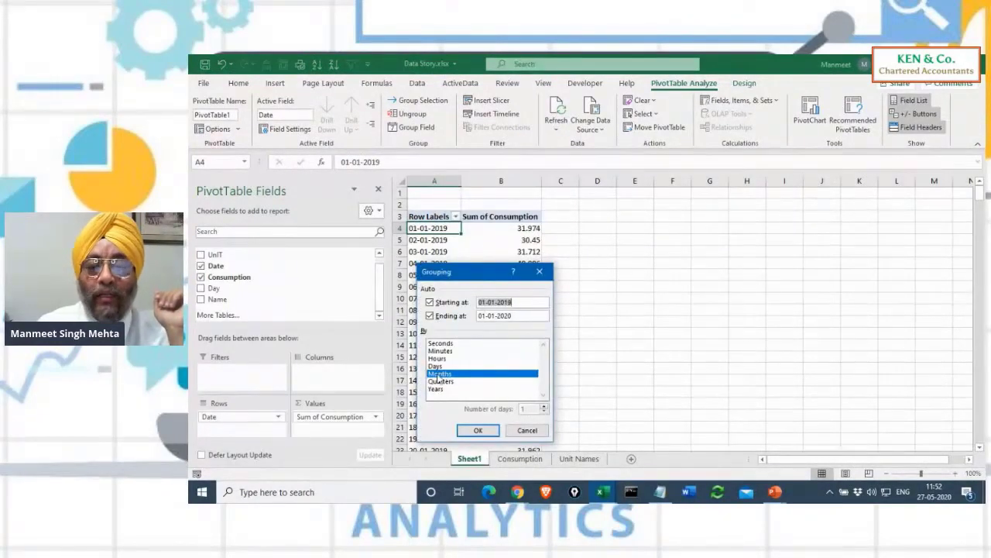
pyautogui.click(482, 429)
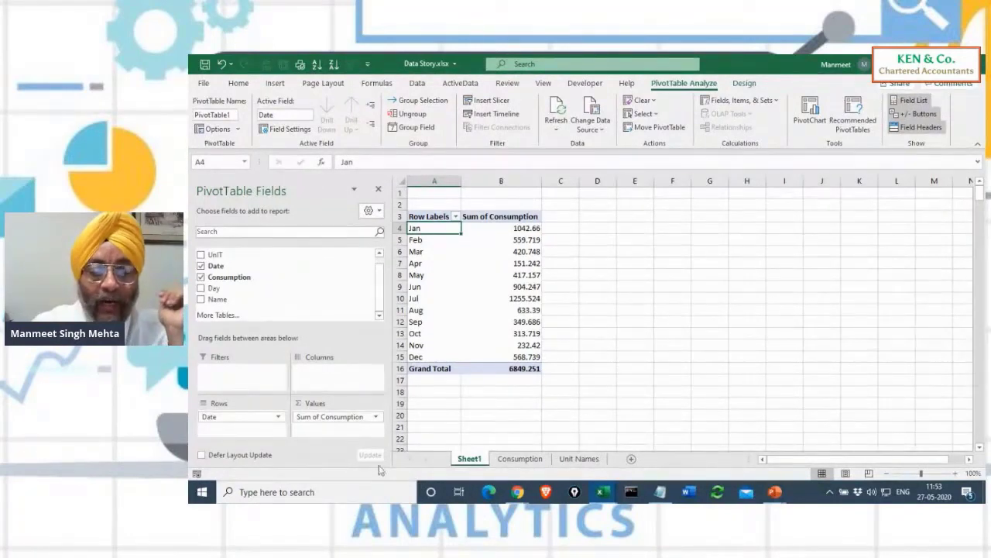
# - Move the month-grouped Date field to the pivot columns and add Day as the row field
pyautogui.click(211, 420)
pyautogui.moveTo(211, 420); pyautogui.dragTo(310, 376)
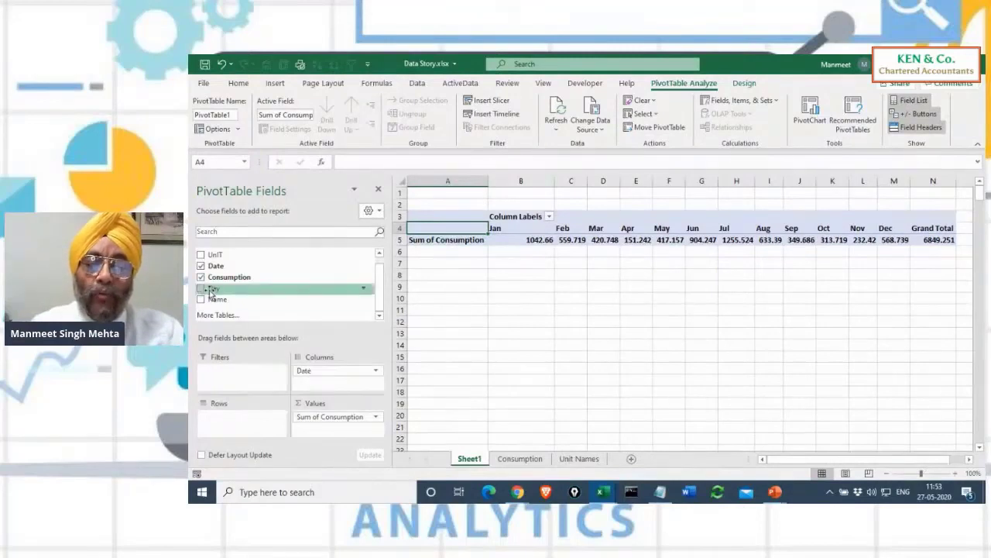
pyautogui.moveTo(208, 292); pyautogui.dragTo(228, 418)
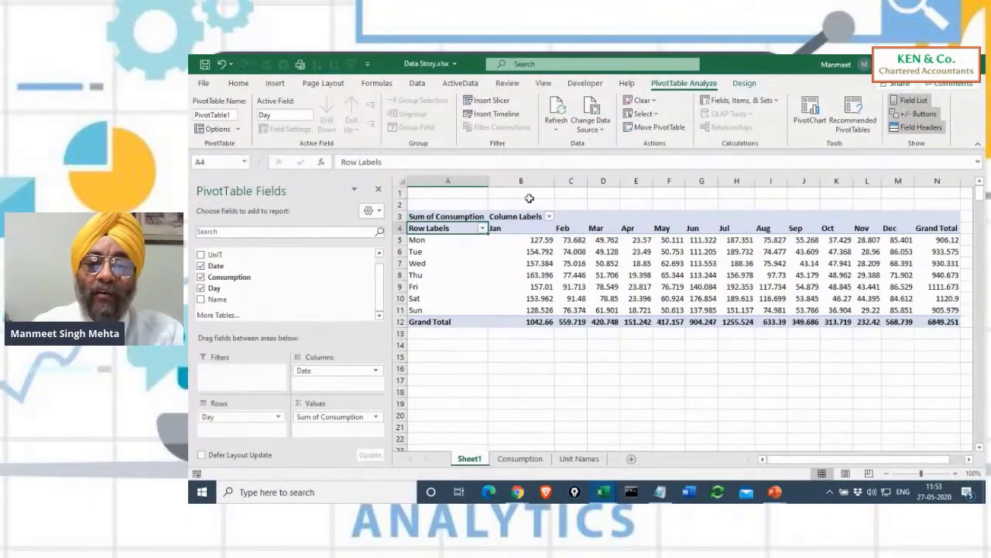
pyautogui.moveTo(555, 183); pyautogui.dragTo(555, 184)
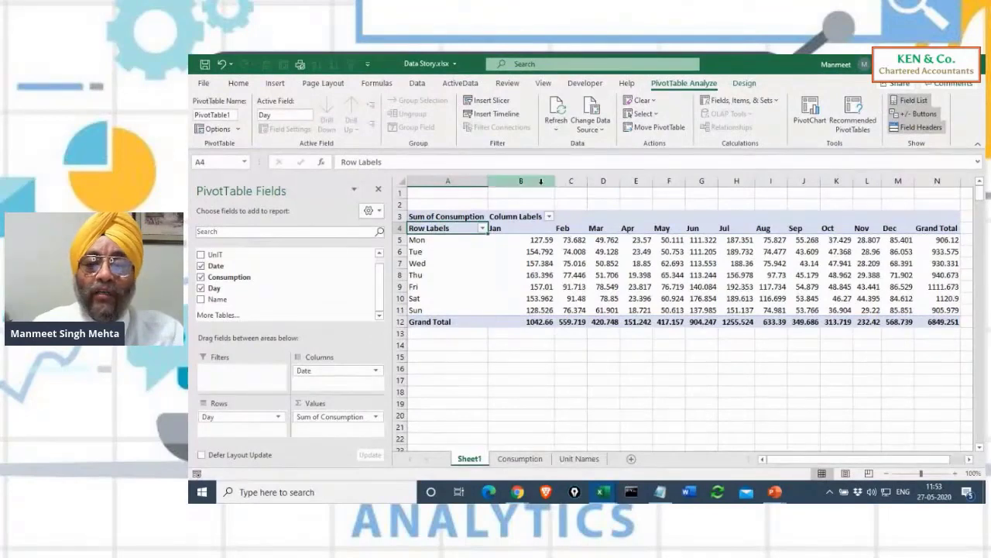
pyautogui.click(402, 184)
pyautogui.click(414, 192)
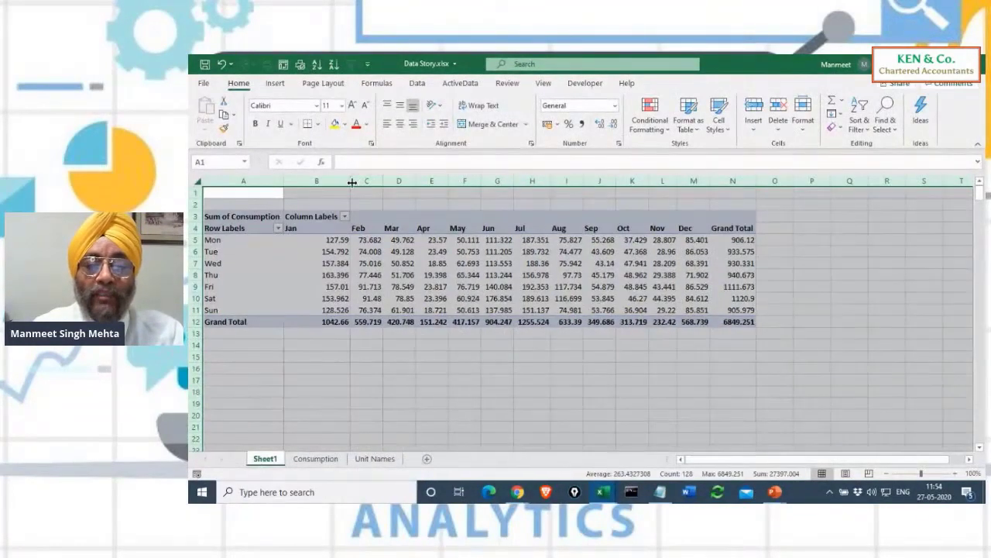
pyautogui.click(405, 264)
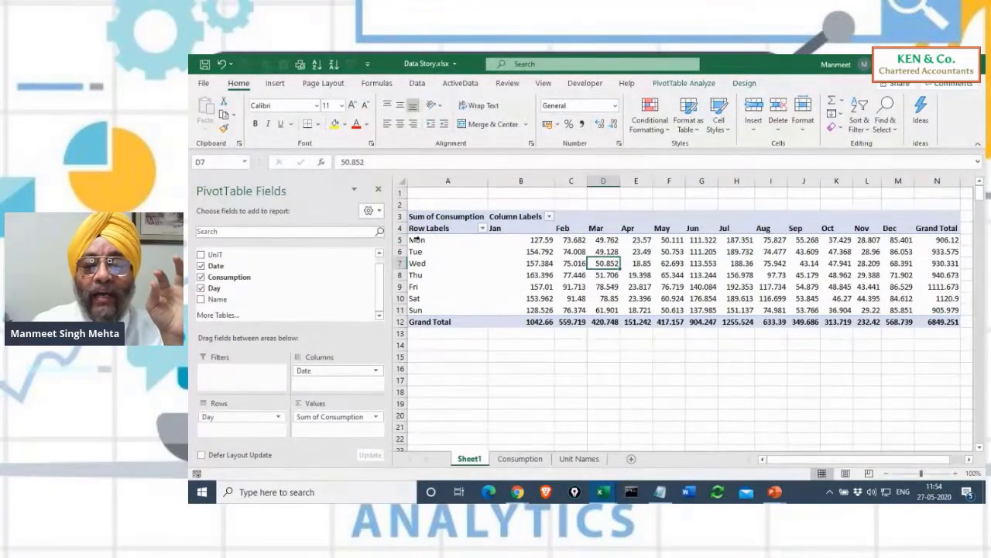
# - Add UnIT as a report filter of the pivot report and show only the data of 10UNIT
pyautogui.moveTo(542, 240)
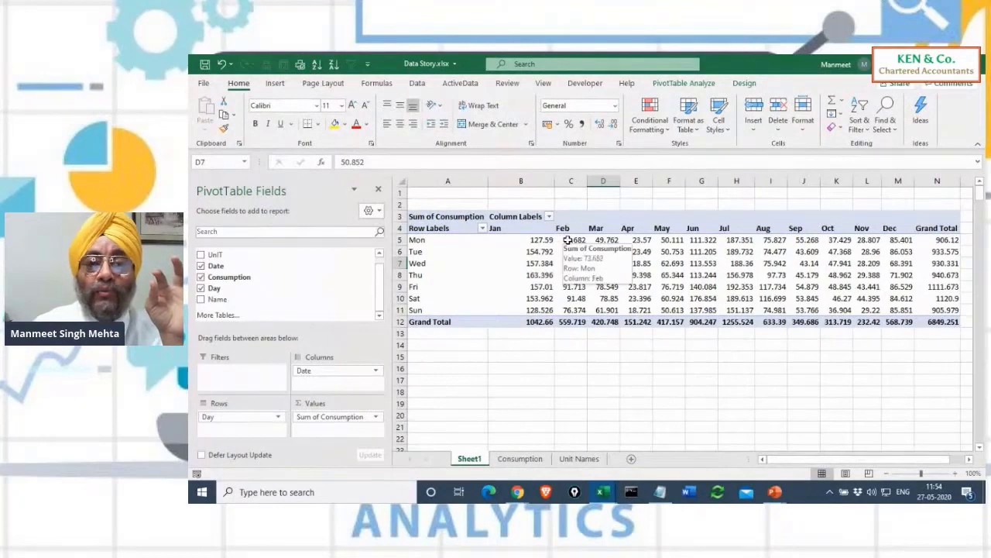
pyautogui.moveTo(603, 240)
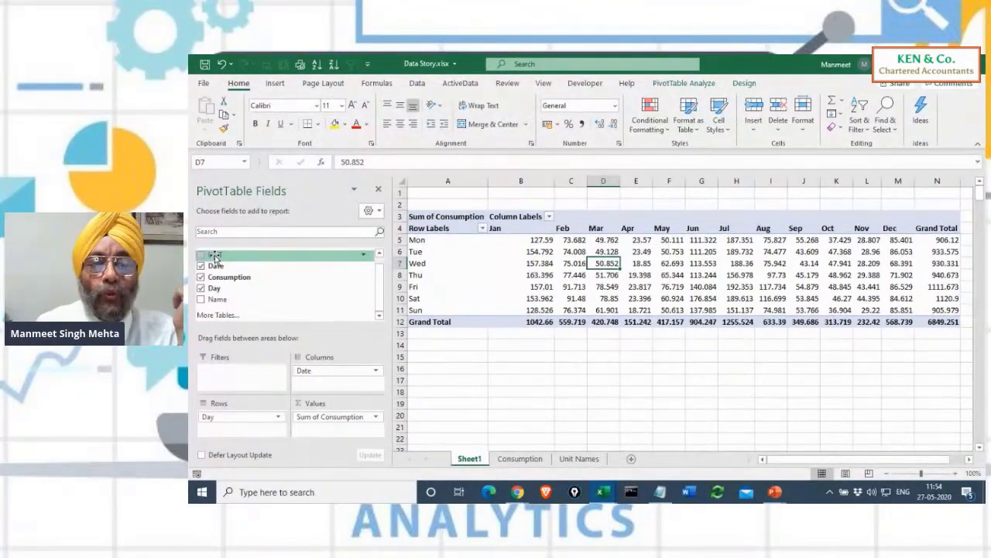
pyautogui.moveTo(215, 257); pyautogui.dragTo(226, 370)
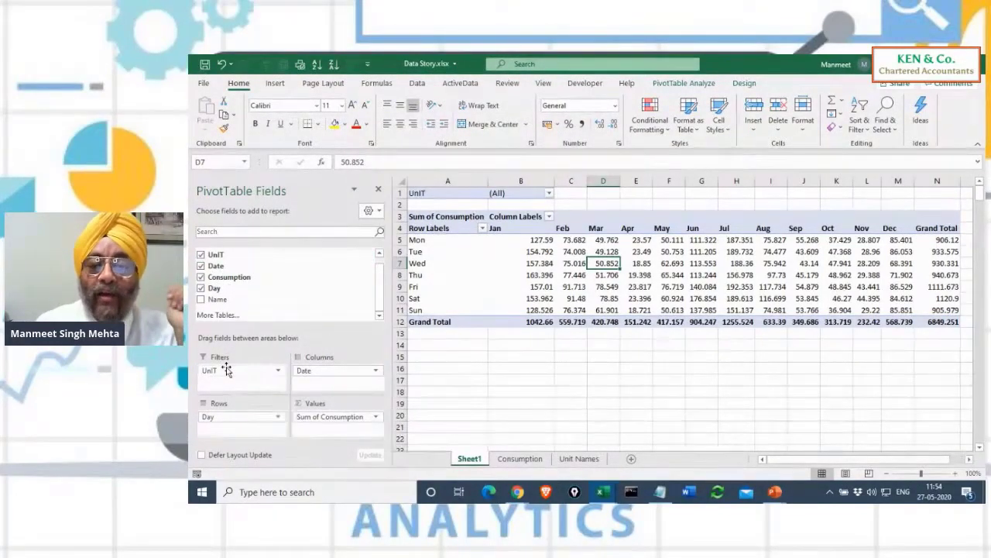
pyautogui.click(548, 192)
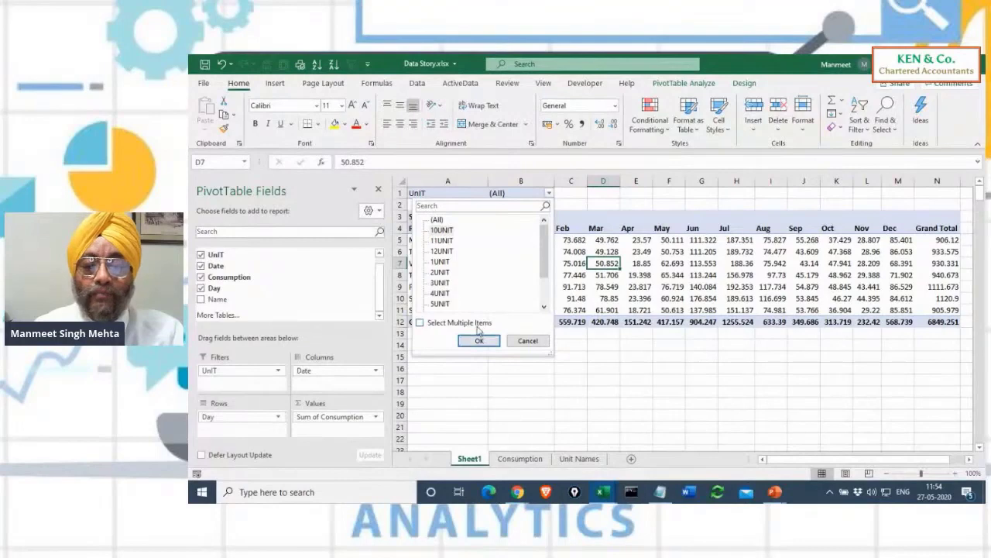
pyautogui.click(447, 232)
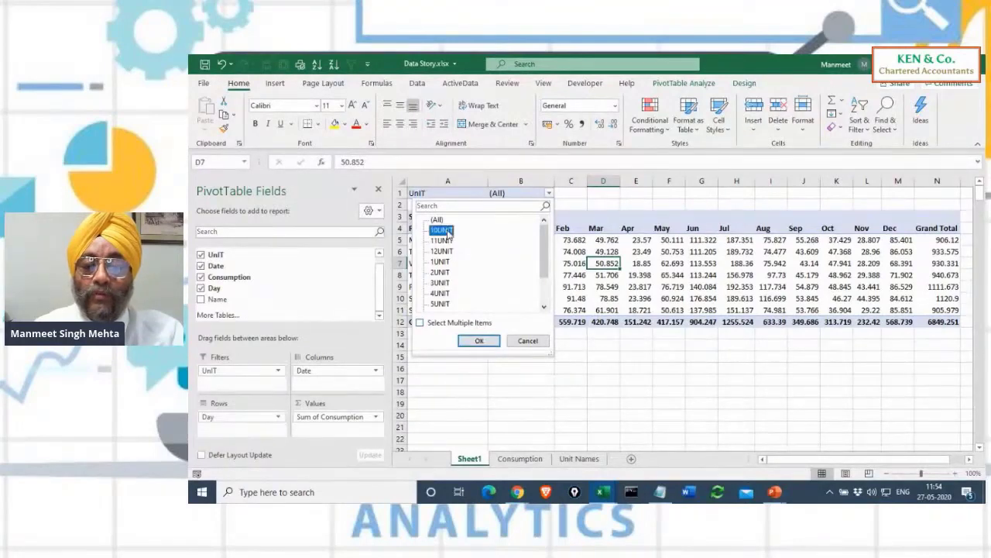
pyautogui.click(479, 341)
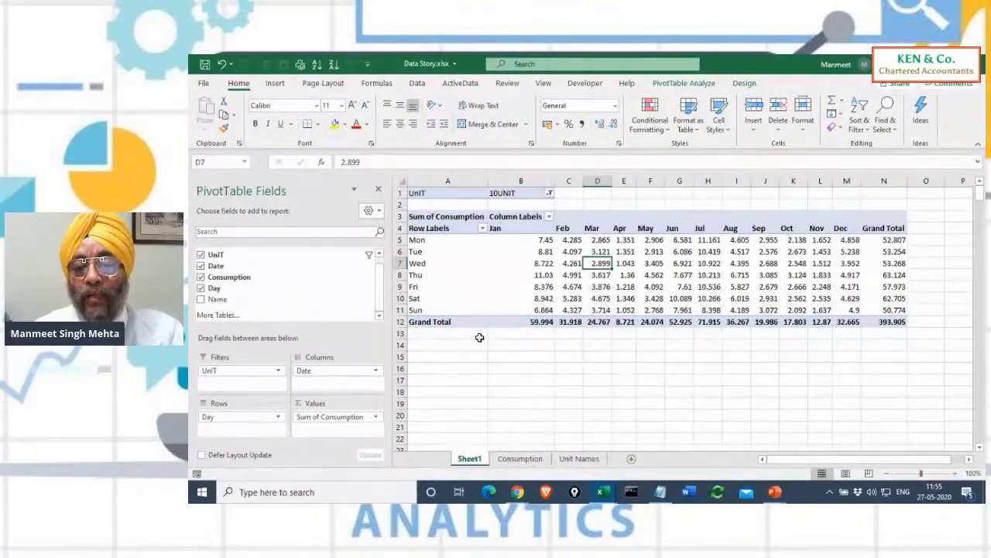
# - Switch the pivot report's UnIT filter to 2UNIT
pyautogui.click(548, 193)
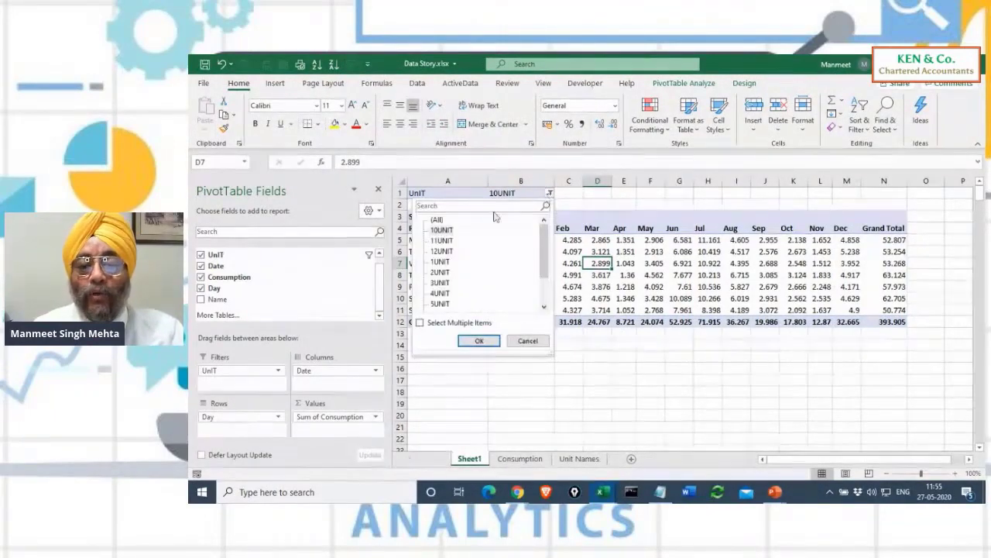
pyautogui.click(441, 273)
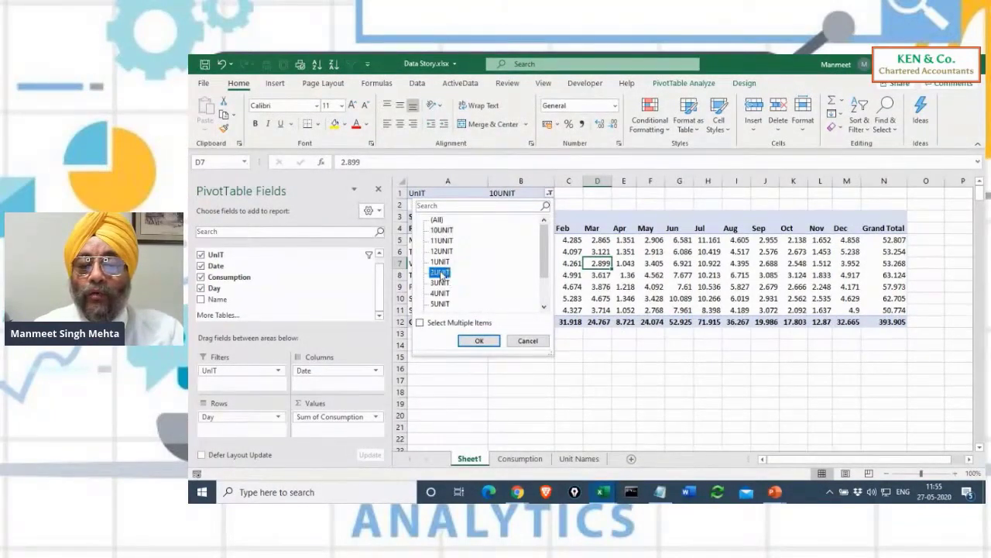
pyautogui.click(480, 342)
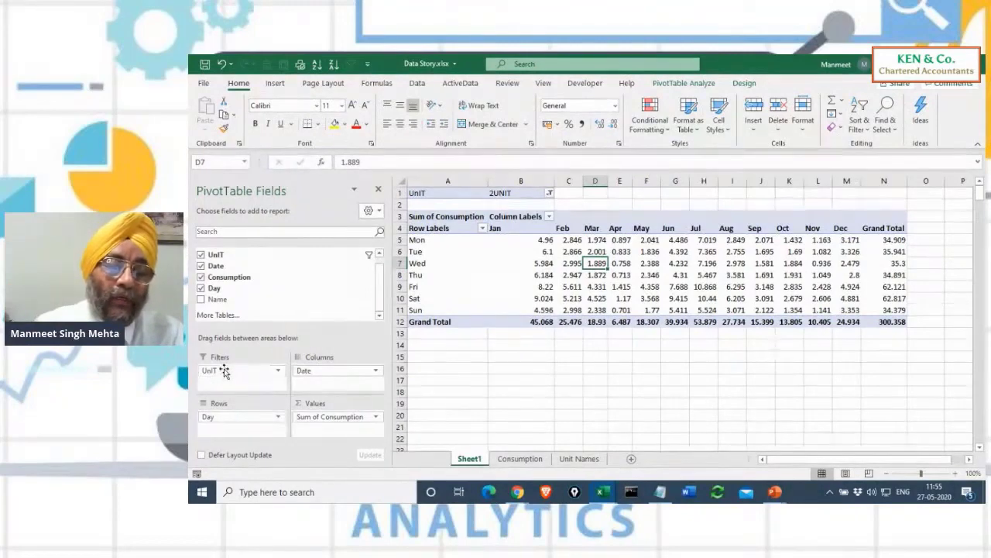
# - Replace the UnIT report filter with Name and show only the data for Capsules
pyautogui.moveTo(221, 370); pyautogui.dragTo(267, 376)
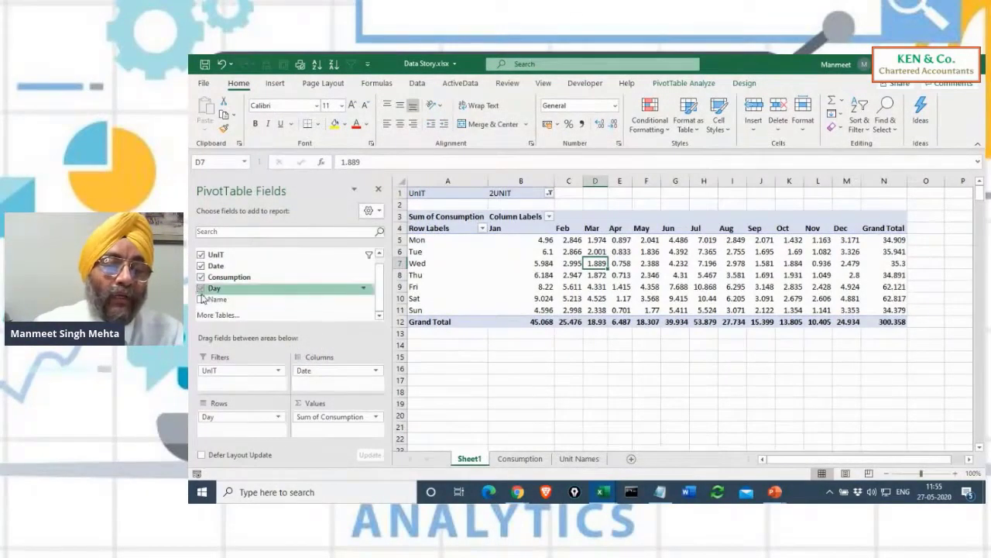
pyautogui.click(201, 255)
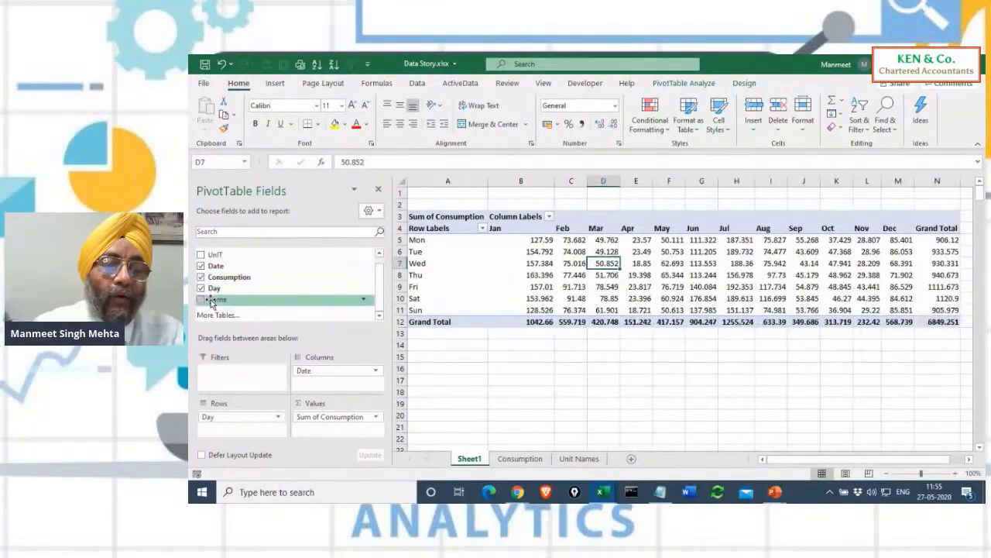
pyautogui.moveTo(214, 299); pyautogui.dragTo(227, 370)
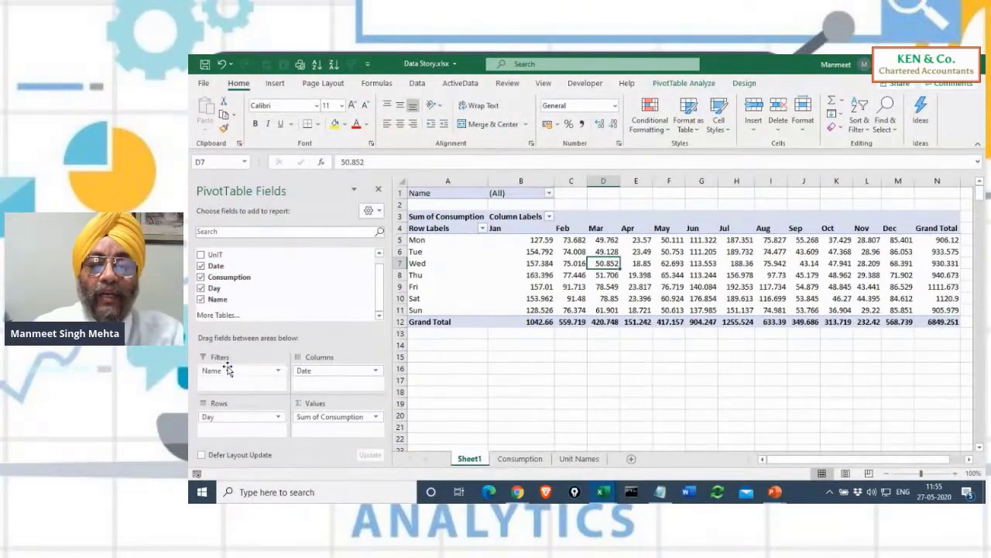
pyautogui.click(549, 193)
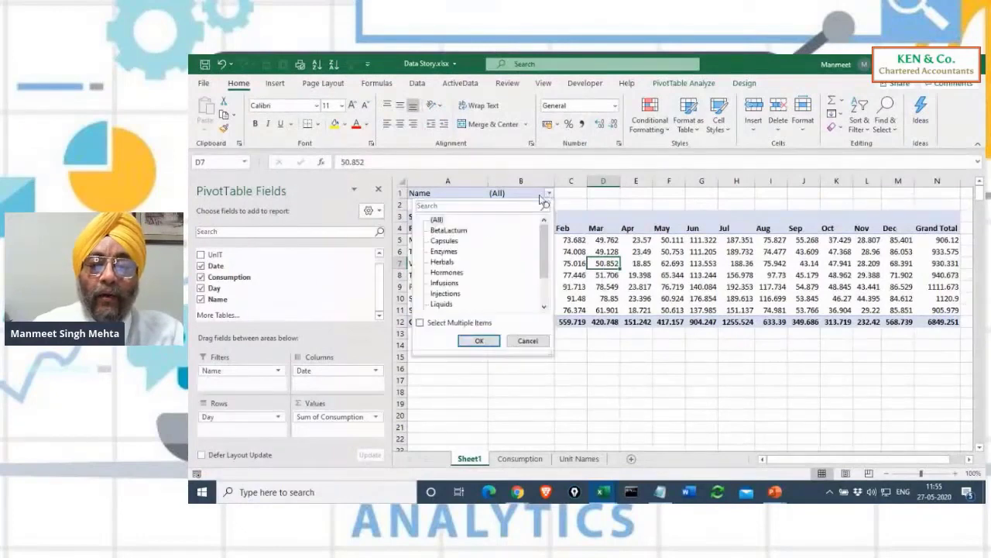
pyautogui.click(446, 242)
pyautogui.click(479, 340)
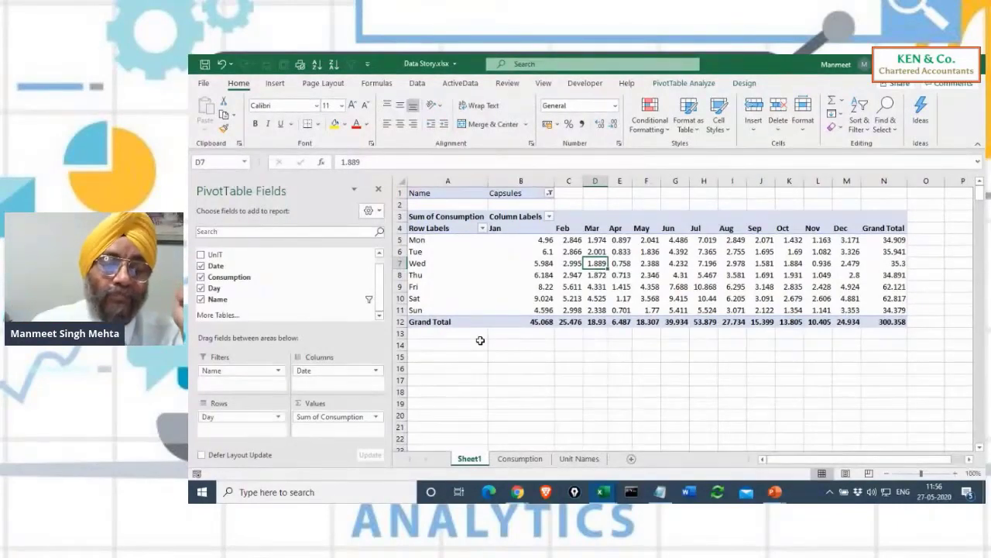
# - Remove the Name filter from the pivot report and swap its fields, with Date in the rows and Day in the columns
pyautogui.click(201, 299)
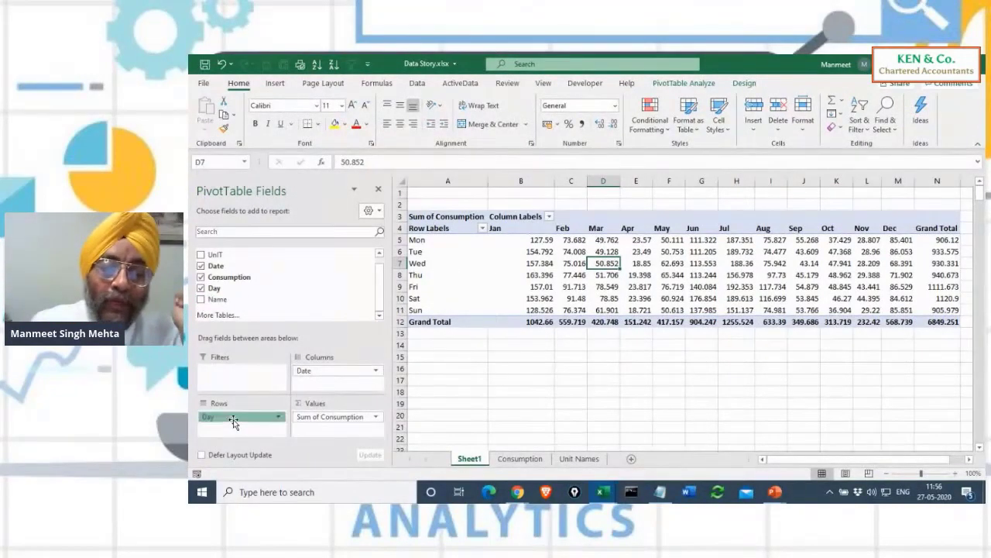
pyautogui.moveTo(232, 417)
pyautogui.mouseDown()
pyautogui.moveTo(279, 388)
pyautogui.moveTo(313, 384)
pyautogui.moveTo(317, 371)
pyautogui.moveTo(234, 421)
pyautogui.mouseUp()
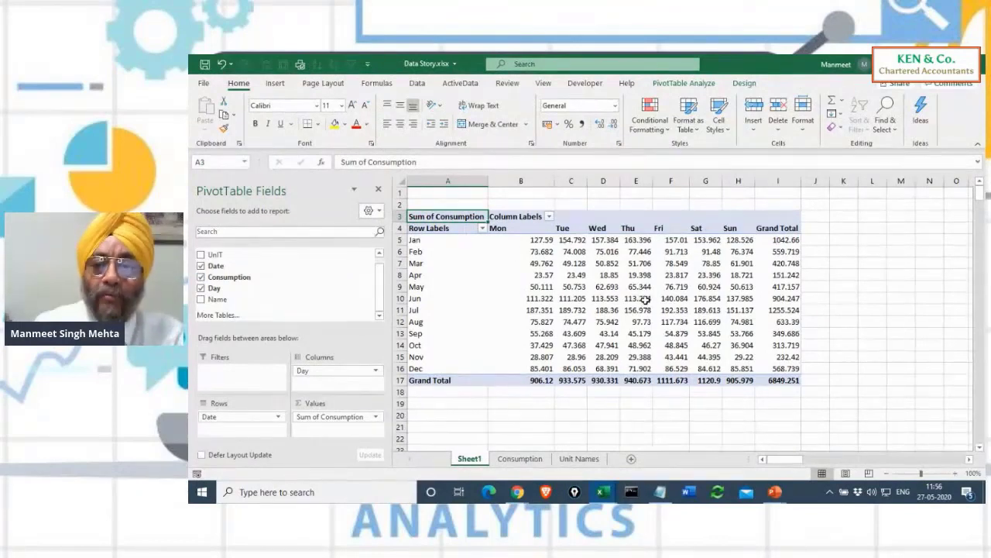
# - Insert a slicer for the Name field and place it beside the pivot report, clear of the data
pyautogui.click(679, 85)
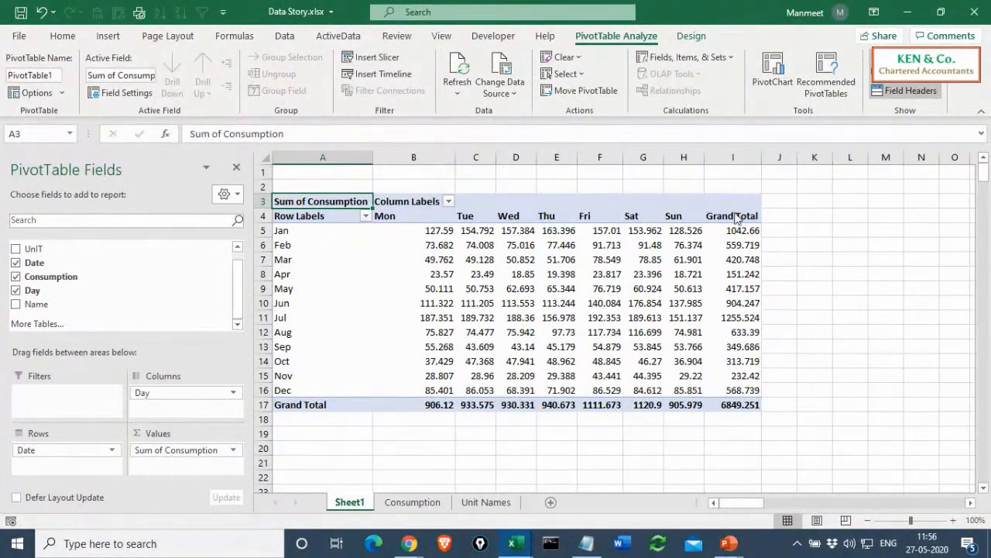
pyautogui.click(373, 59)
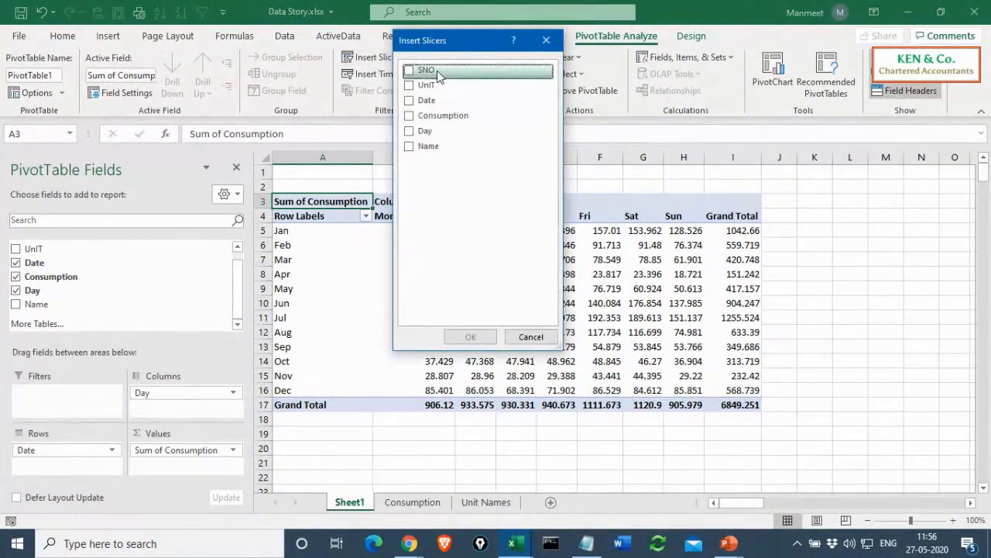
pyautogui.click(409, 147)
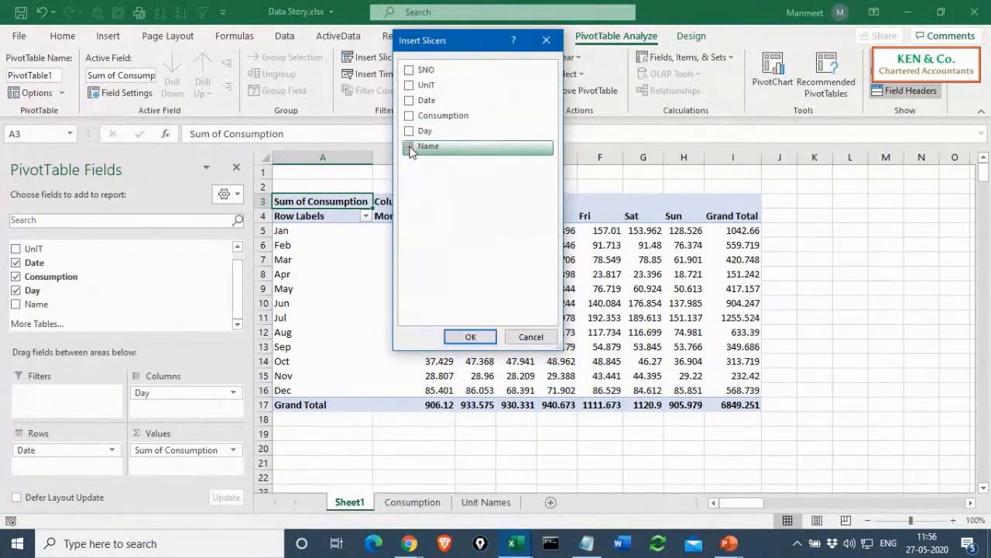
pyautogui.click(470, 337)
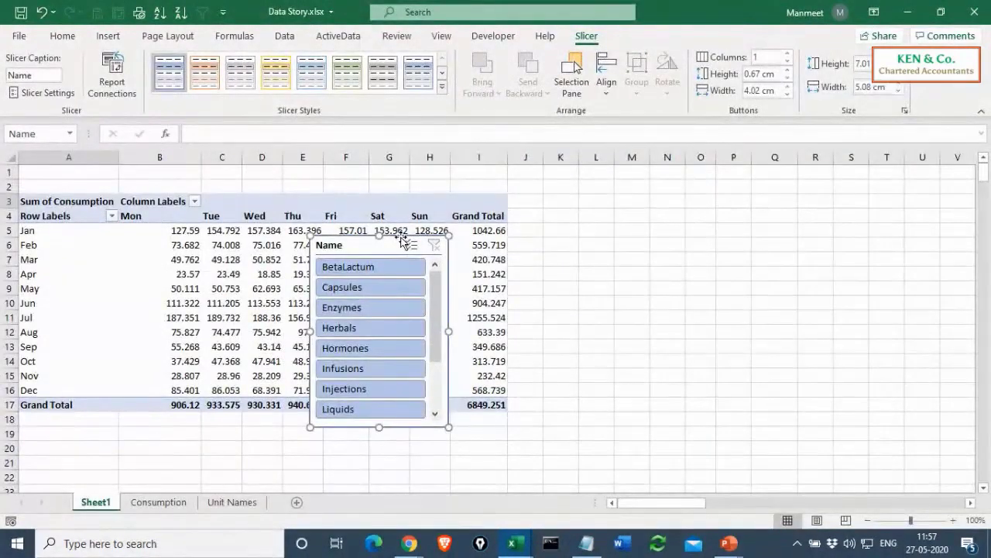
pyautogui.moveTo(403, 242); pyautogui.dragTo(621, 195)
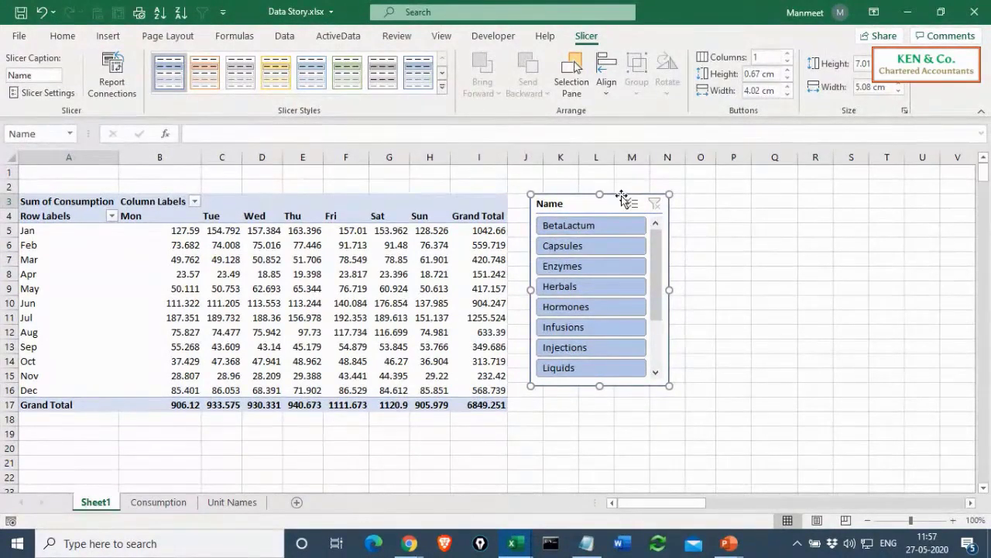
# - Filter the pivot report through the Name slicer by BetaLactum, Capsules, Enzymes and Herbals in turn, and clear the slicer filter
pyautogui.click(579, 225)
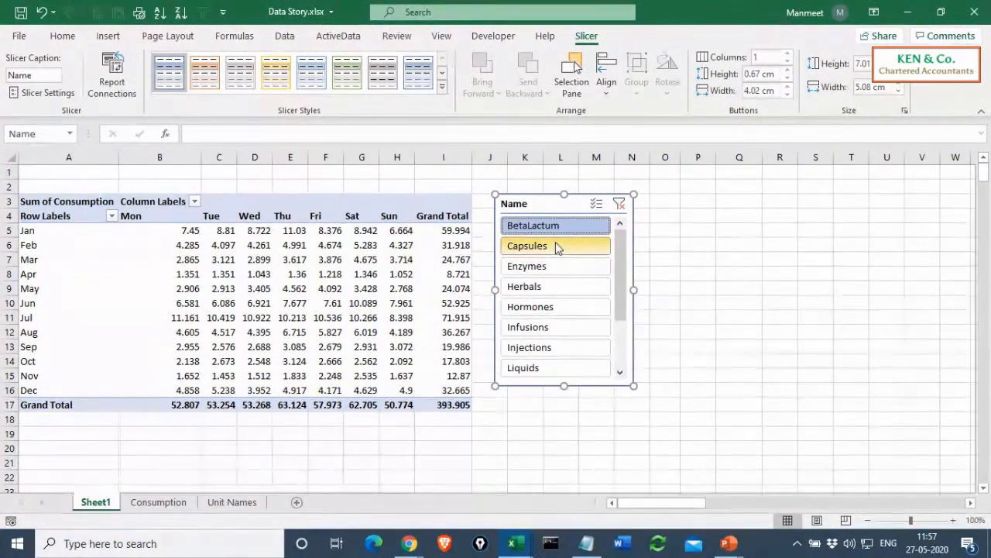
pyautogui.click(556, 246)
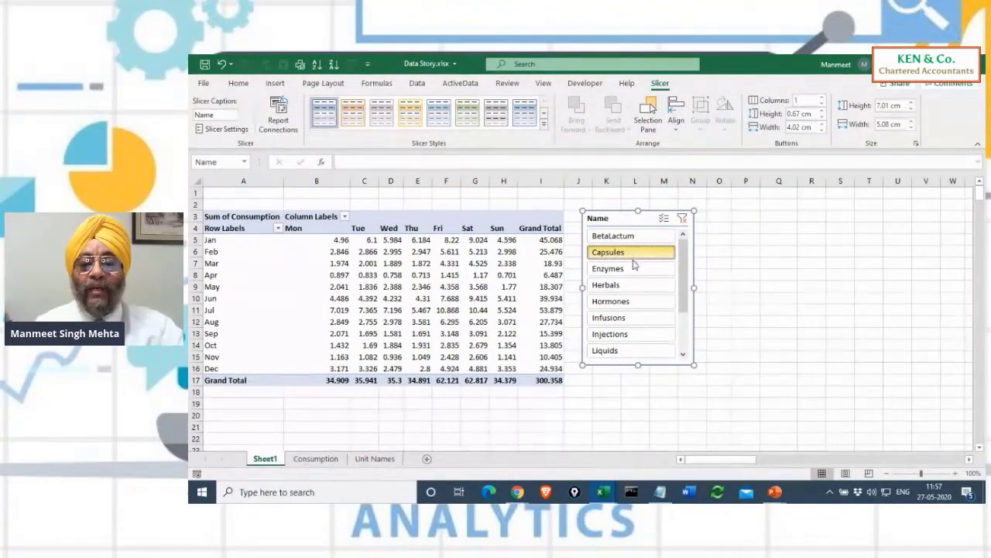
pyautogui.click(629, 269)
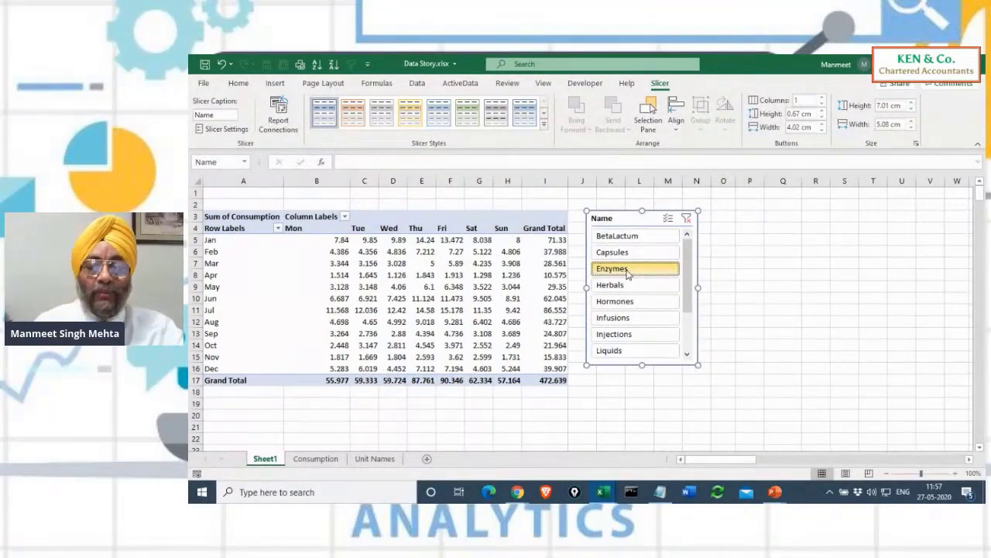
pyautogui.click(627, 285)
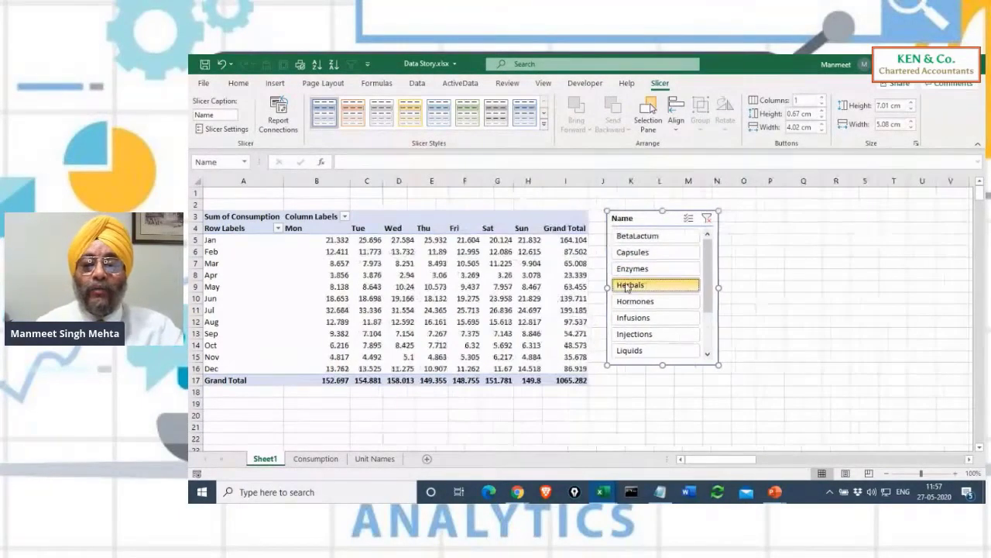
pyautogui.click(707, 219)
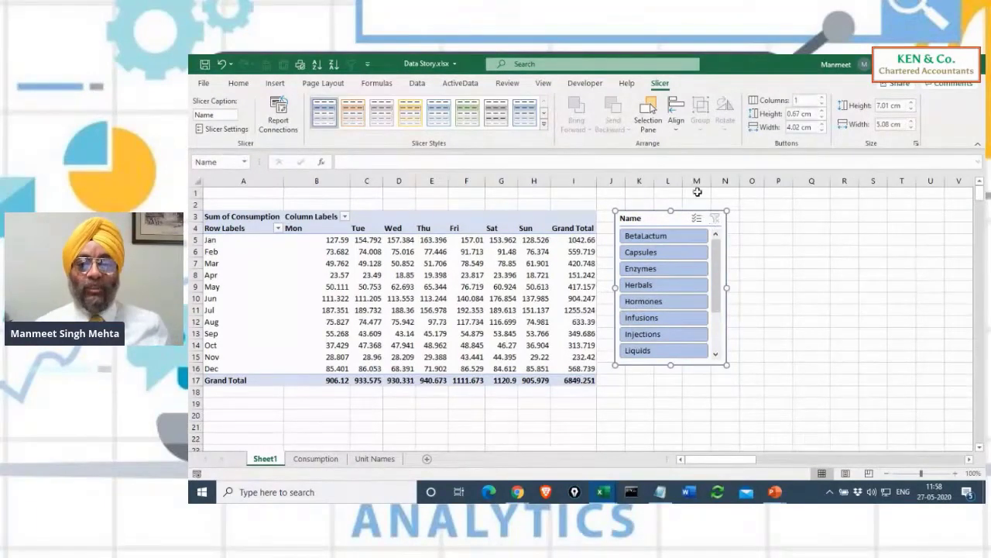
pyautogui.moveTo(652, 213); pyautogui.dragTo(652, 218)
pyautogui.click(652, 217)
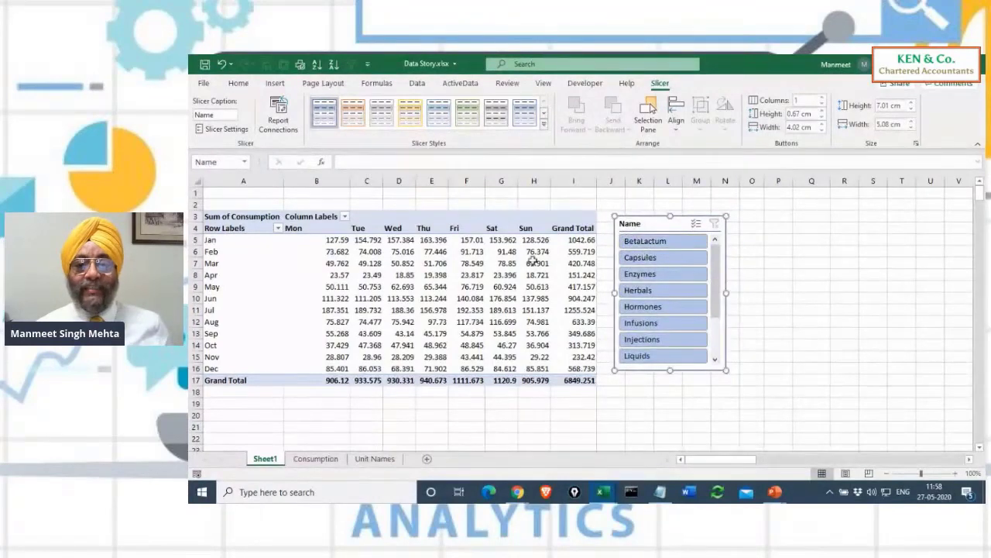
pyautogui.hotkey('alt', 'Tab')
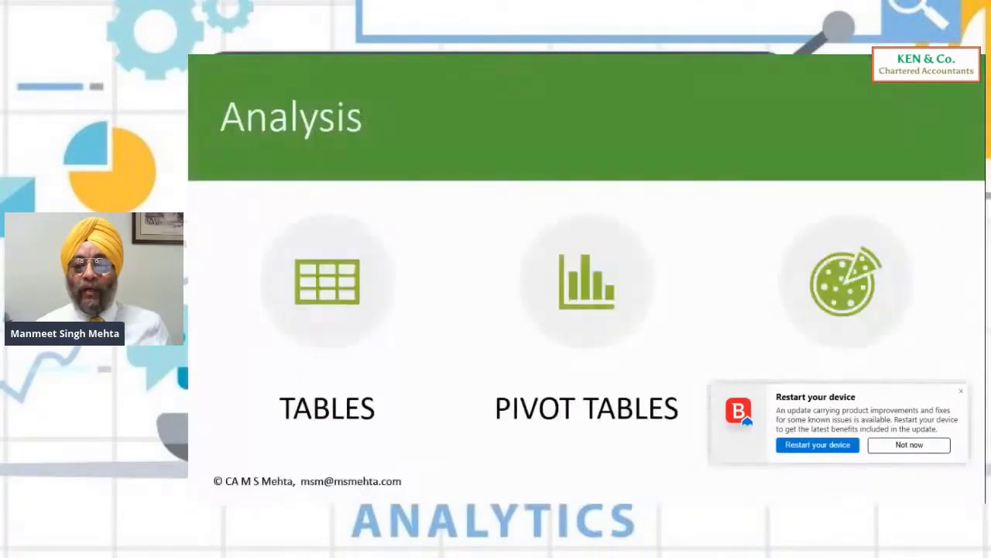
pyautogui.click(907, 445)
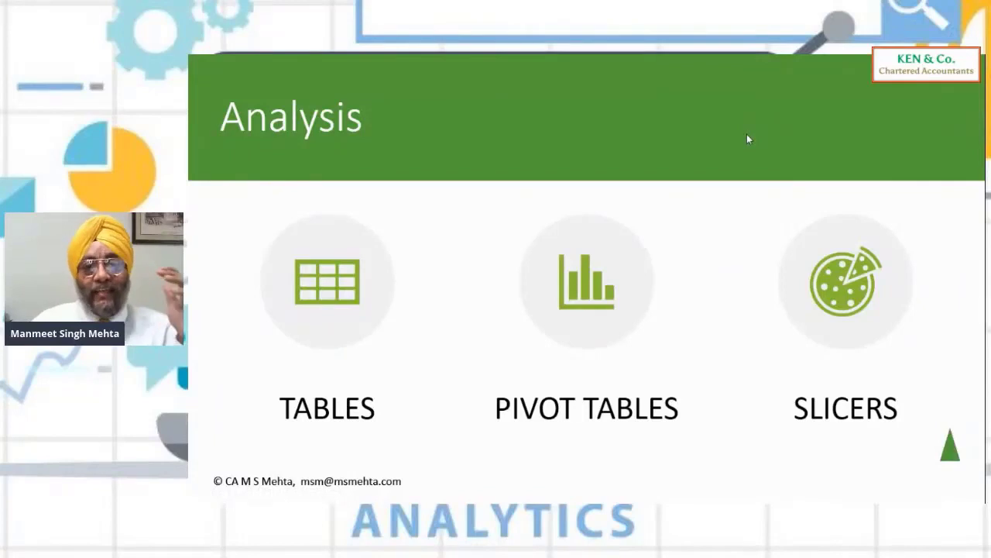
pyautogui.press('Right')
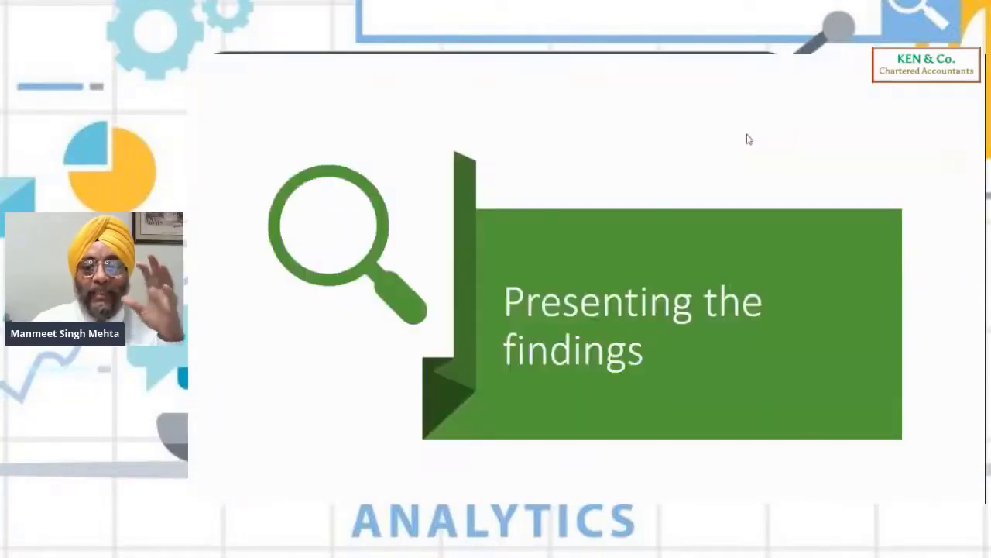
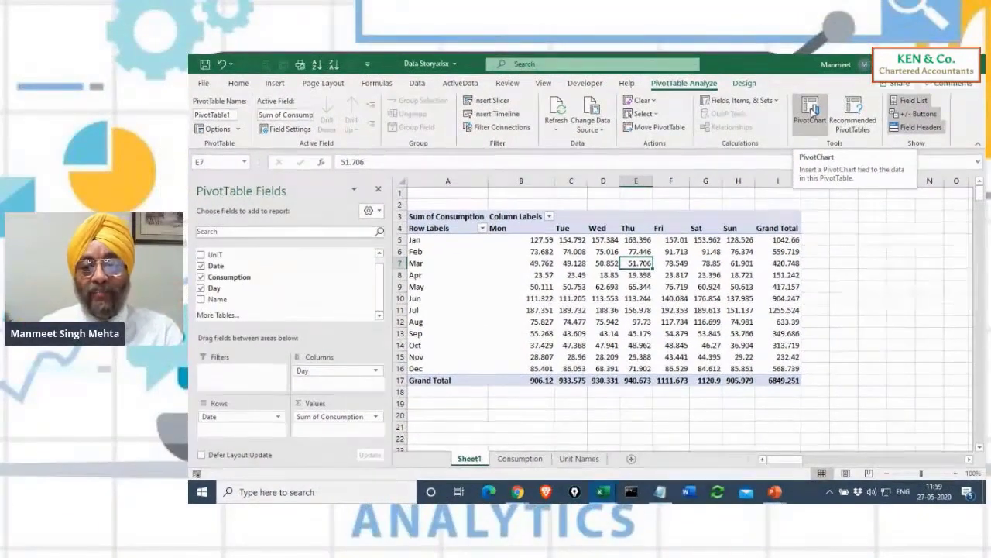
# - Insert a Clustered Column PivotChart based on the pivot report of monthly consumption by weekday
pyautogui.click(811, 109)
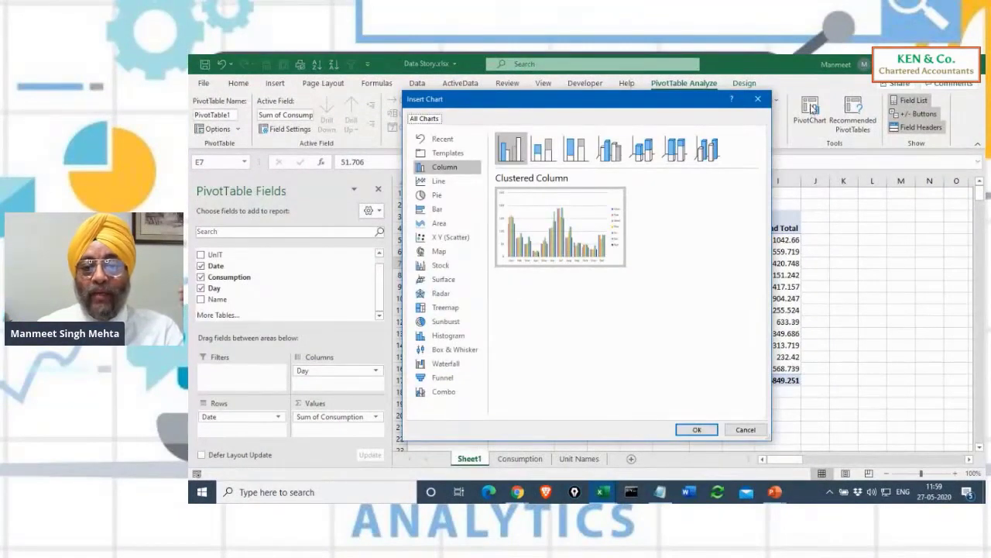
pyautogui.moveTo(521, 200)
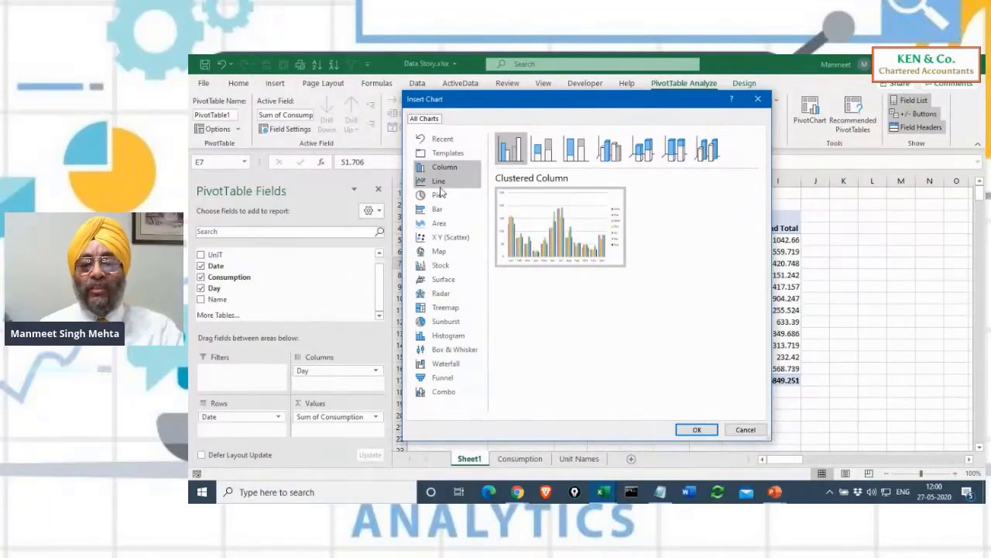
pyautogui.moveTo(502, 258)
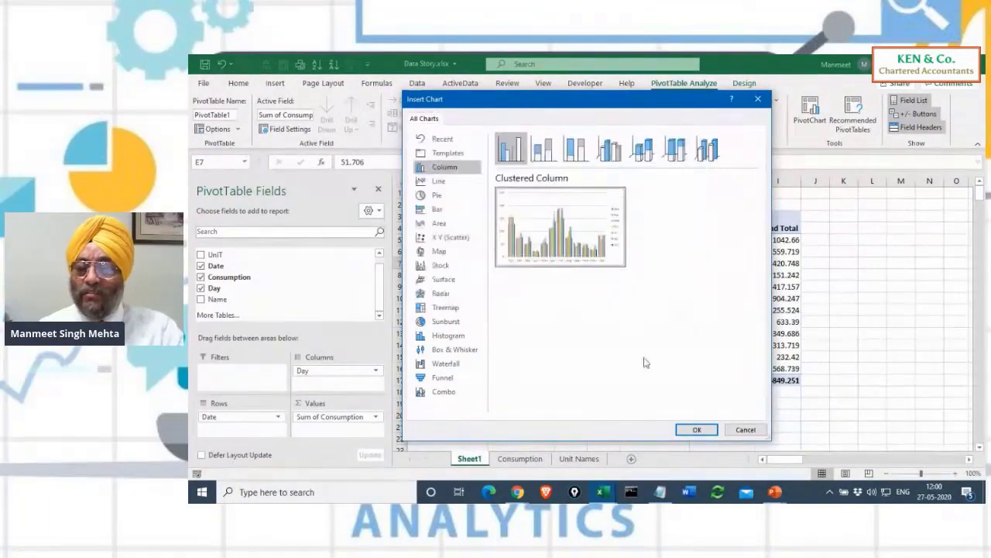
pyautogui.click(696, 429)
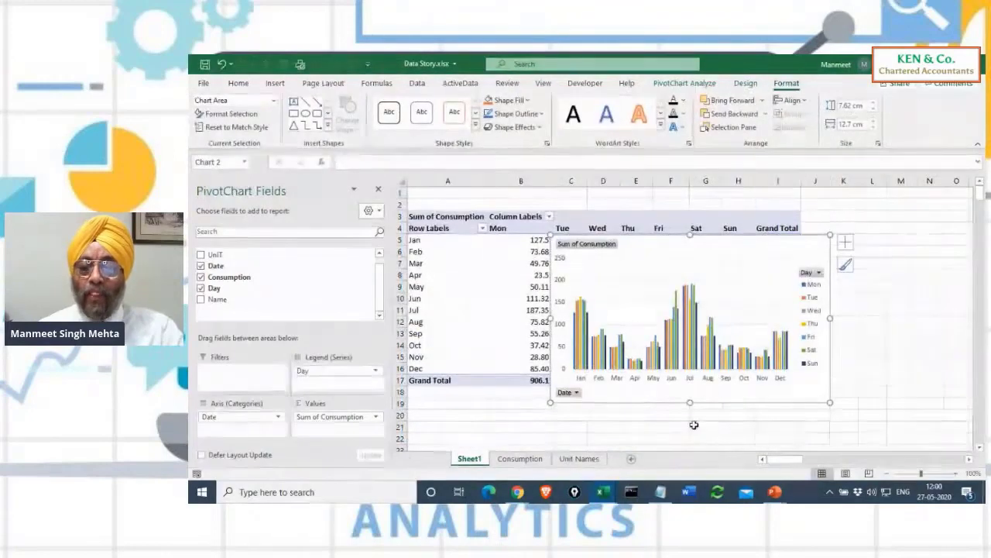
# - Move the PivotChart off the first weekday columns towards the Name slicer and close the PivotChart field list
pyautogui.moveTo(721, 237); pyautogui.dragTo(845, 216)
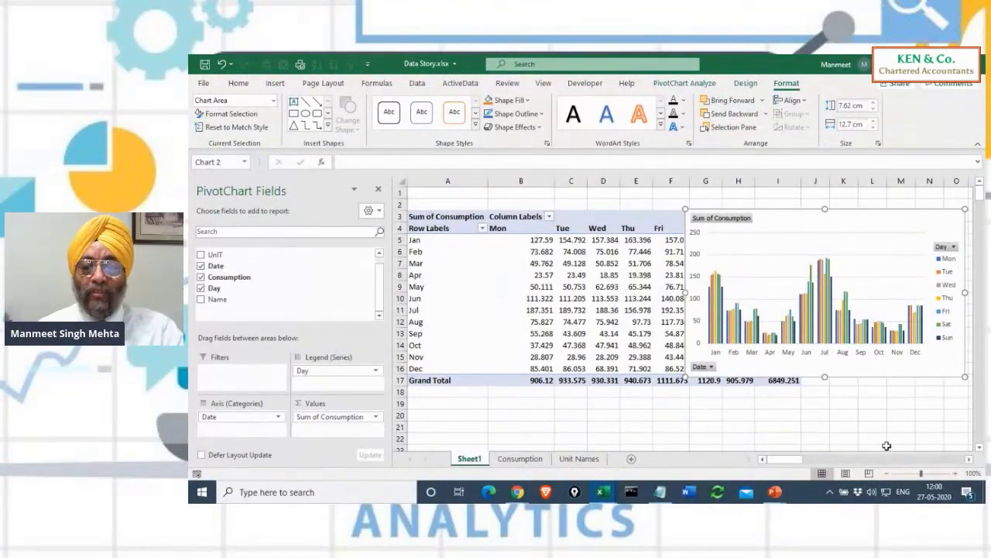
pyautogui.click(378, 189)
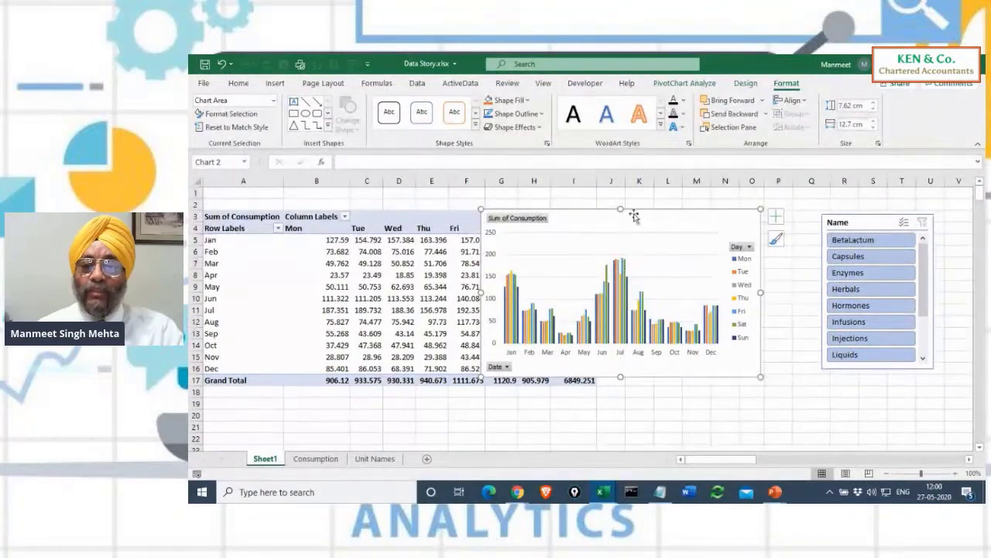
pyautogui.moveTo(637, 209); pyautogui.dragTo(678, 216)
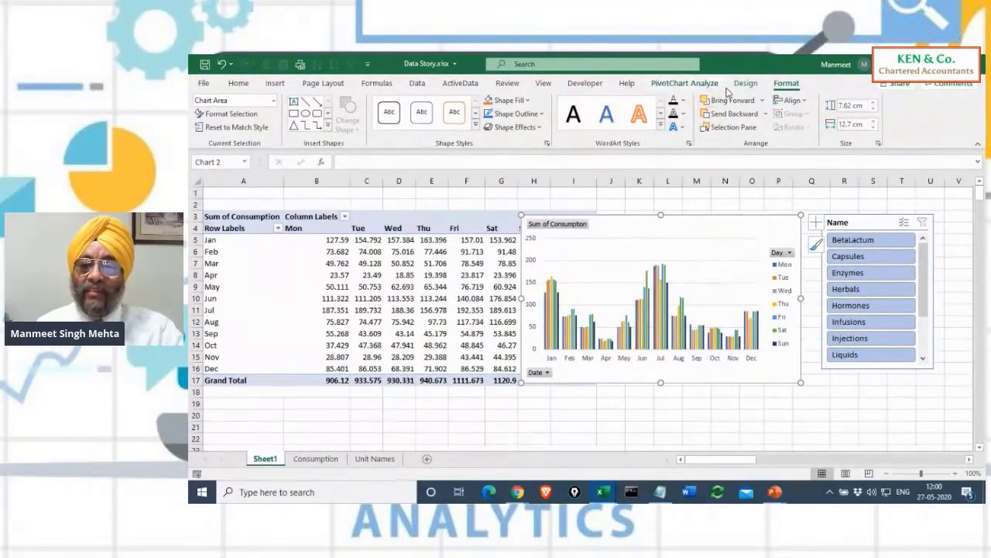
# - Change the PivotChart's type from Clustered Column to Line
pyautogui.click(488, 264)
pyautogui.click(567, 259)
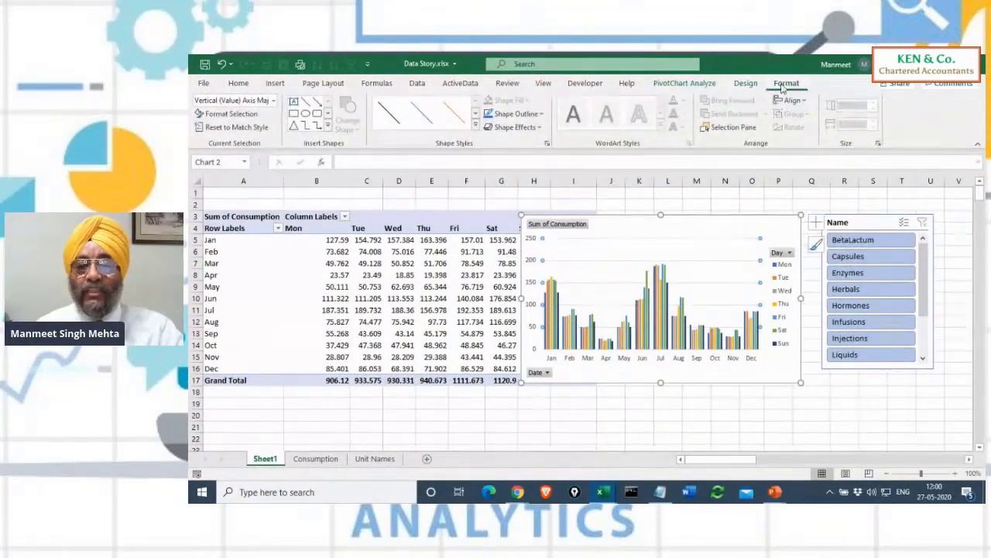
pyautogui.click(747, 86)
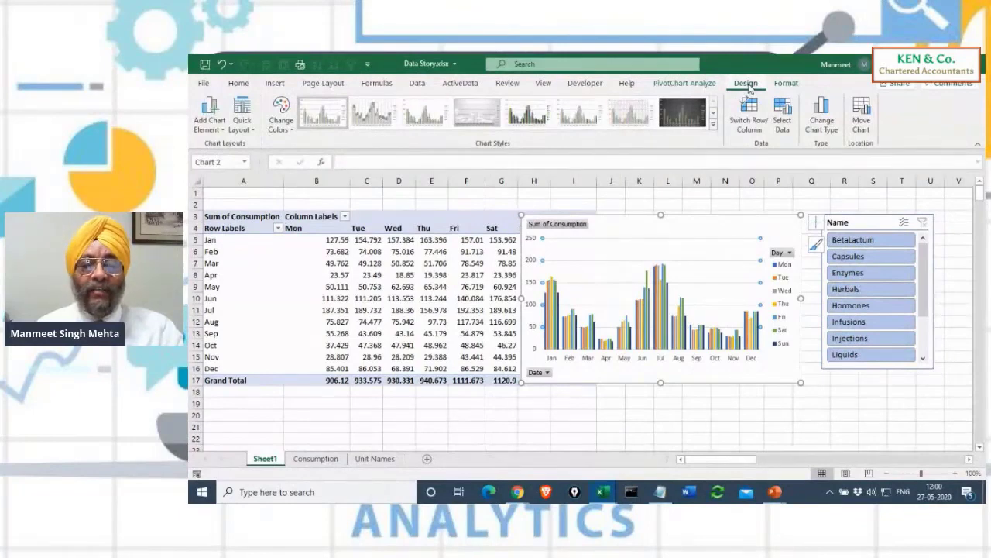
pyautogui.click(818, 110)
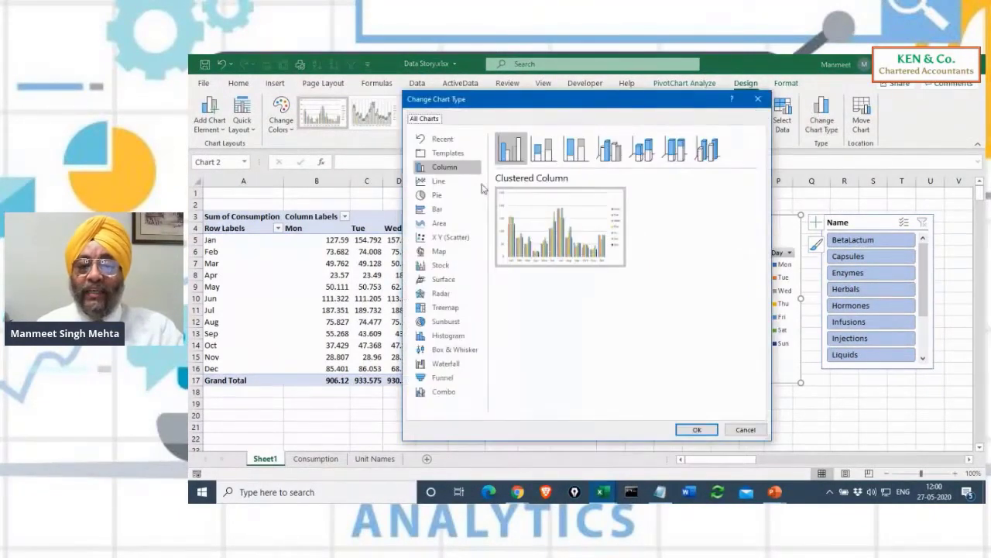
pyautogui.click(454, 186)
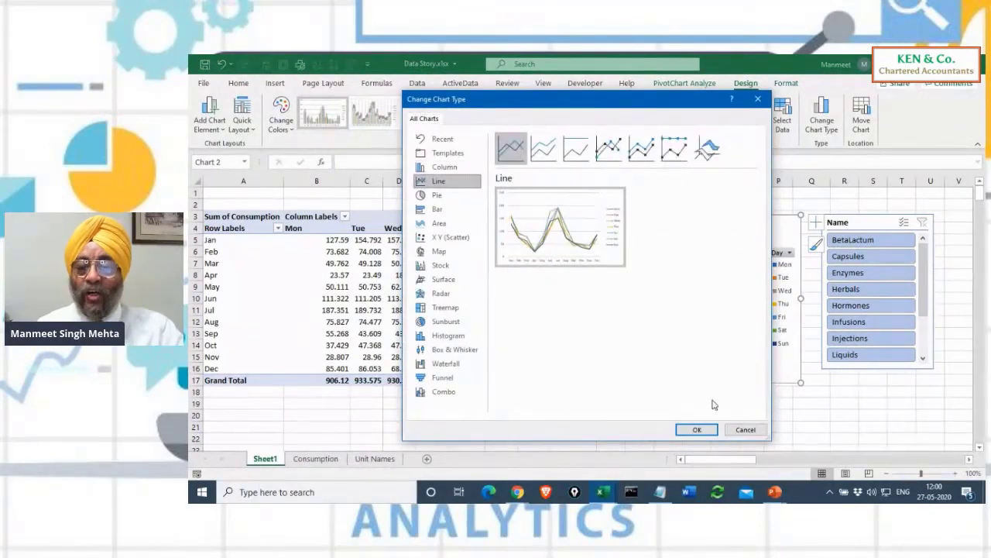
pyautogui.click(699, 430)
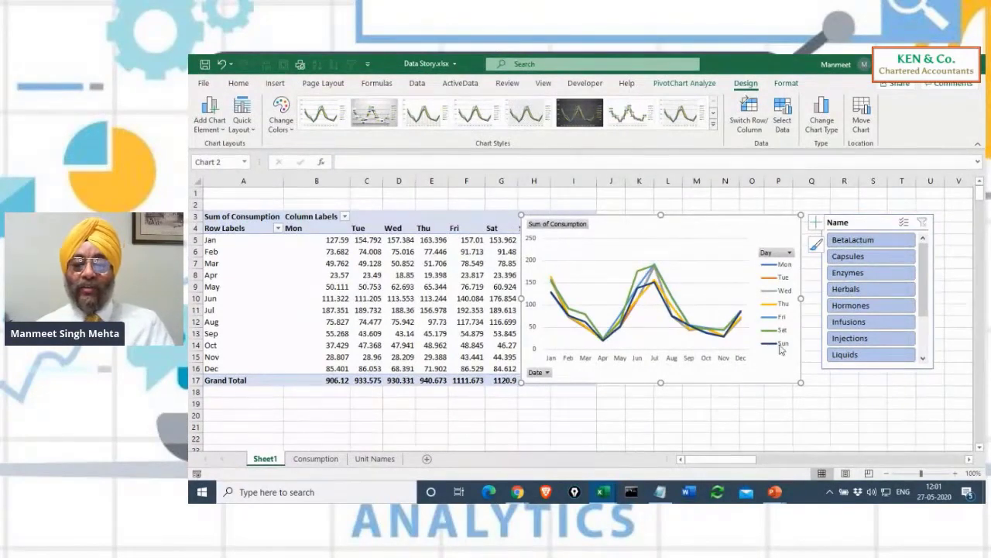
# - Shrink the line PivotChart and fit it between the pivot report's Grand Total column and the Name slicer, without overlaps
pyautogui.moveTo(554, 290)
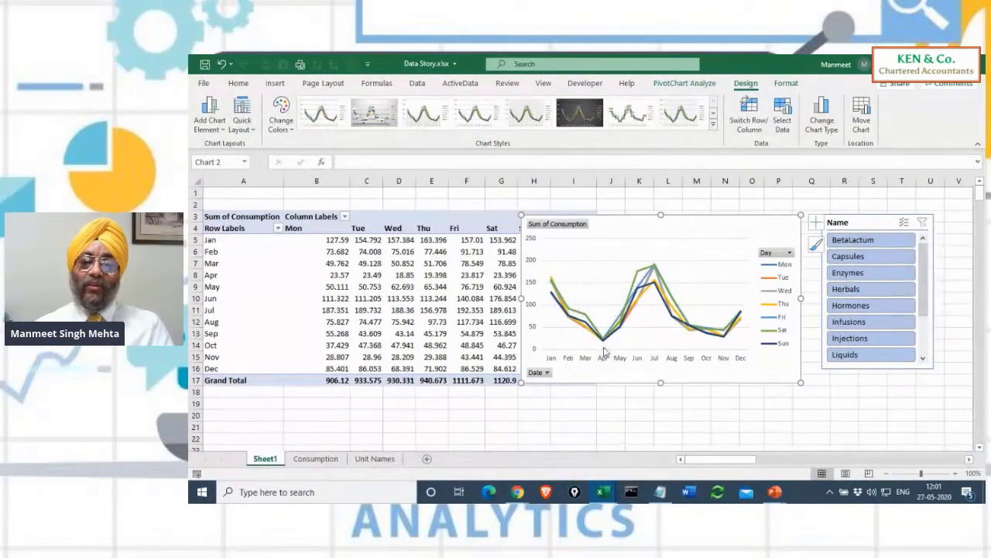
pyautogui.moveTo(655, 267)
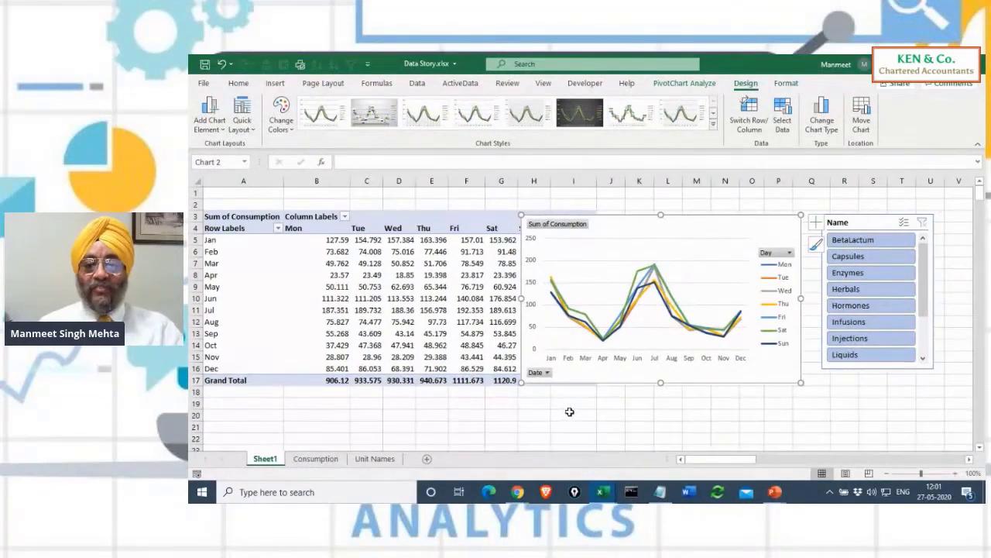
pyautogui.moveTo(523, 381); pyautogui.dragTo(587, 358)
pyautogui.moveTo(884, 222); pyautogui.dragTo(886, 199)
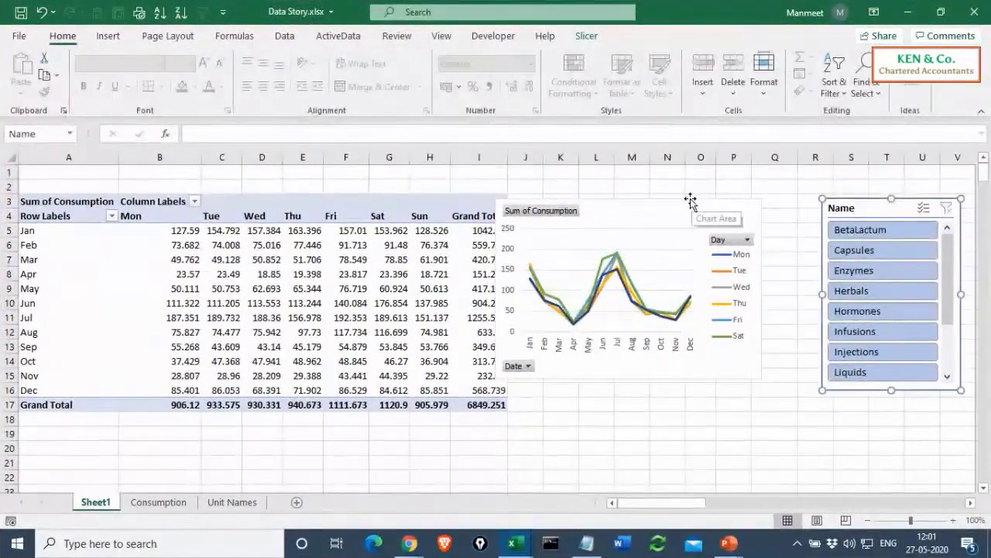
pyautogui.moveTo(689, 206)
pyautogui.mouseDown()
pyautogui.moveTo(715, 199)
pyautogui.moveTo(706, 199)
pyautogui.mouseUp()
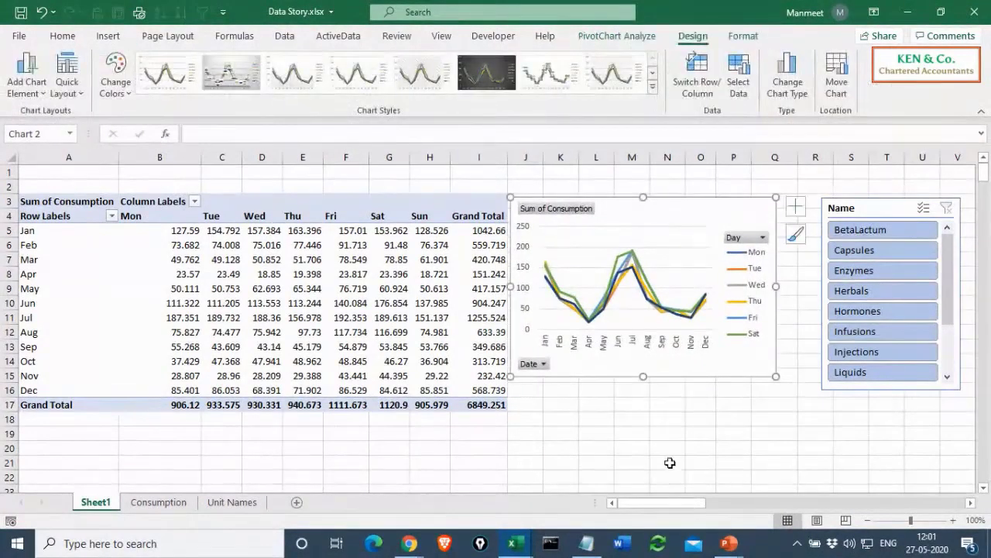
pyautogui.click(647, 429)
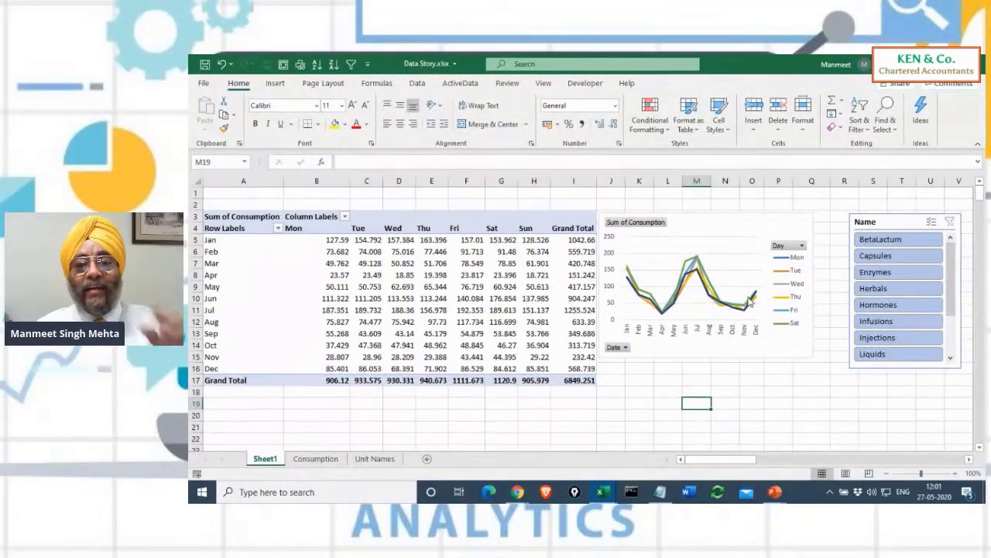
# - Move the Name slicer closer to the PivotChart and lengthen it to list the items down to Vials
pyautogui.moveTo(750, 303)
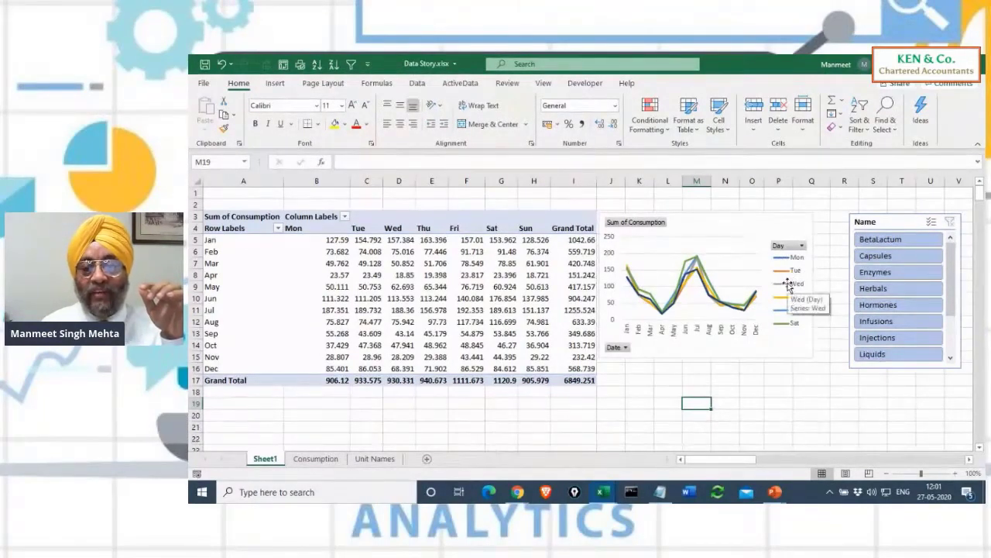
pyautogui.moveTo(882, 218); pyautogui.dragTo(858, 213)
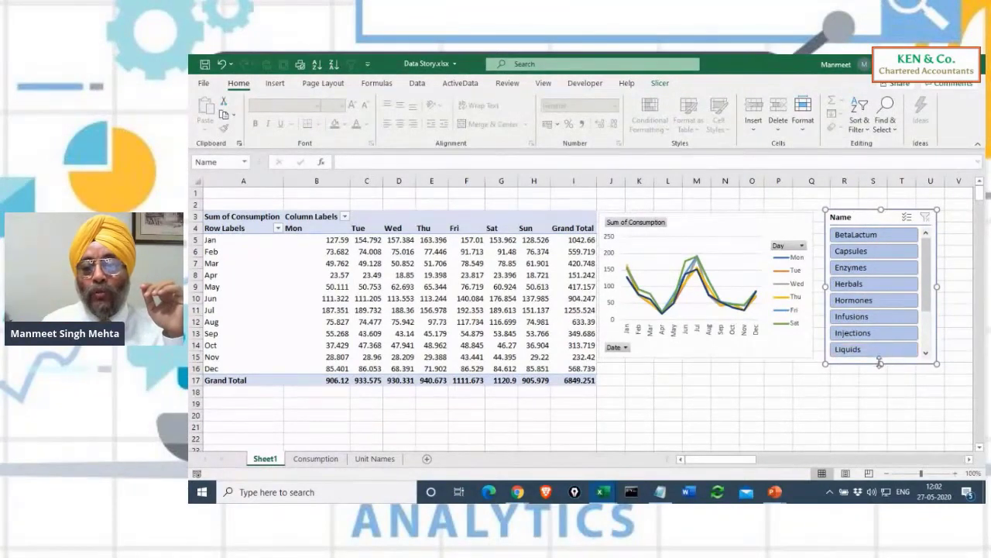
pyautogui.moveTo(880, 363); pyautogui.dragTo(882, 415)
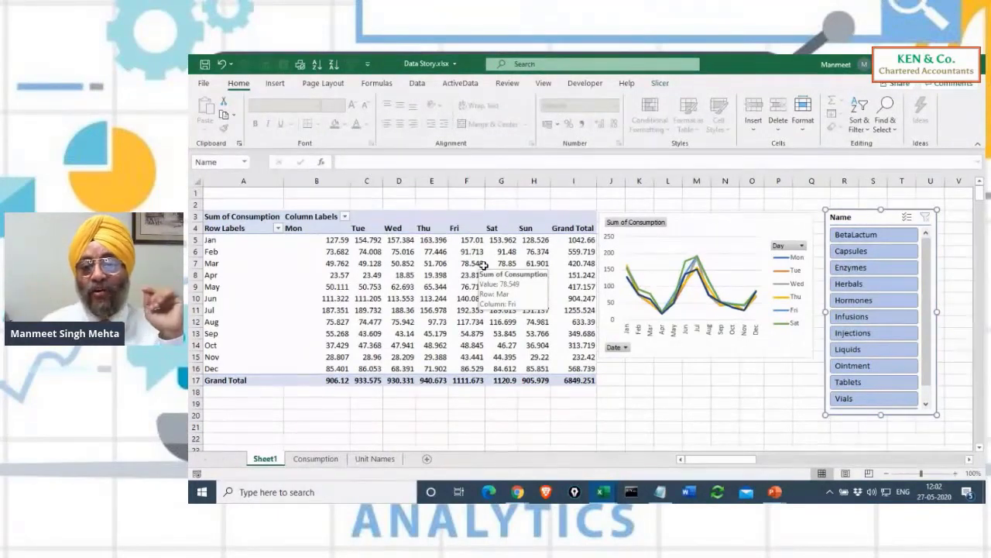
# - Compare the chart for each Name slicer item in turn, from BetaLactum through Ointment, and clear the slicer filter
pyautogui.click(850, 236)
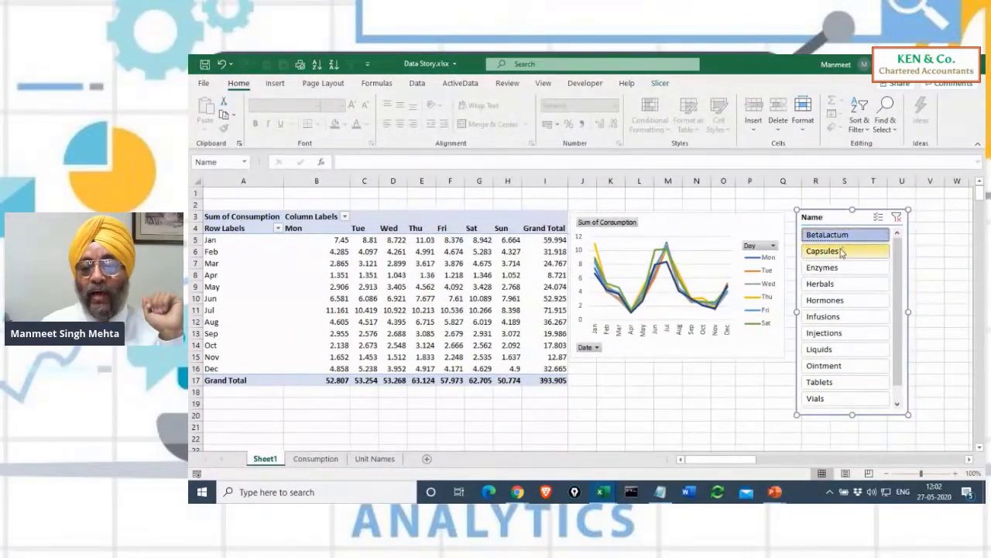
pyautogui.click(841, 253)
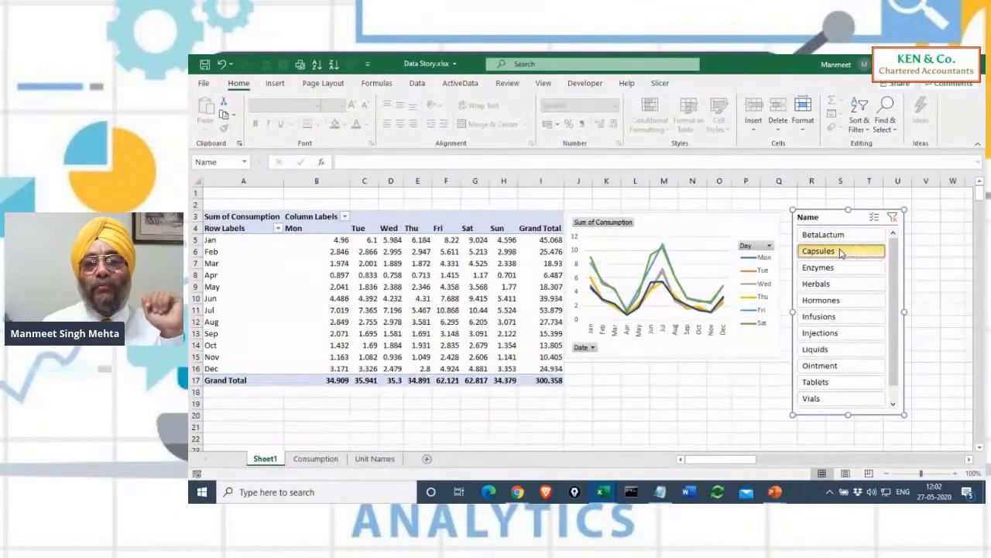
pyautogui.click(836, 271)
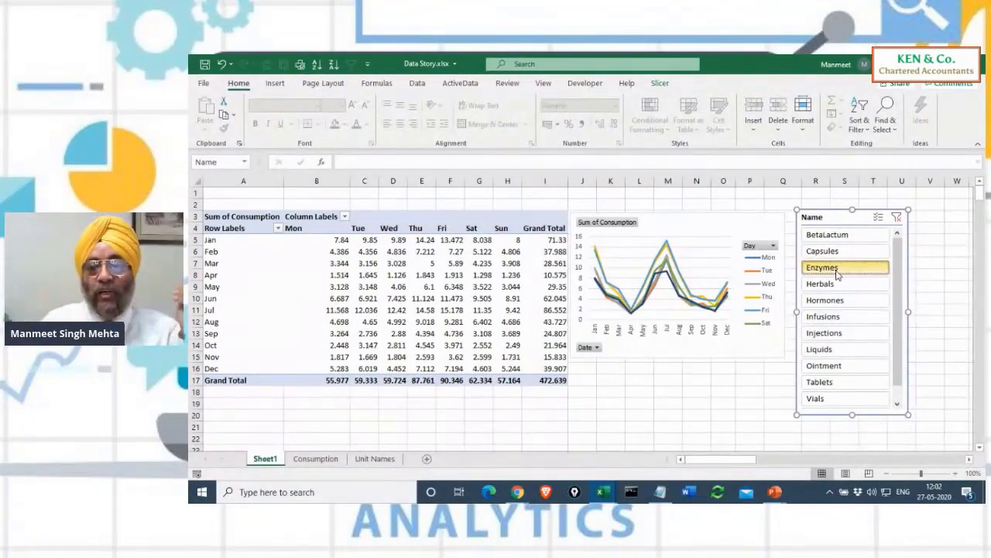
pyautogui.click(835, 285)
pyautogui.click(848, 300)
pyautogui.click(852, 316)
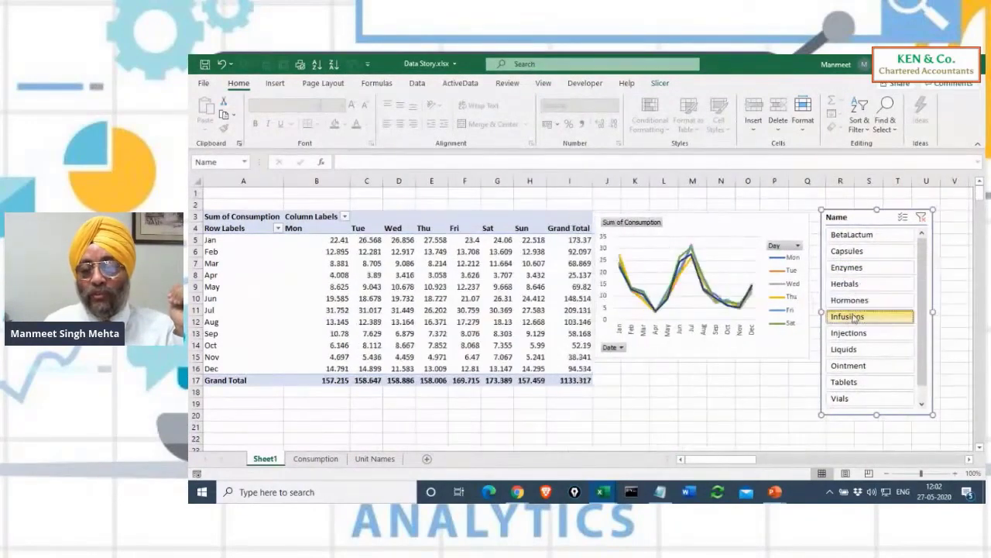
pyautogui.click(848, 333)
pyautogui.click(849, 353)
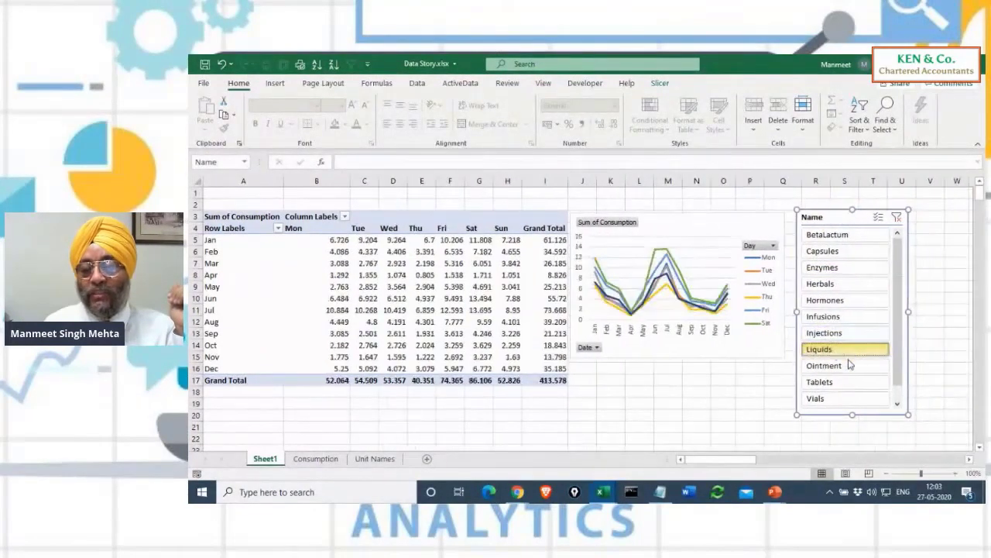
pyautogui.click(847, 366)
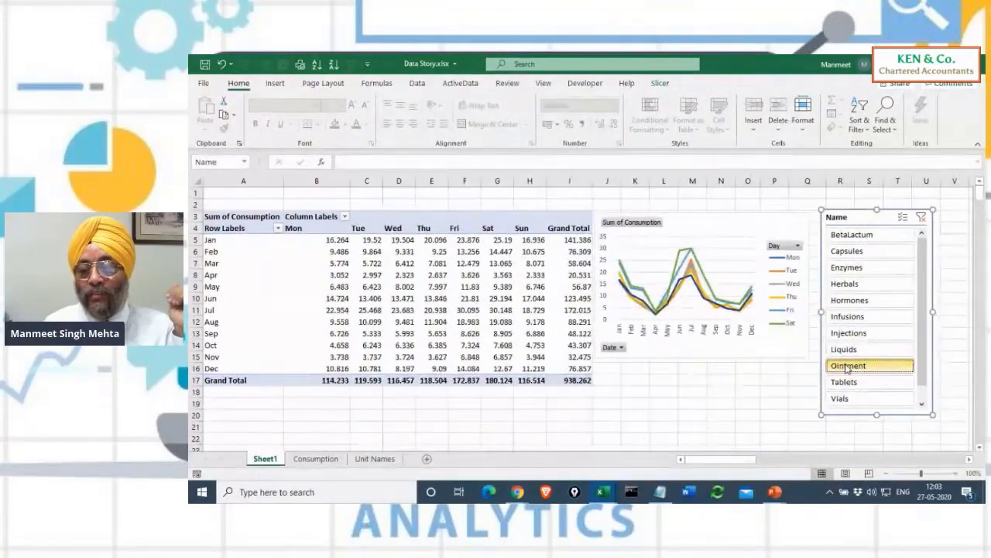
pyautogui.click(921, 219)
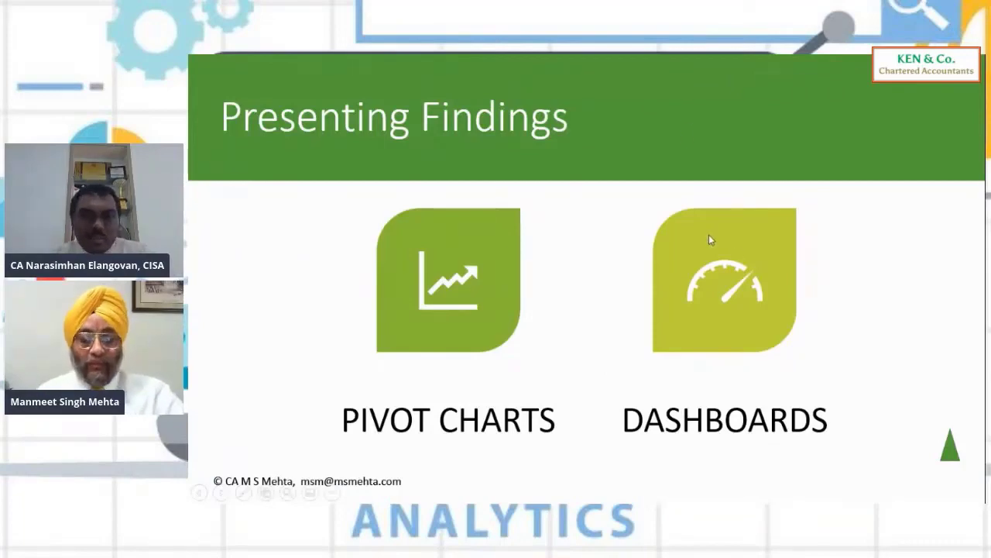
# - Switch from the Presenting Findings slide to the Excel workbook, examine the line chart's seasonal pattern, and return to the PowerPoint slide show
pyautogui.click(950, 448)
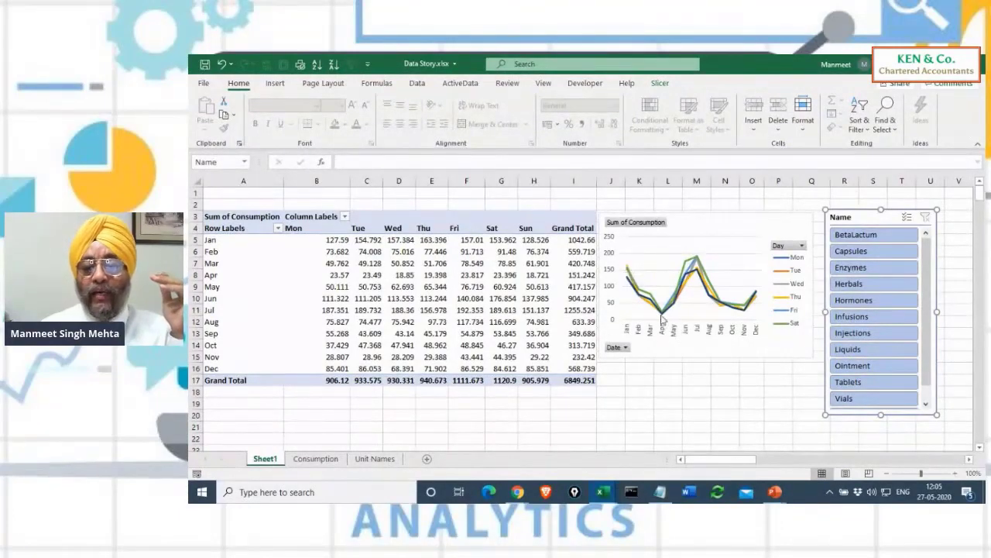
pyautogui.moveTo(698, 261)
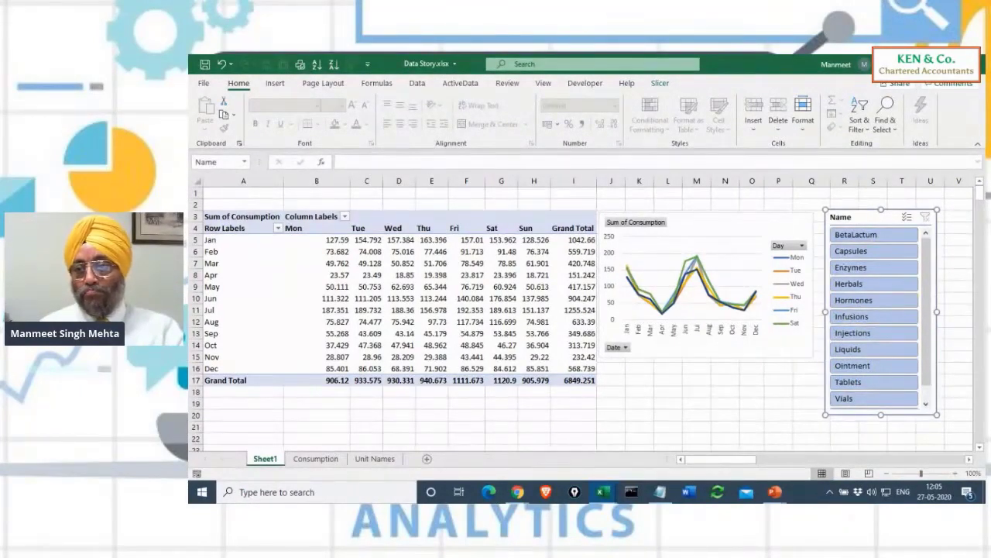
pyautogui.hotkey('alt', 'Tab')
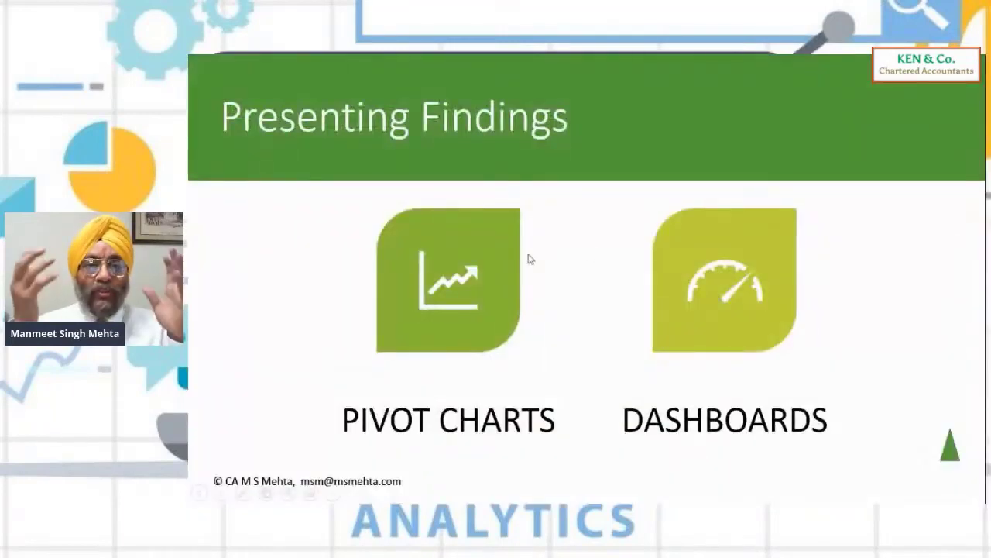